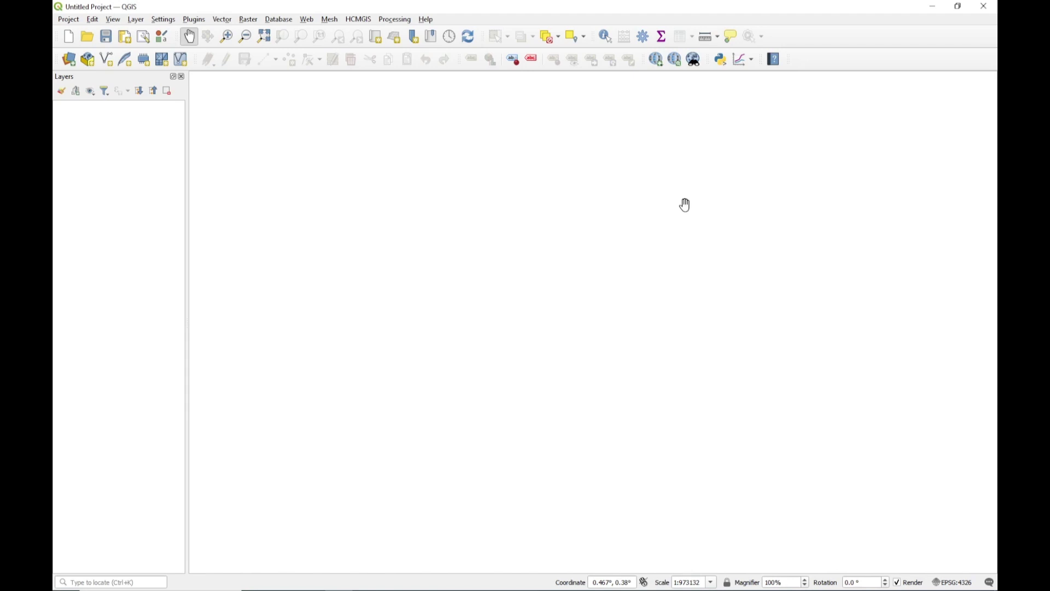
# Step: Inspect london_bicycle_theft in Excel (cells H10, K6), close it, and reveal the CrimeHotspot folder path
pyautogui.hotkey('alt', 'Tab')
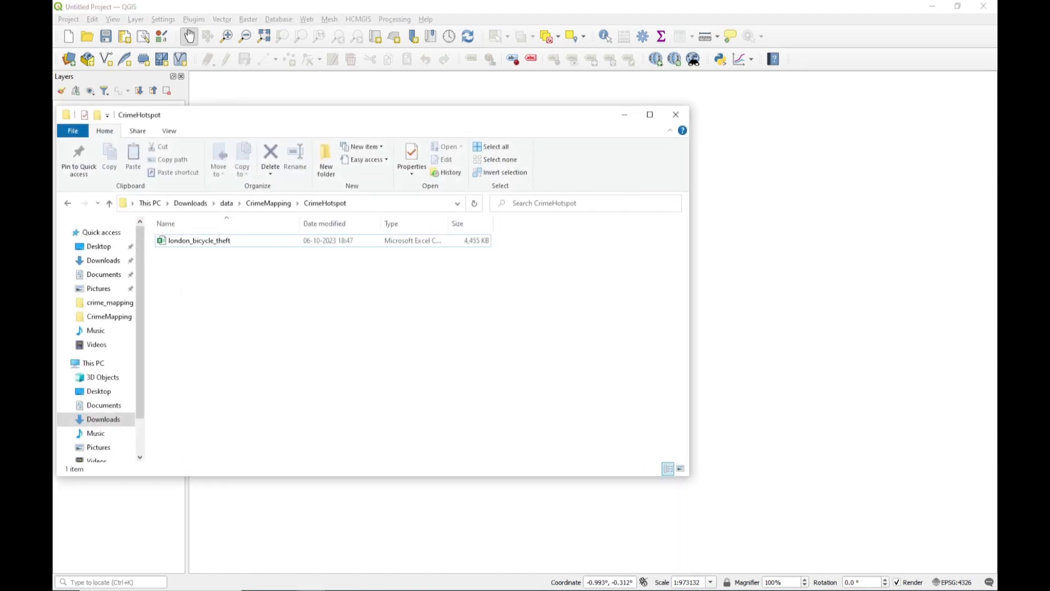
pyautogui.doubleClick(220, 241)
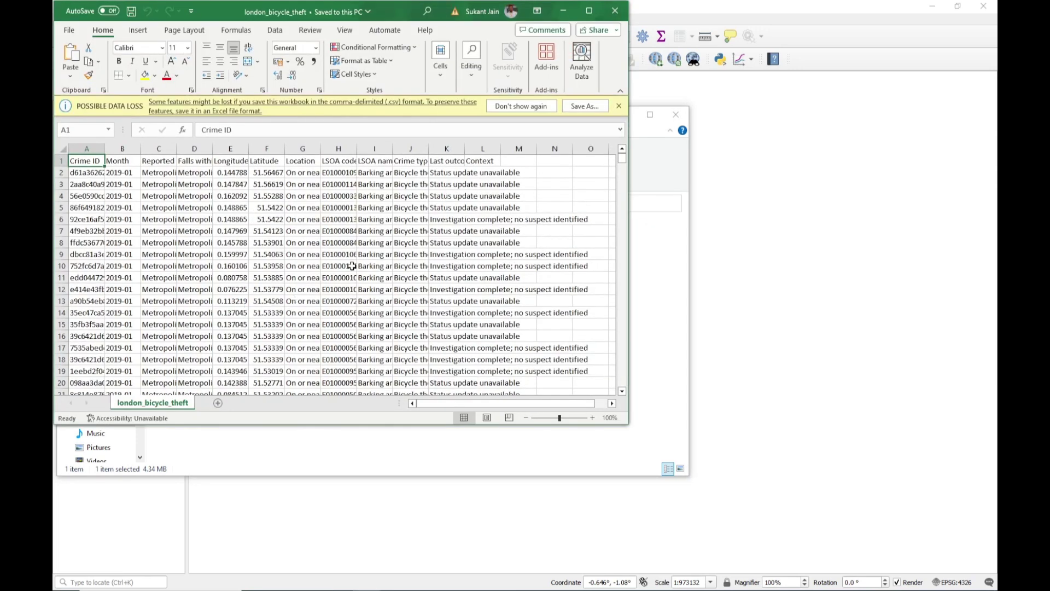
pyautogui.click(350, 266)
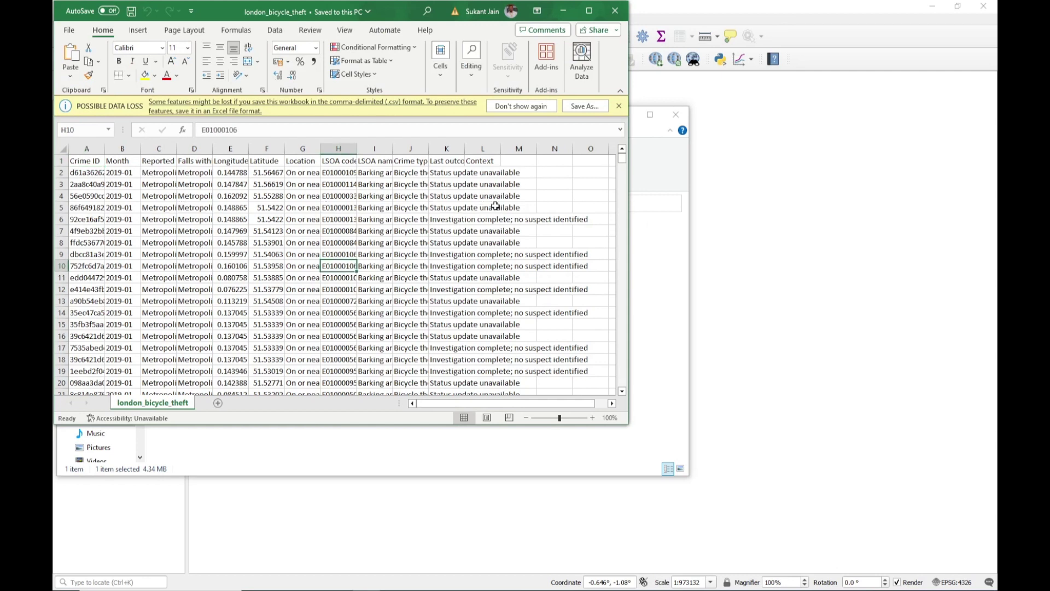
pyautogui.click(449, 216)
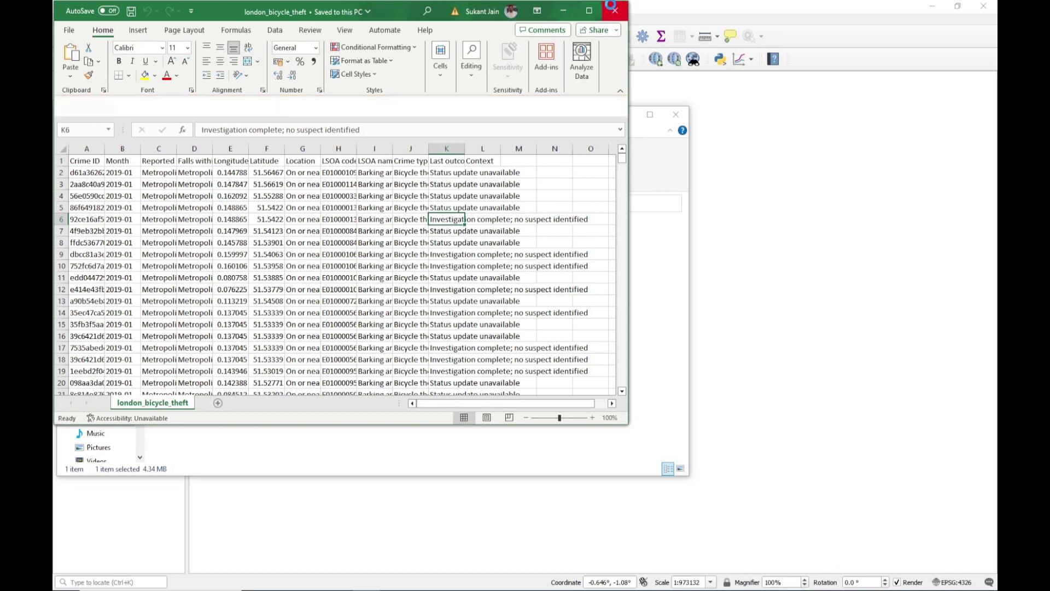
pyautogui.click(614, 10)
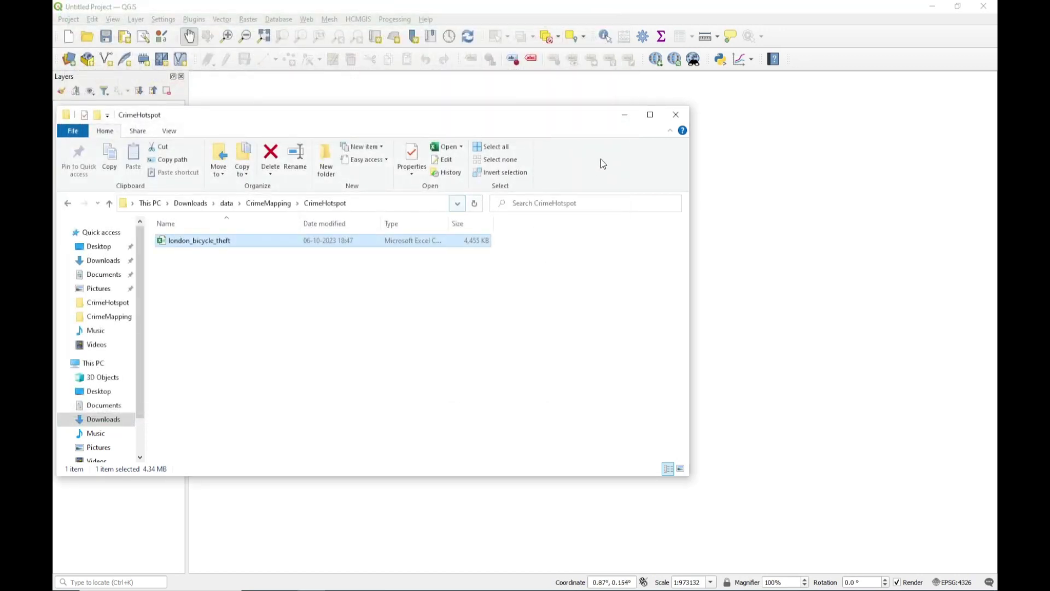
pyautogui.click(407, 203)
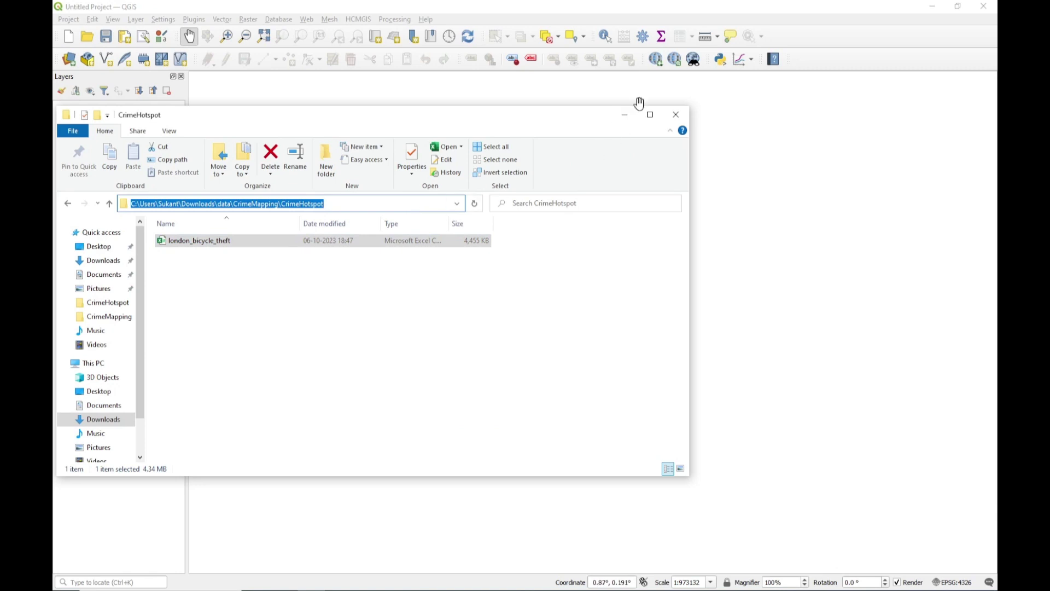
# Step: Run Help > Check QGIS Version, which reports 3.32.3 as the latest release
pyautogui.click(625, 115)
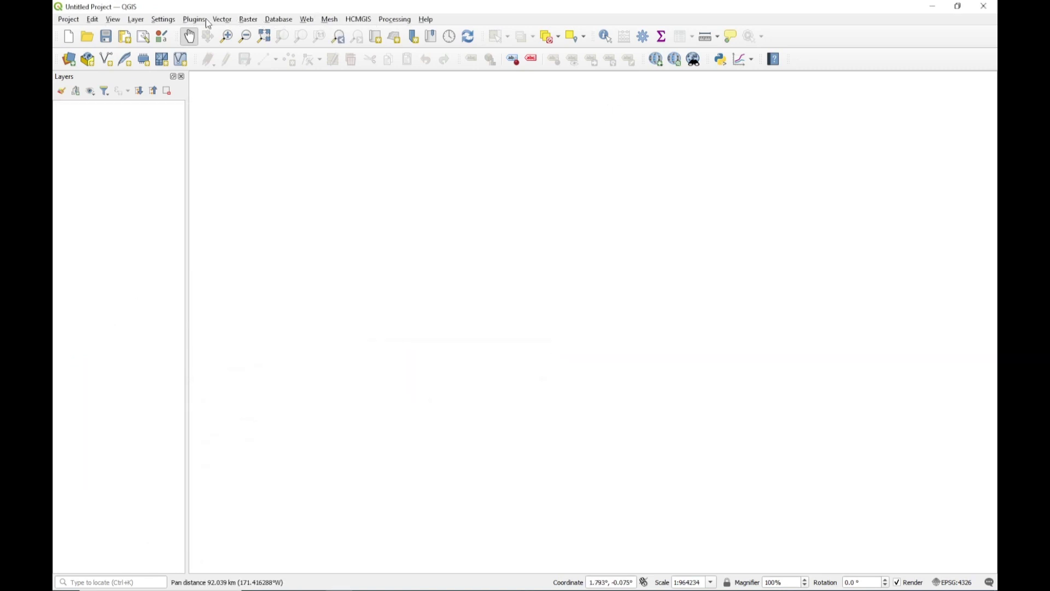
pyautogui.click(431, 22)
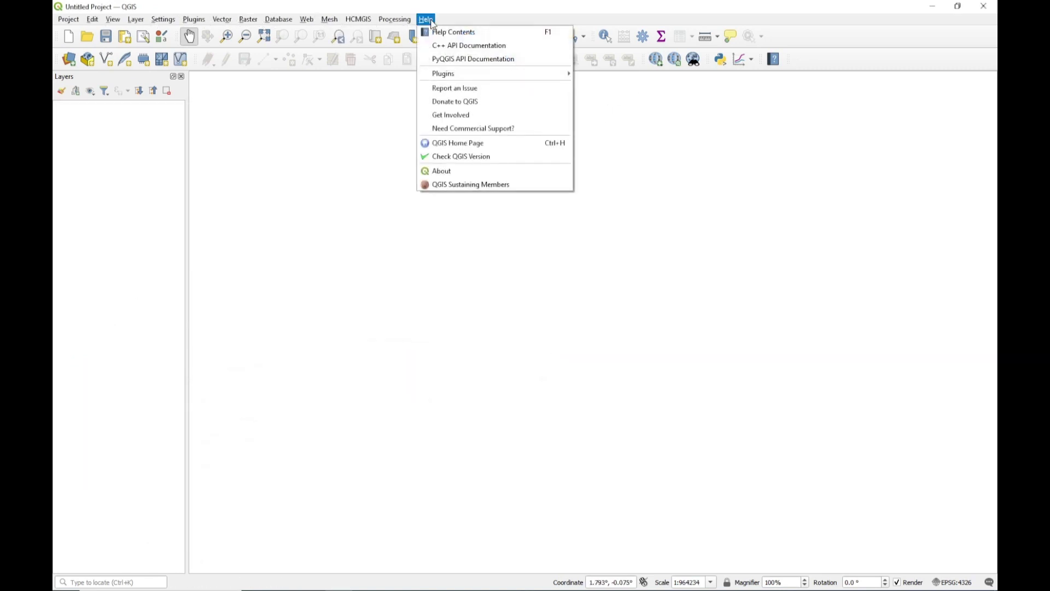
pyautogui.click(457, 158)
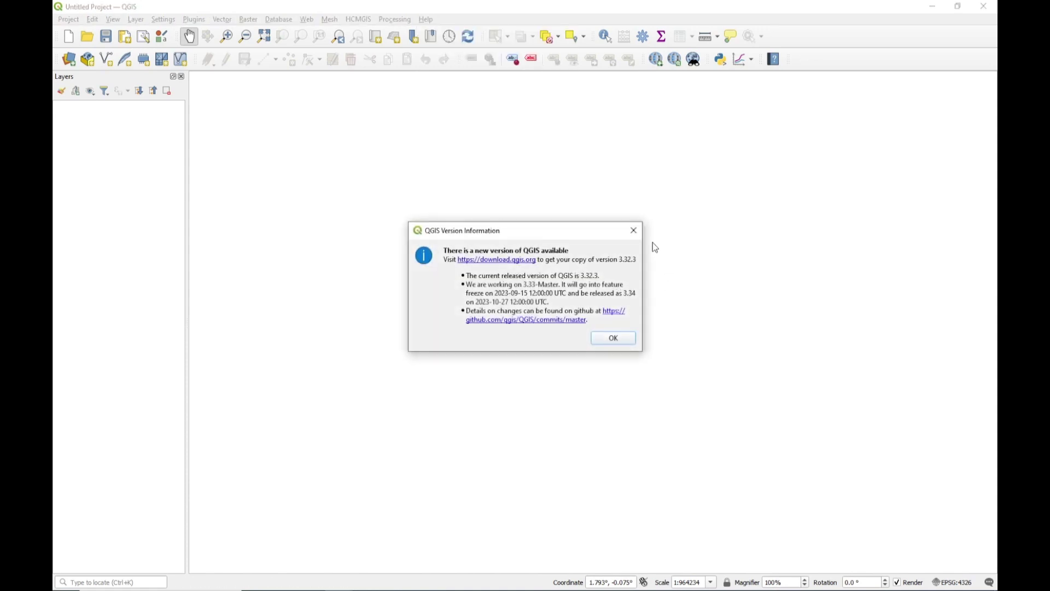
pyautogui.click(634, 235)
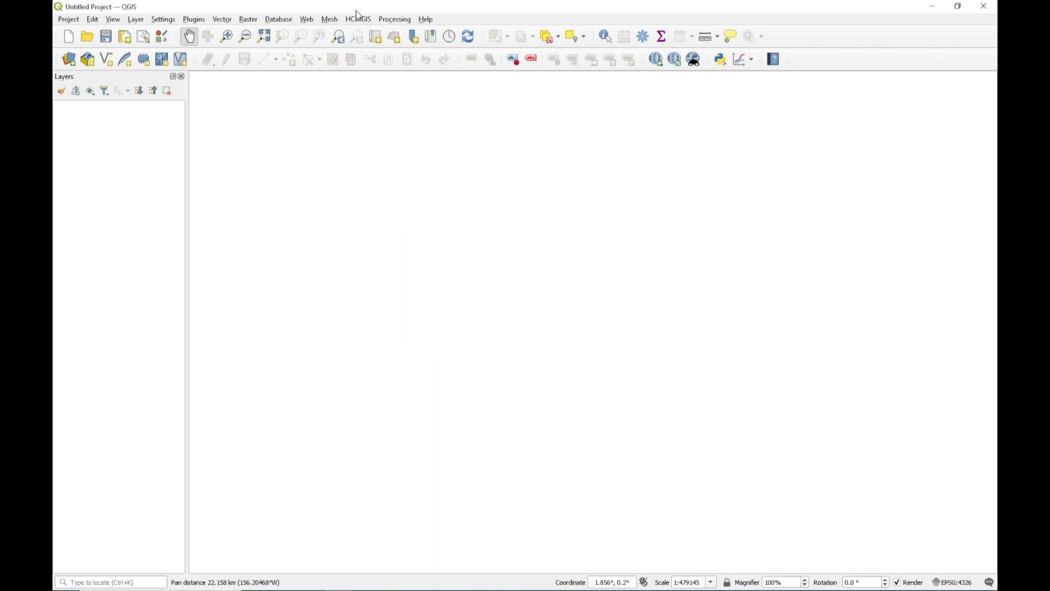
# Step: View Help > About to confirm the installed 3.32.1-Lima build
pyautogui.click(426, 20)
pyautogui.click(469, 177)
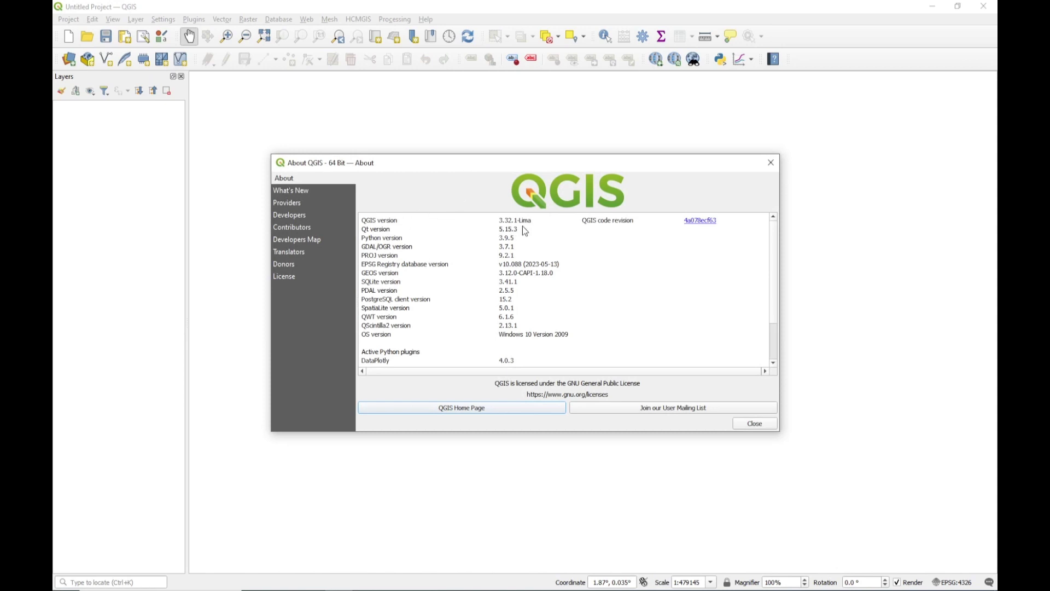
pyautogui.click(771, 163)
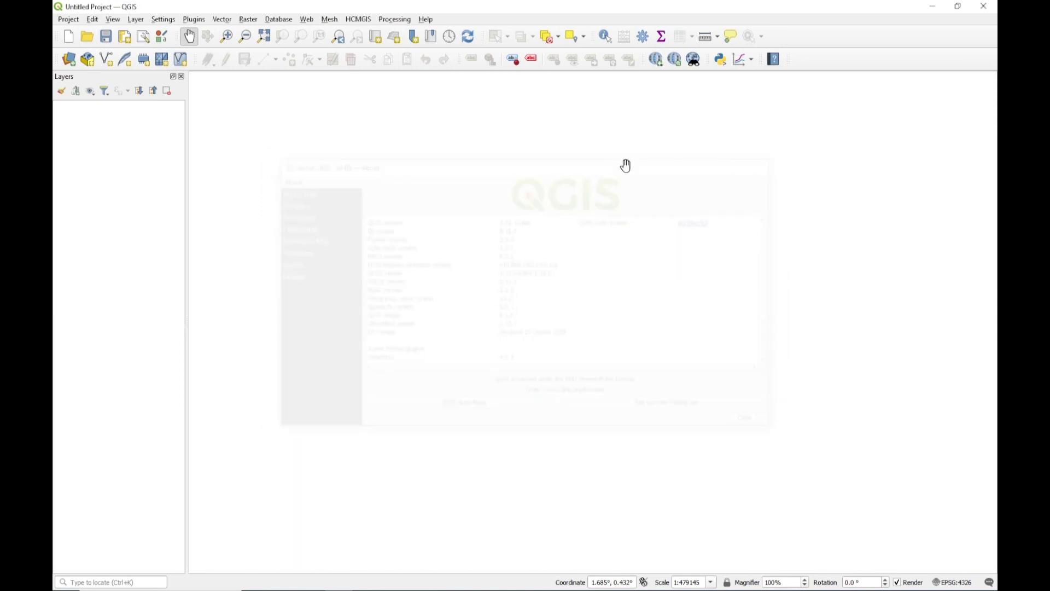
# Step: Start a delimited text layer from london_bicycle_theft with Longitude as X and Latitude as Y
pyautogui.click(135, 19)
pyautogui.moveTo(218, 60)
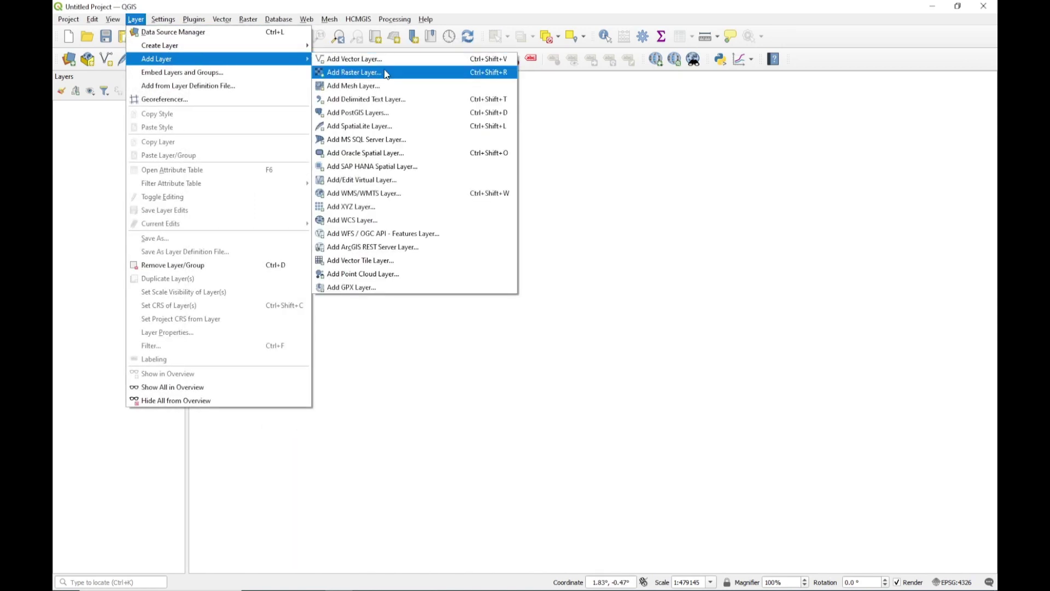
pyautogui.click(386, 100)
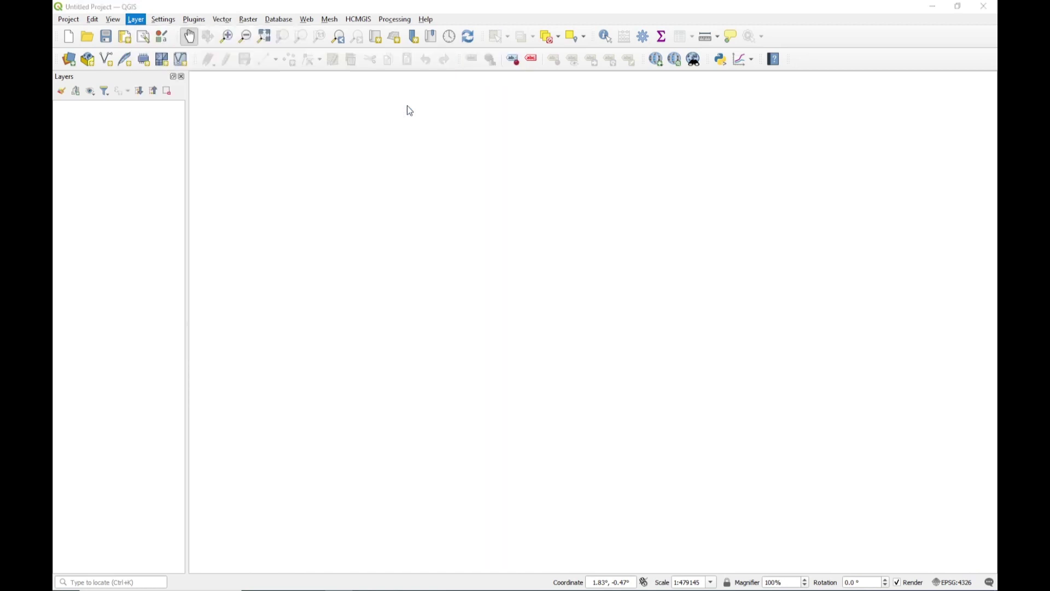
pyautogui.click(797, 135)
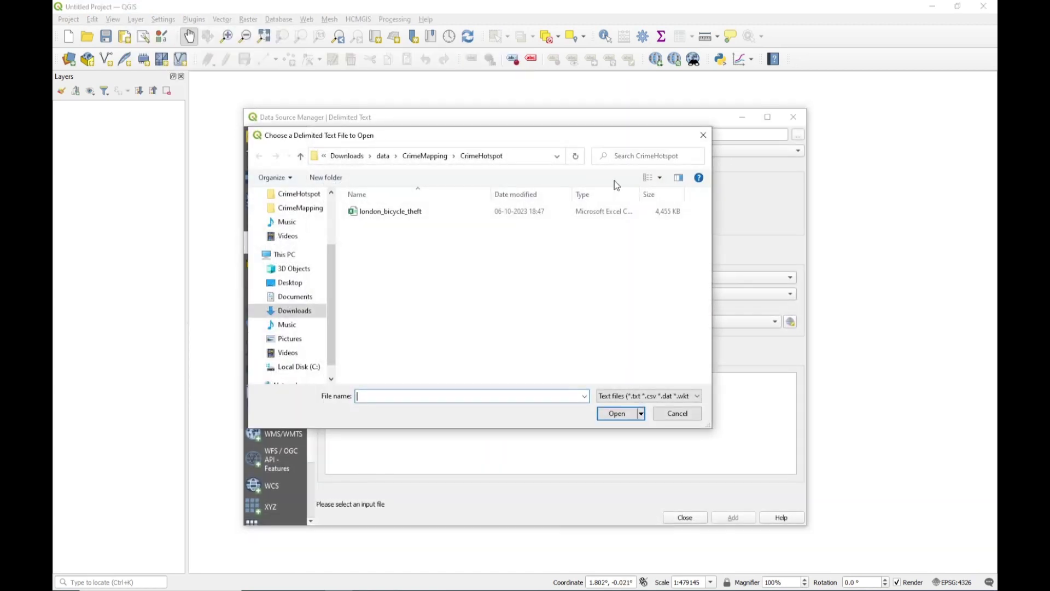
pyautogui.click(378, 211)
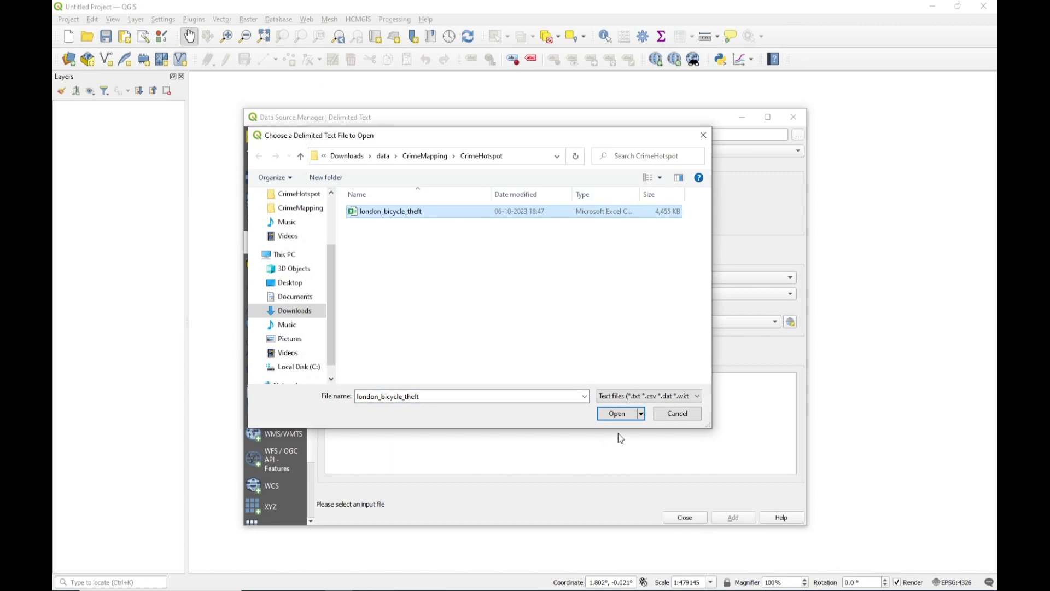
pyautogui.click(617, 414)
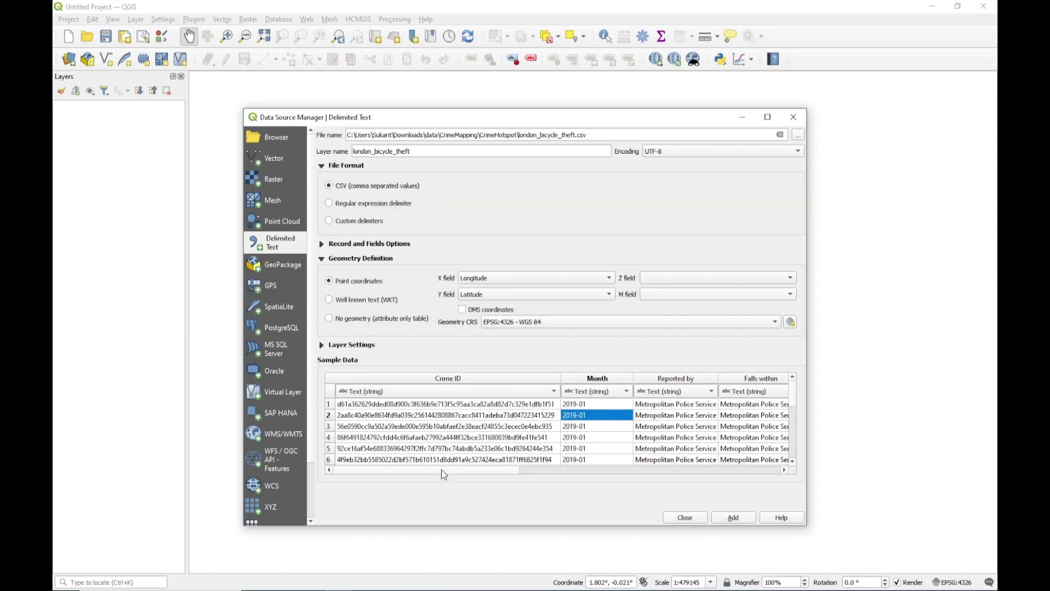
pyautogui.moveTo(509, 471); pyautogui.dragTo(616, 475)
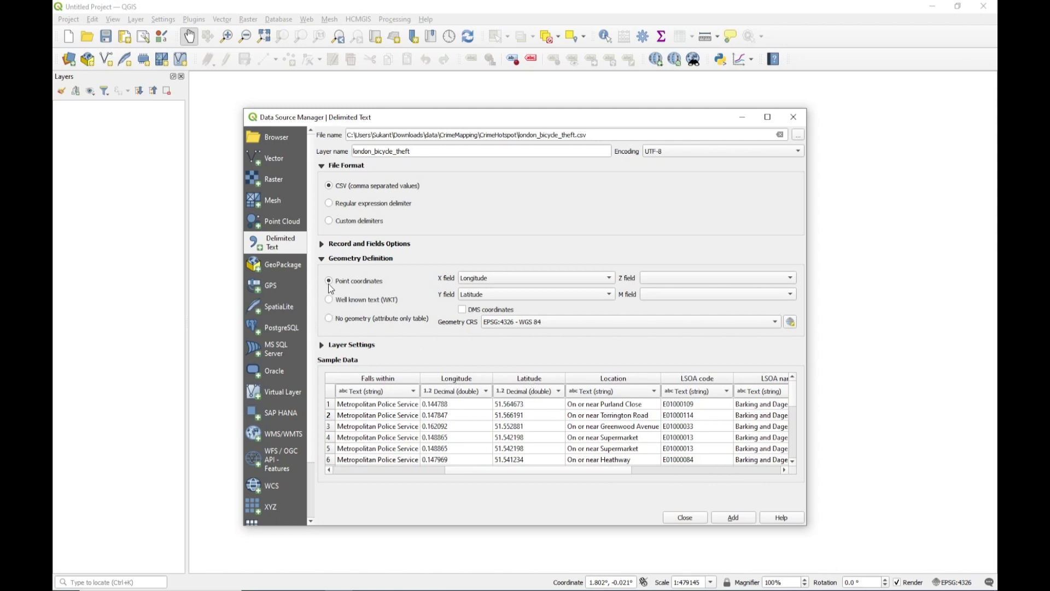
pyautogui.click(512, 280)
pyautogui.click(513, 279)
# Step: Set the geometry CRS to WGS 84 (EPSG:4326) and add the theft points layer
pyautogui.click(790, 321)
pyautogui.click(469, 150)
pyautogui.write('4326')
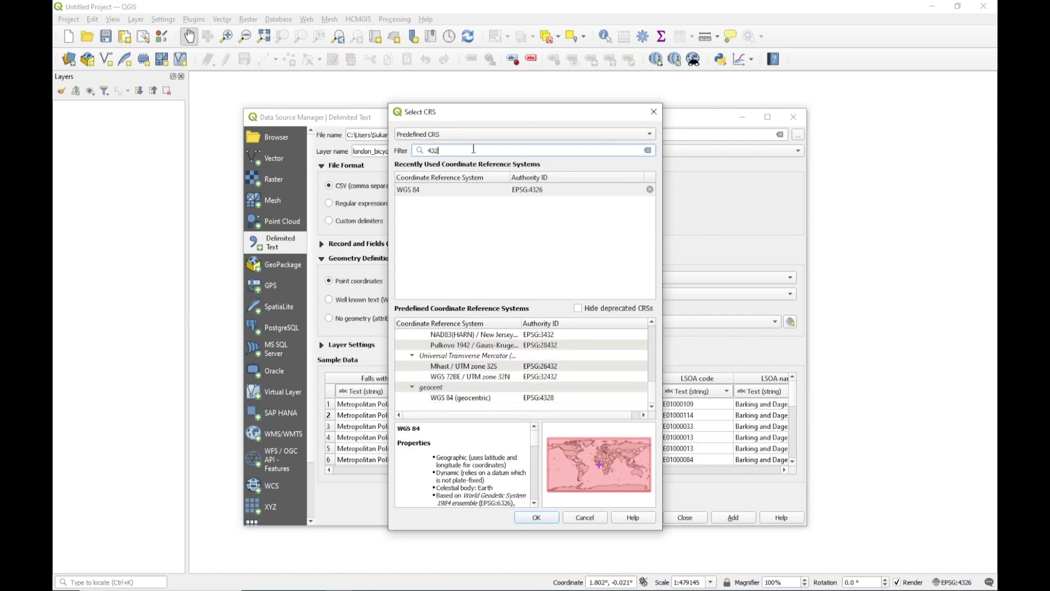
pyautogui.click(424, 192)
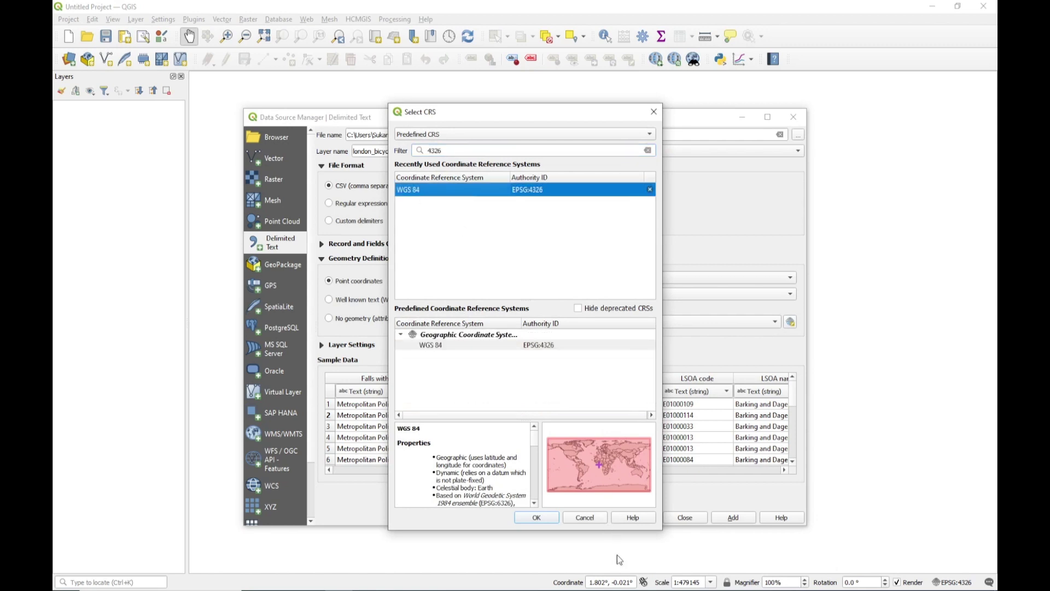
pyautogui.click(546, 520)
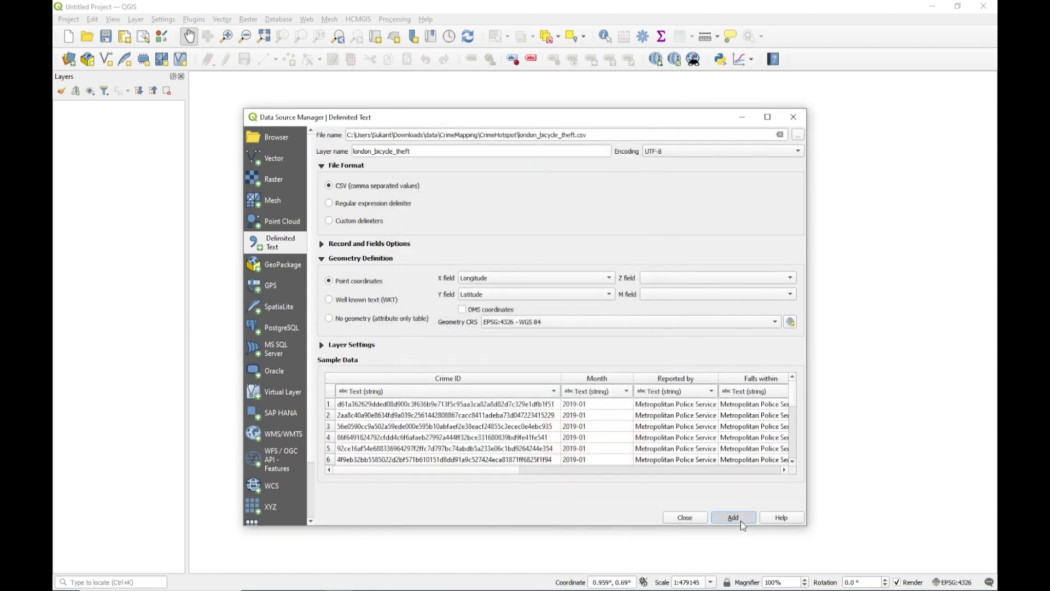
pyautogui.click(740, 520)
pyautogui.click(687, 518)
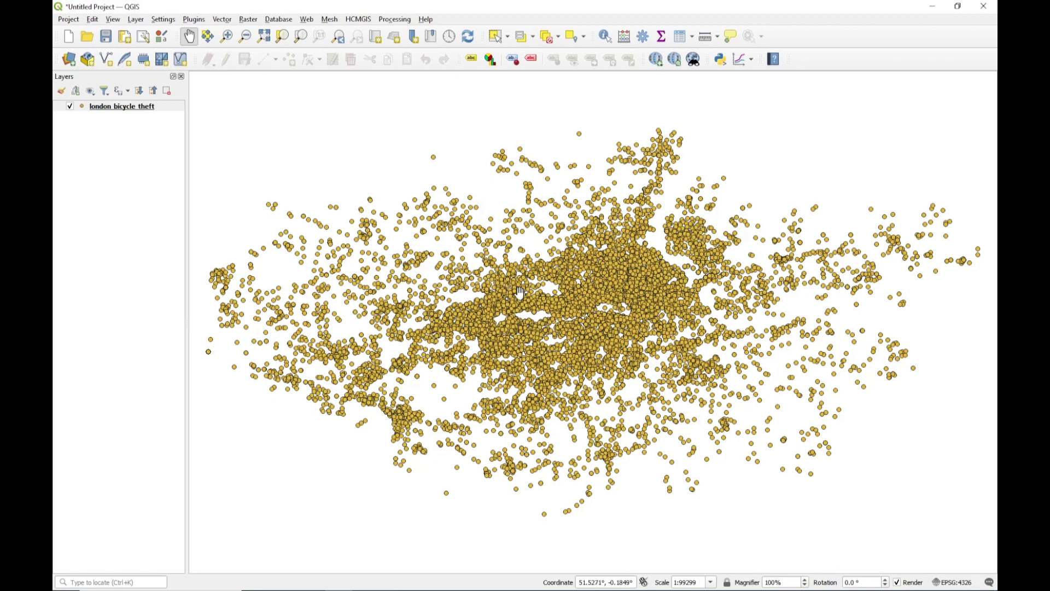
# Step: Add the HCMGIS Google Maps basemap beneath the theft points and zoom out over London
pyautogui.click(365, 22)
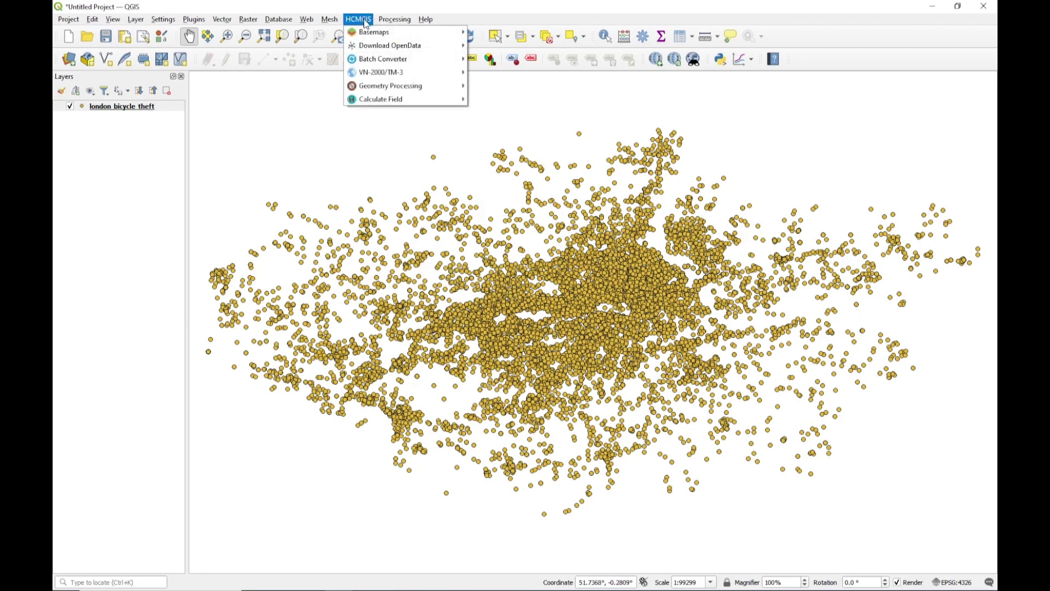
pyautogui.moveTo(371, 34)
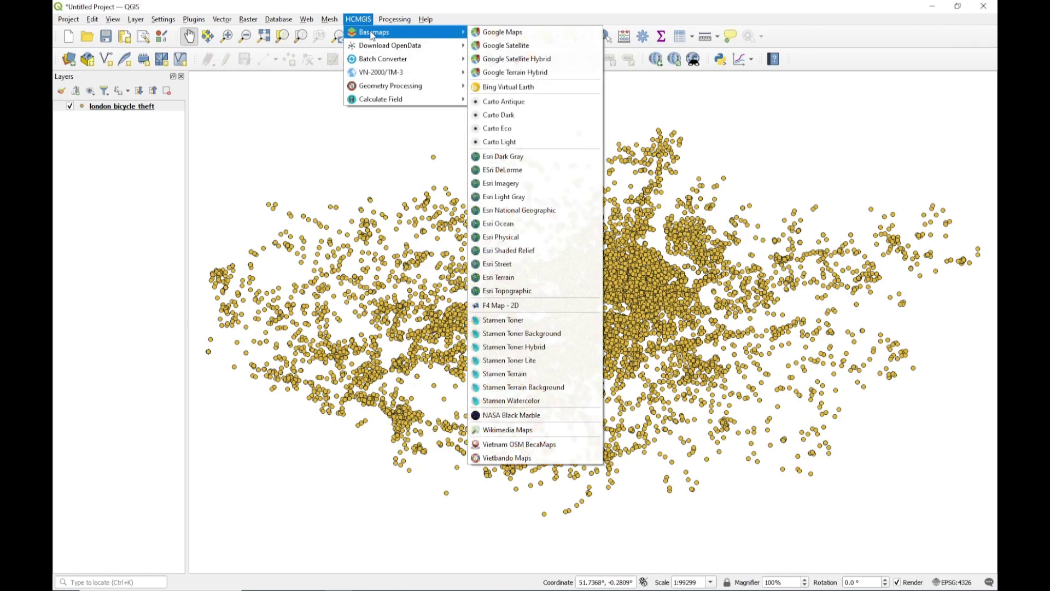
pyautogui.click(498, 36)
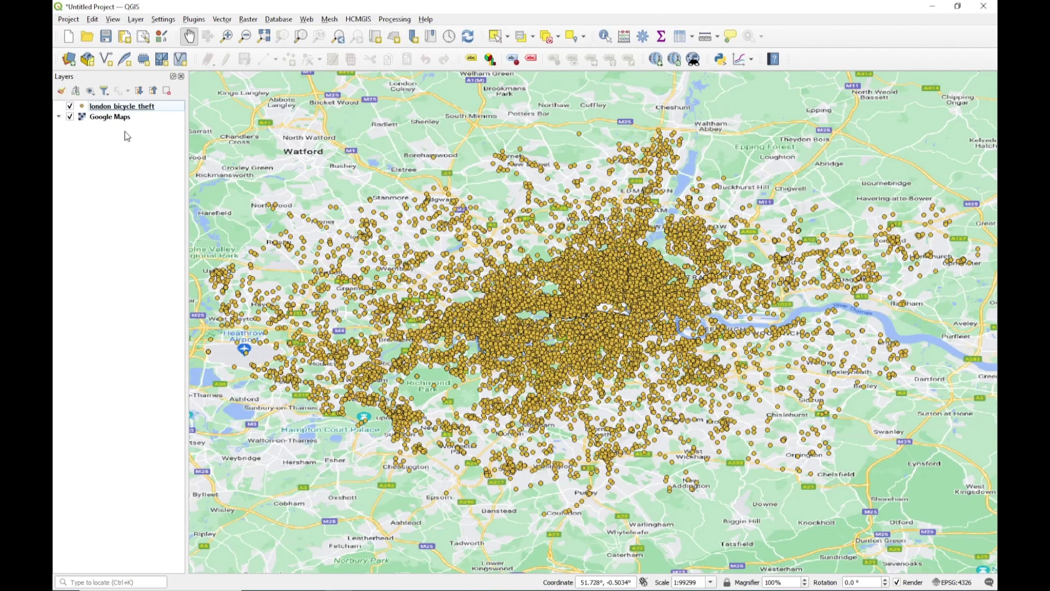
pyautogui.scroll(-1, 499, 322)
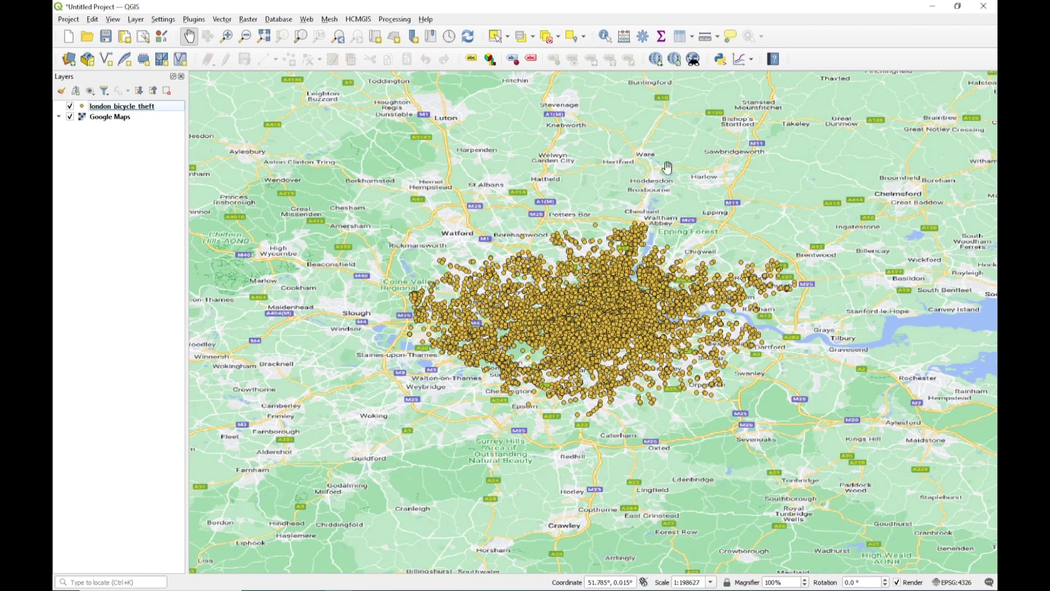
# Step: Find and launch the Reproject layer tool from the Processing Toolbox by searching 'repro'
pyautogui.click(394, 19)
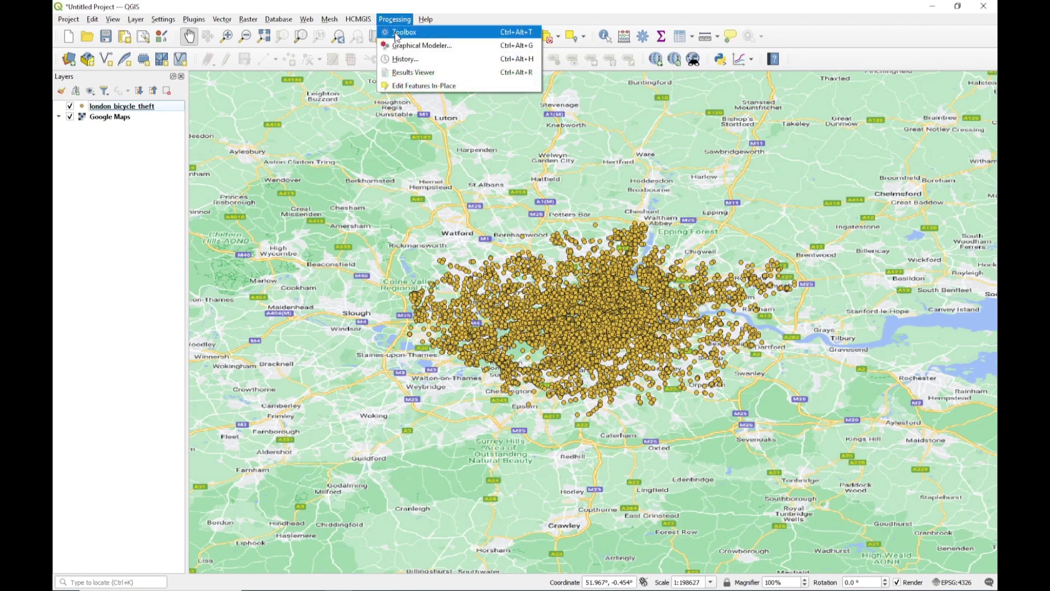
pyautogui.click(396, 33)
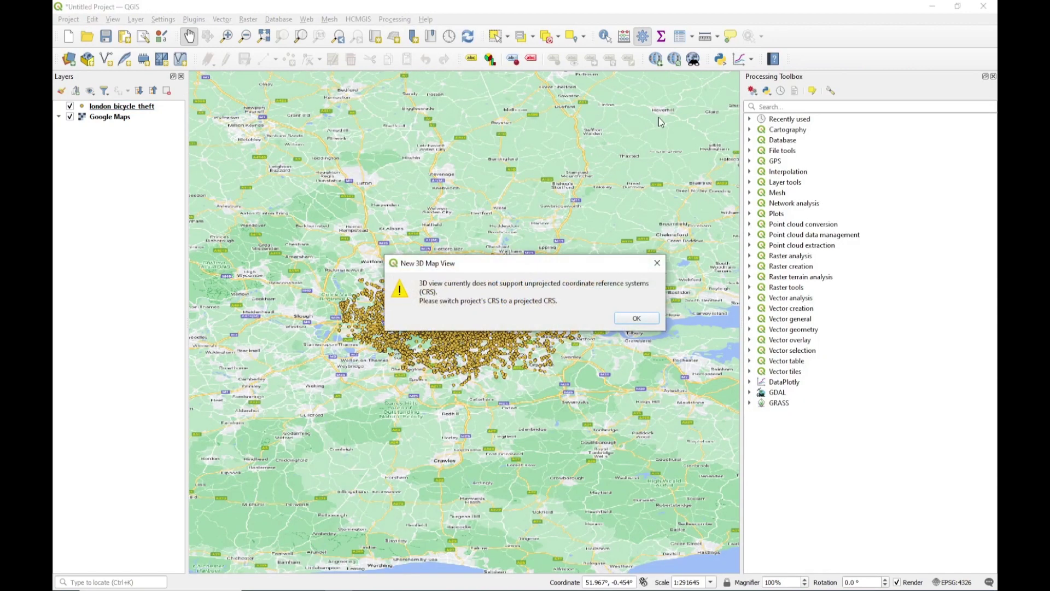
pyautogui.click(631, 319)
pyautogui.click(807, 105)
pyautogui.write('repro')
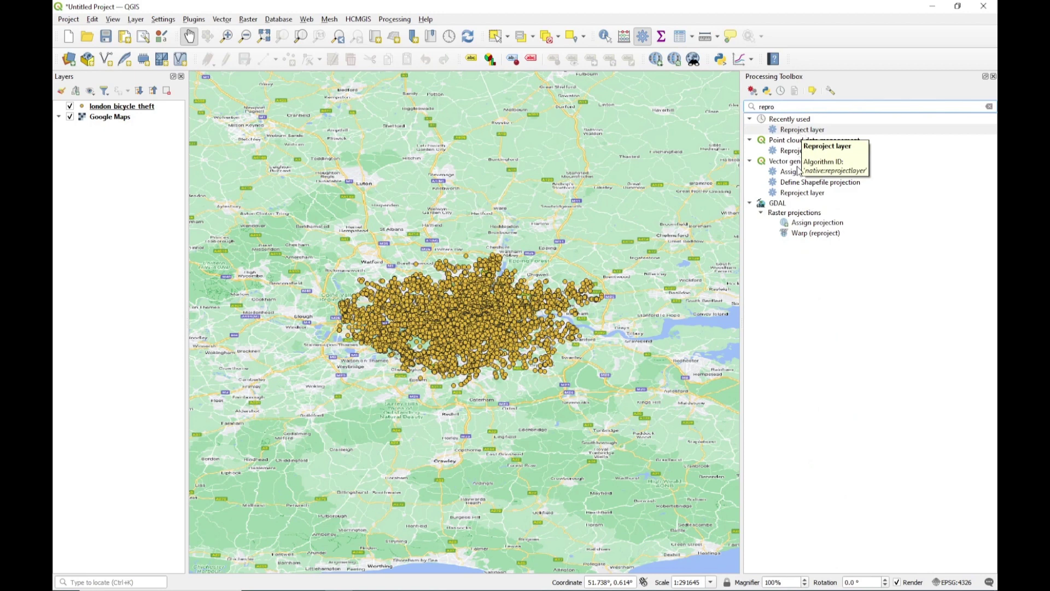
pyautogui.doubleClick(803, 193)
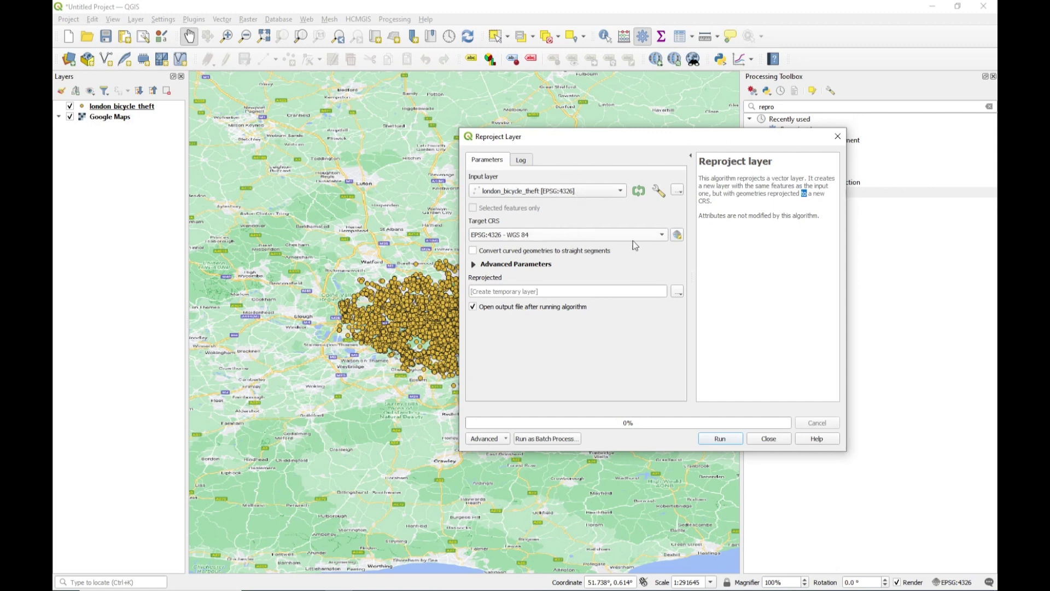
# Step: Set the target CRS to OSGB36 / British National Grid (EPSG:27700) and run the reprojection
pyautogui.click(677, 235)
pyautogui.click(561, 205)
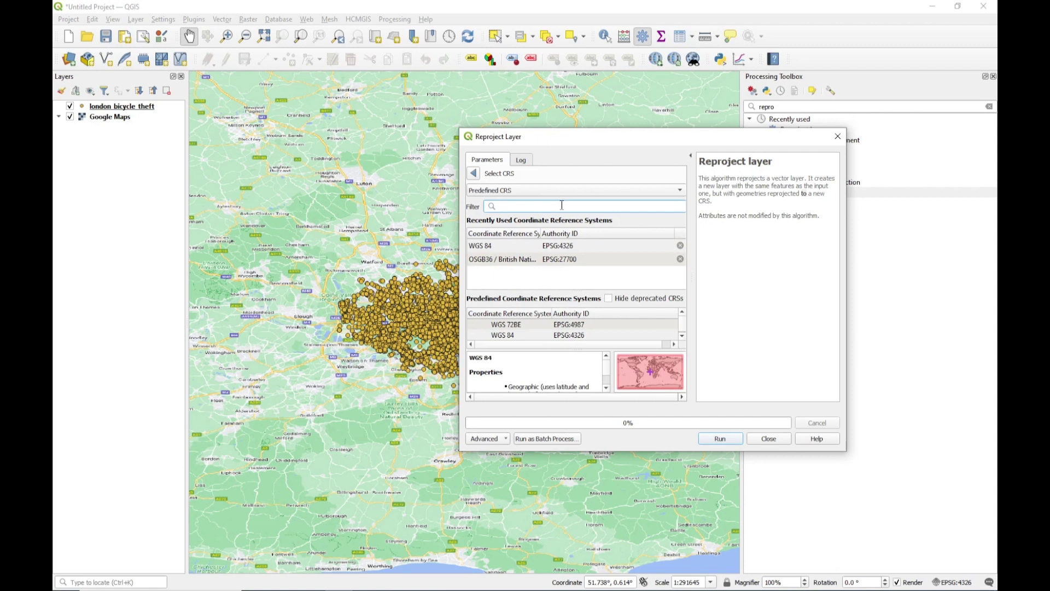
pyautogui.write('277')
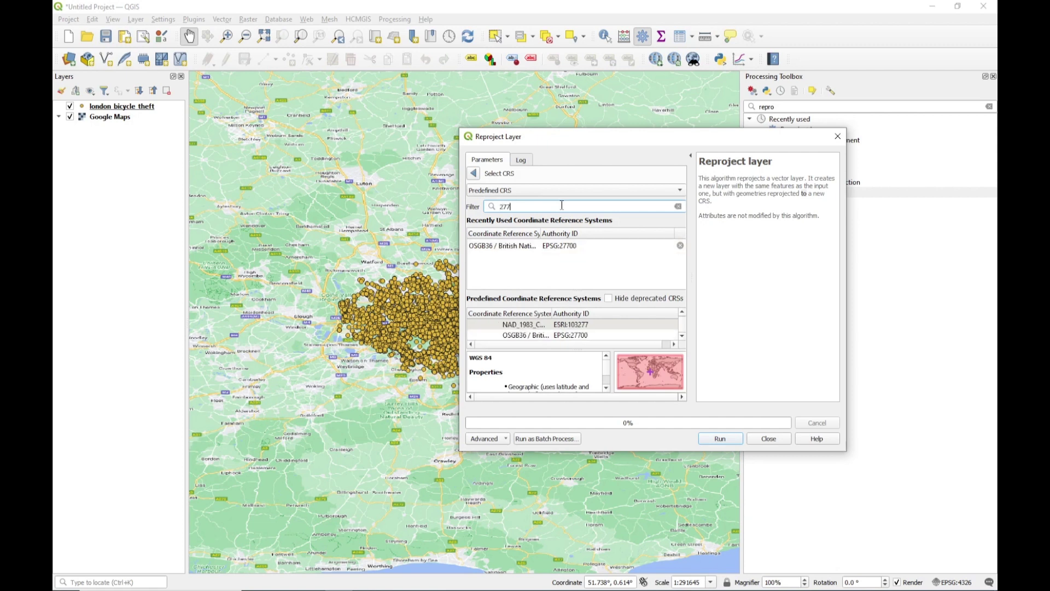
pyautogui.write('00')
pyautogui.click(547, 249)
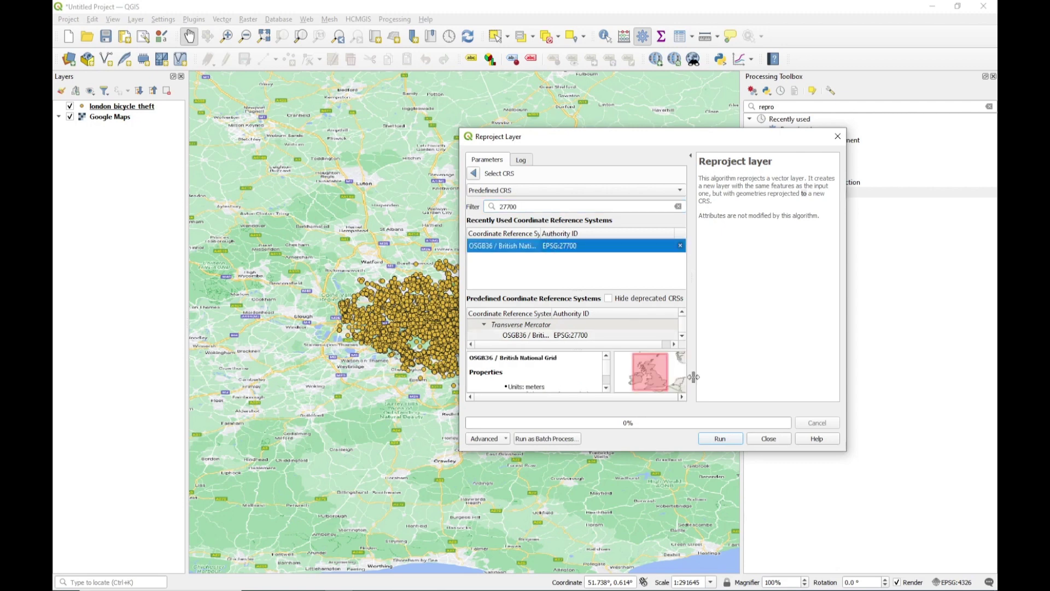
pyautogui.click(720, 441)
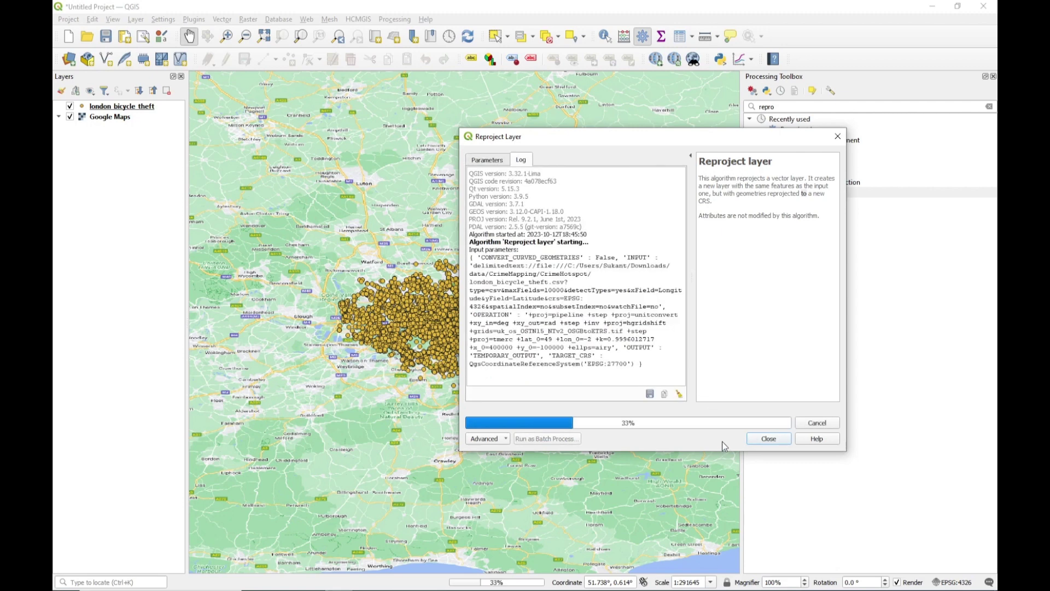
# Step: Untick london_bicycle_theft in the Layers panel and dismiss the reprojection window and Processing Toolbox
pyautogui.click(766, 440)
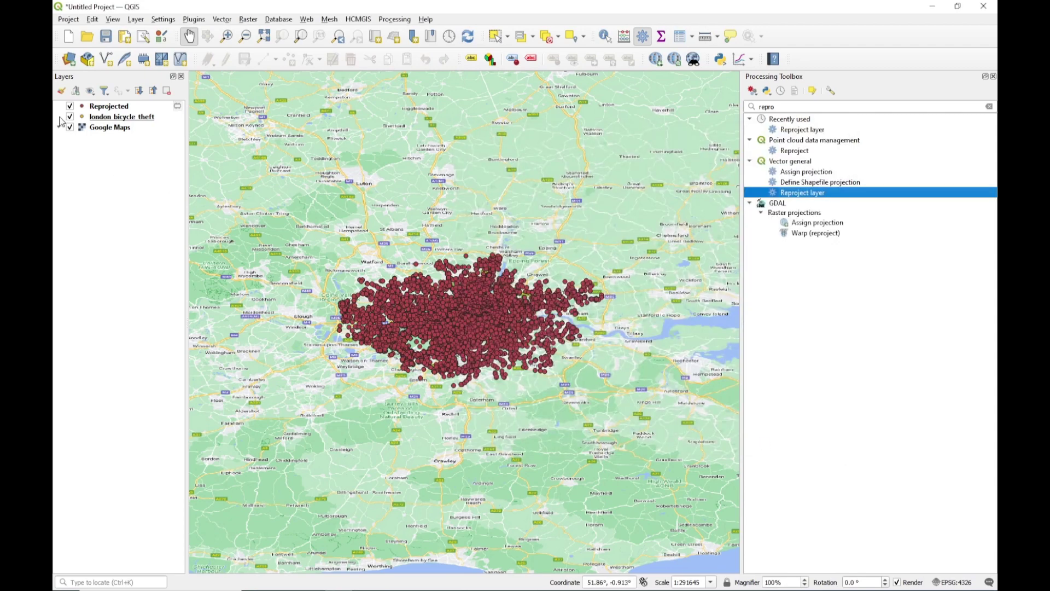
pyautogui.click(76, 119)
pyautogui.doubleClick(76, 119)
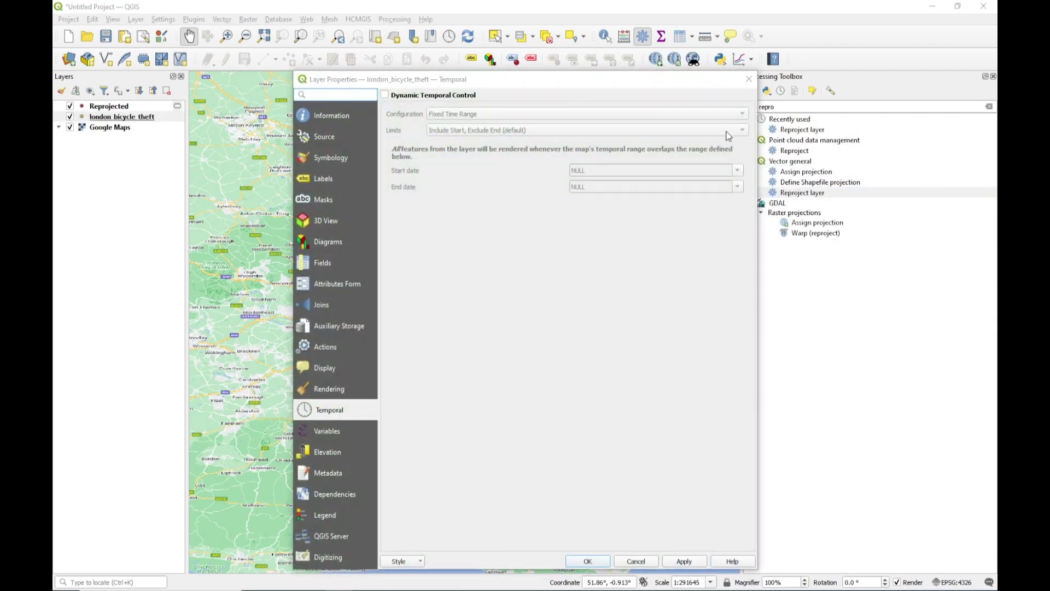
pyautogui.click(750, 77)
pyautogui.click(69, 117)
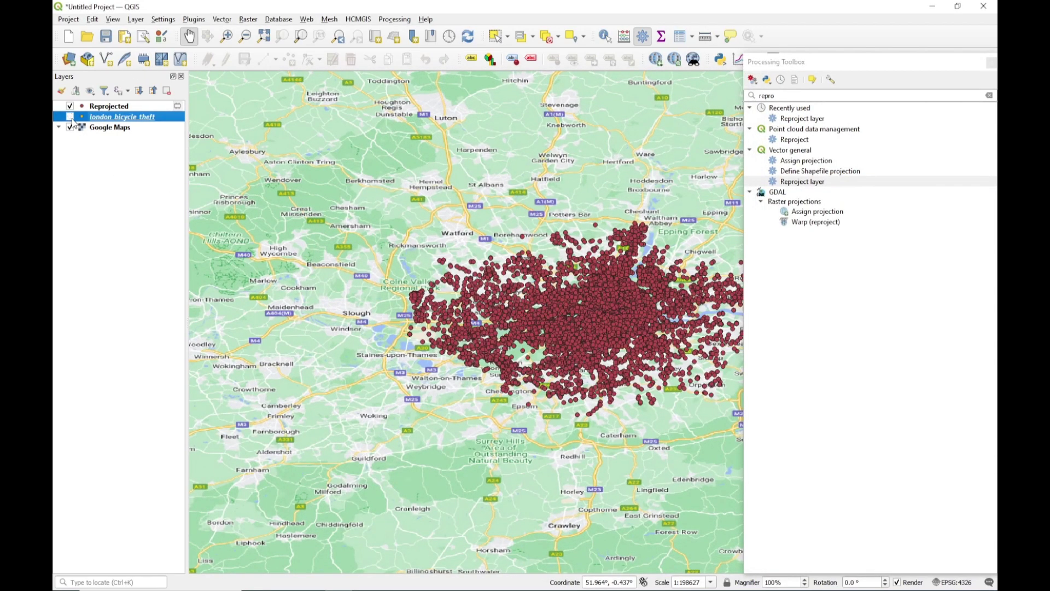
pyautogui.moveTo(647, 327); pyautogui.dragTo(626, 327)
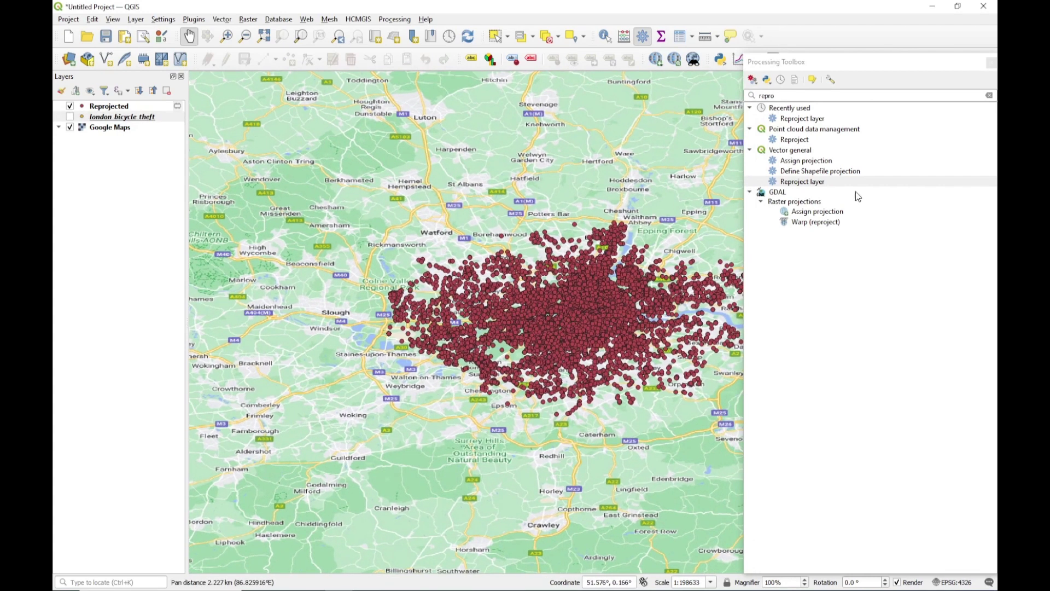
pyautogui.click(991, 63)
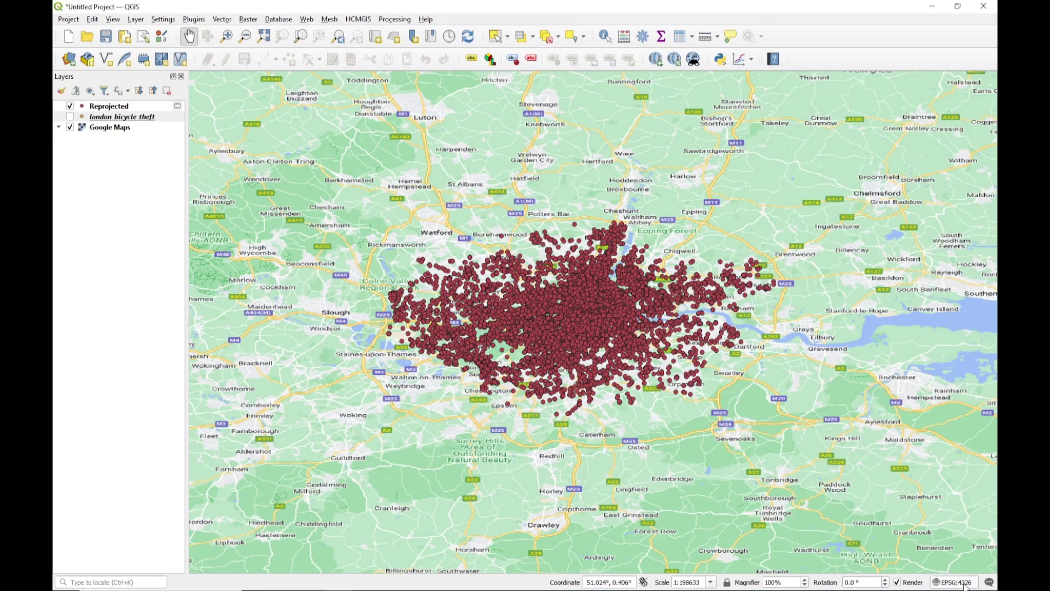
# Step: Set the project CRS from the Reprojected layer (EPSG:27700), accepting the suggested Google Maps transformation
pyautogui.click(109, 106)
pyautogui.rightClick(111, 108)
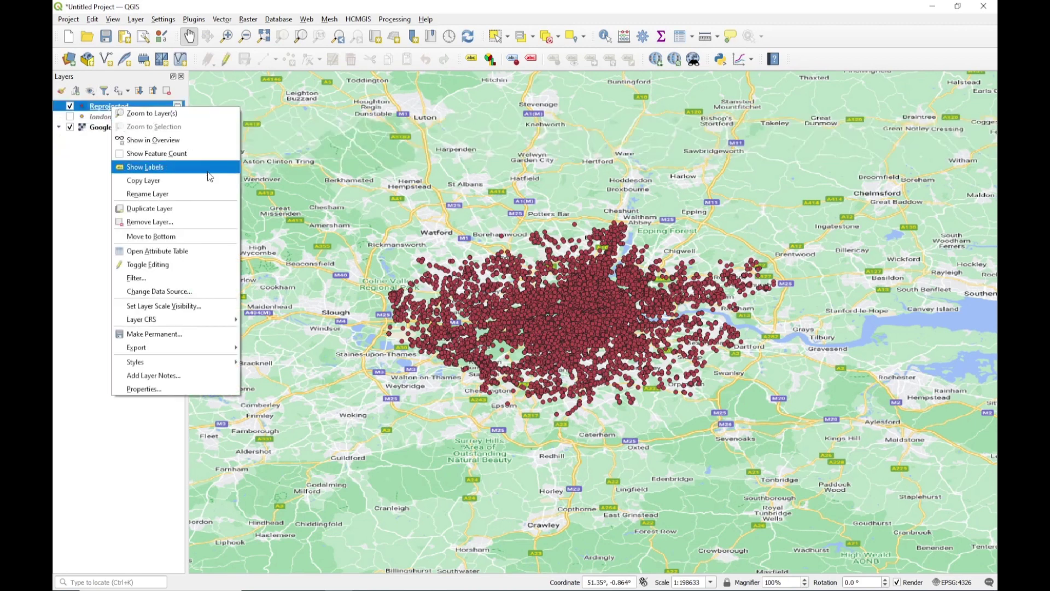
pyautogui.moveTo(216, 317)
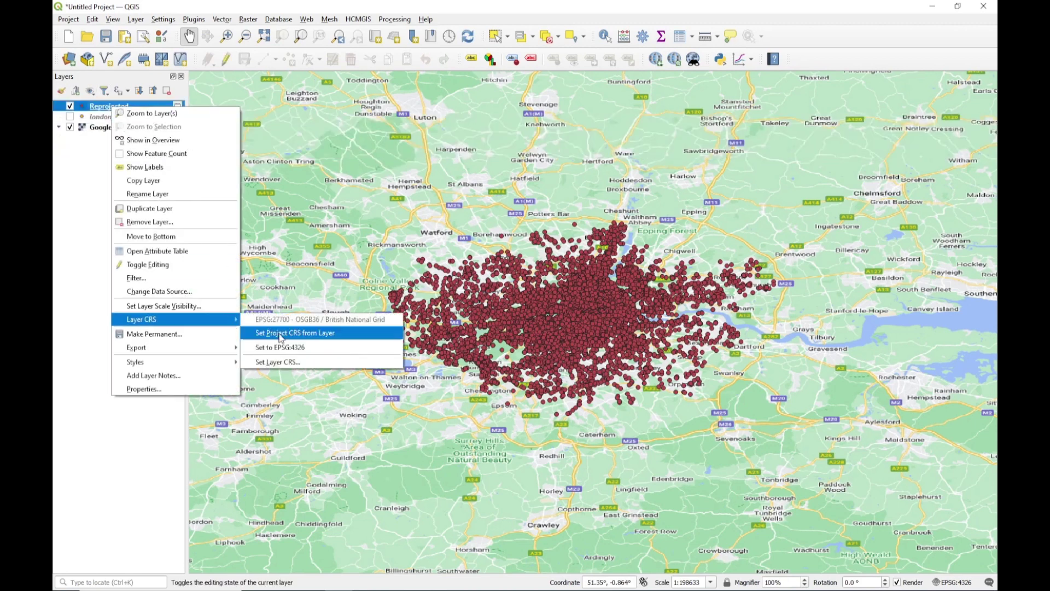
pyautogui.click(345, 331)
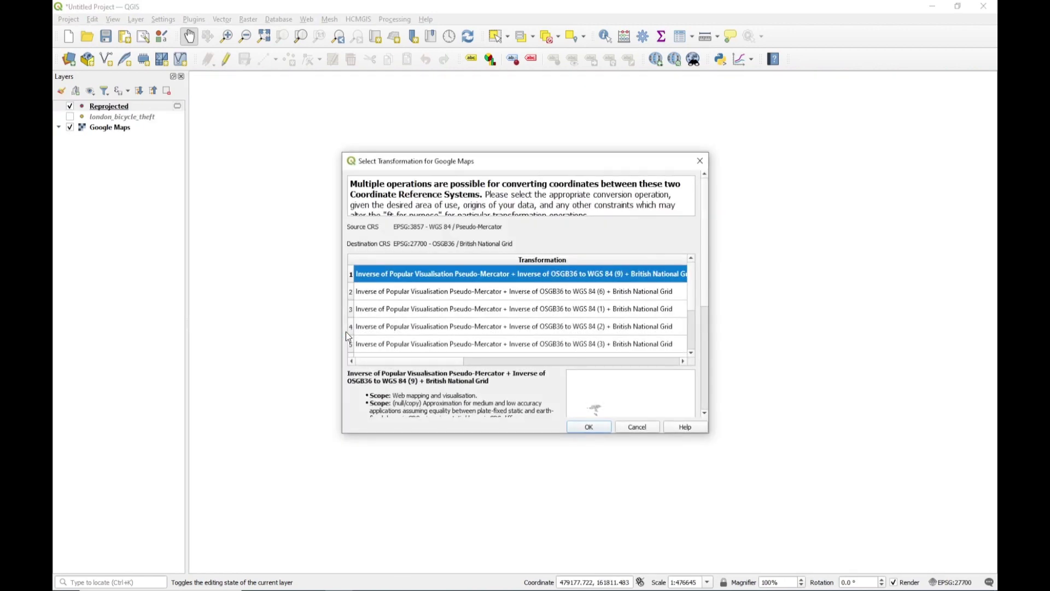
pyautogui.click(589, 427)
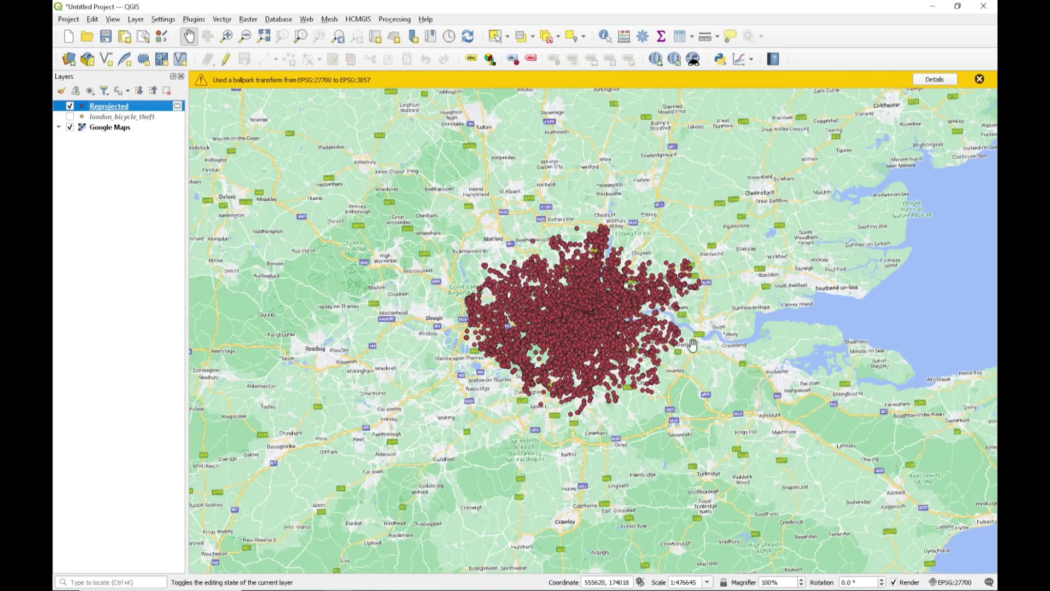
pyautogui.scroll(1, 679, 338)
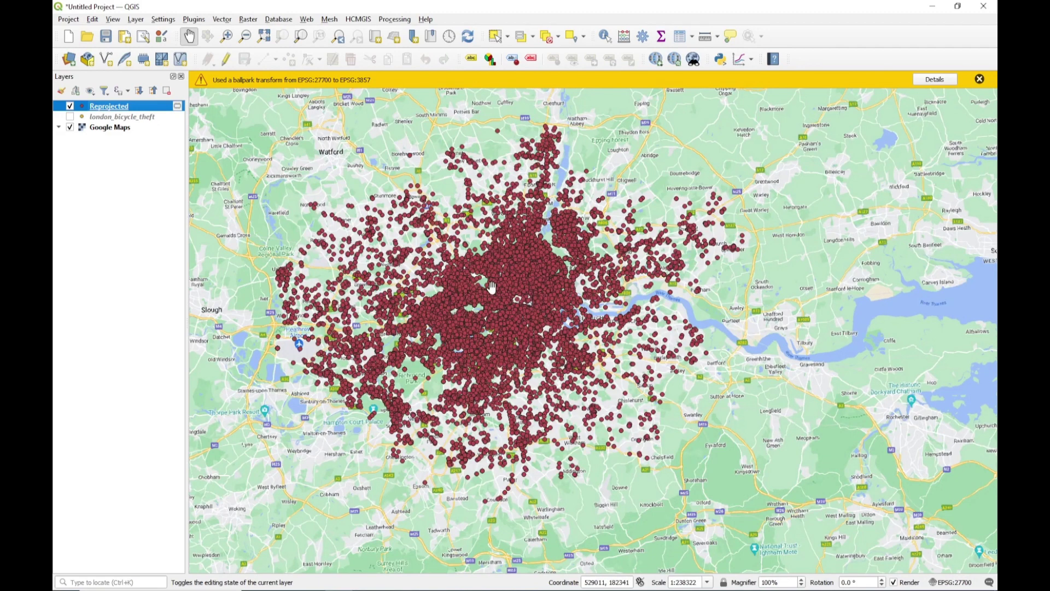
pyautogui.scroll(1, 492, 285)
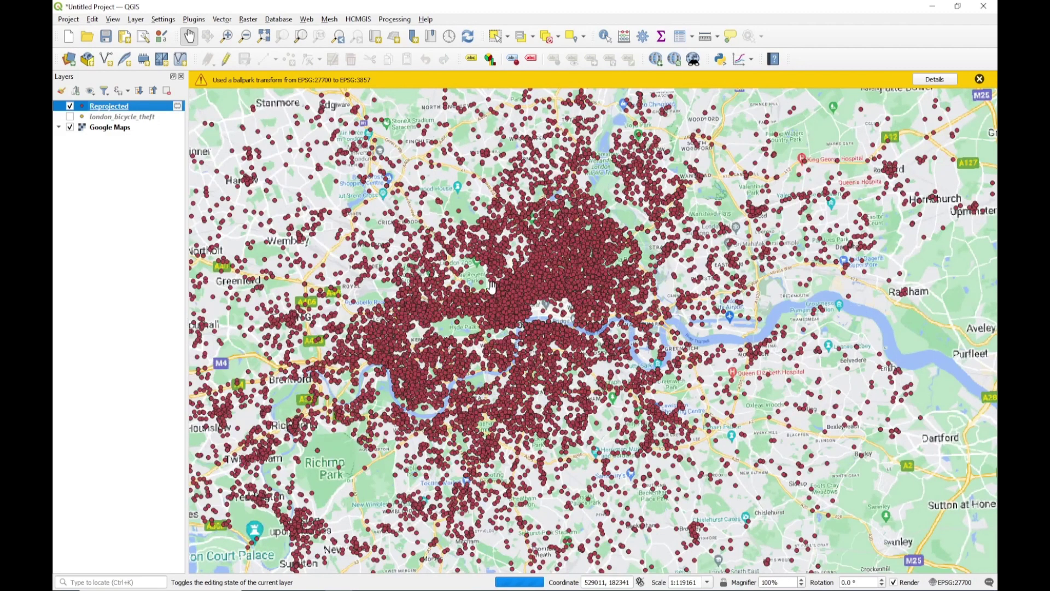
pyautogui.scroll(-1, 492, 285)
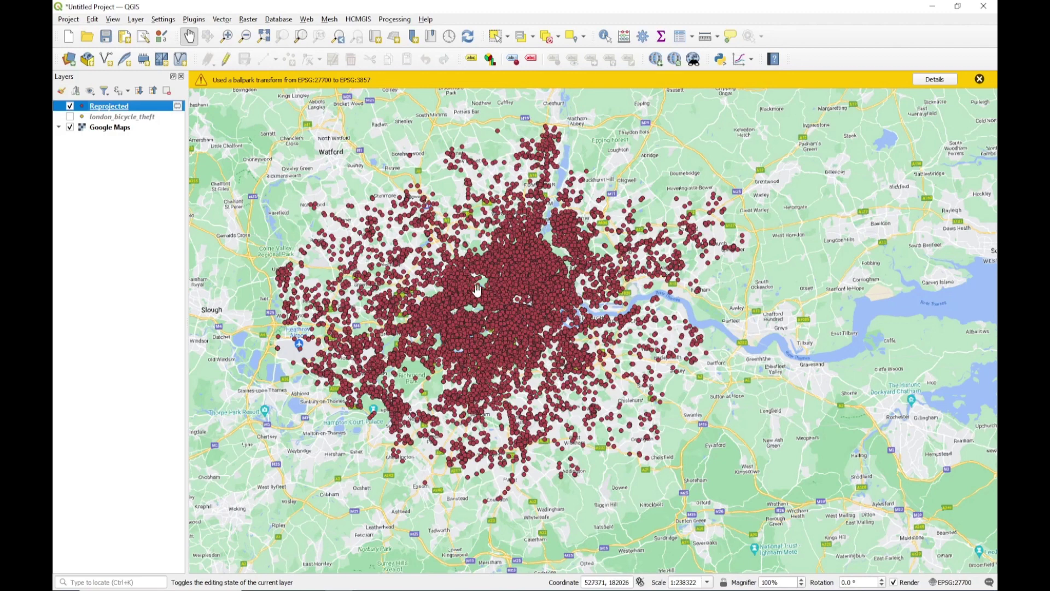
pyautogui.moveTo(464, 295); pyautogui.dragTo(480, 315)
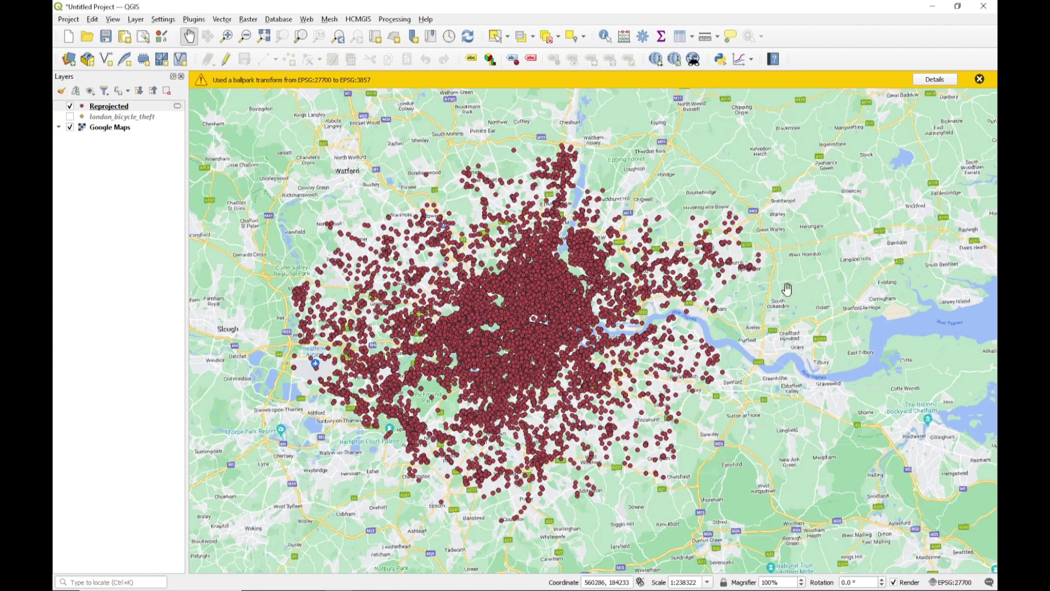
pyautogui.click(116, 109)
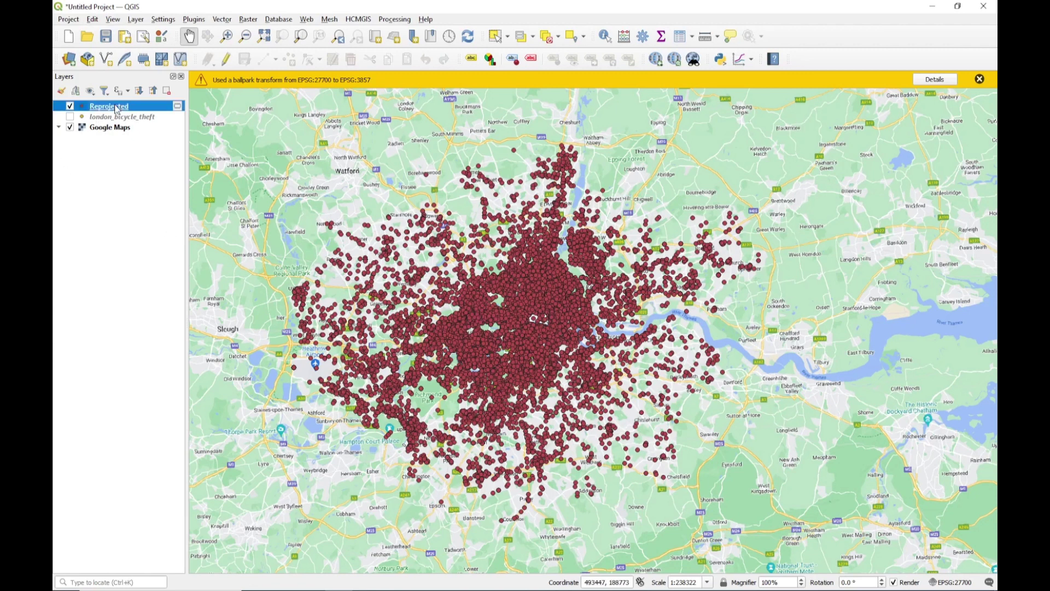
# Step: Change the Reprojected layer's symbology from Single Symbol to Point Cluster
pyautogui.rightClick(116, 109)
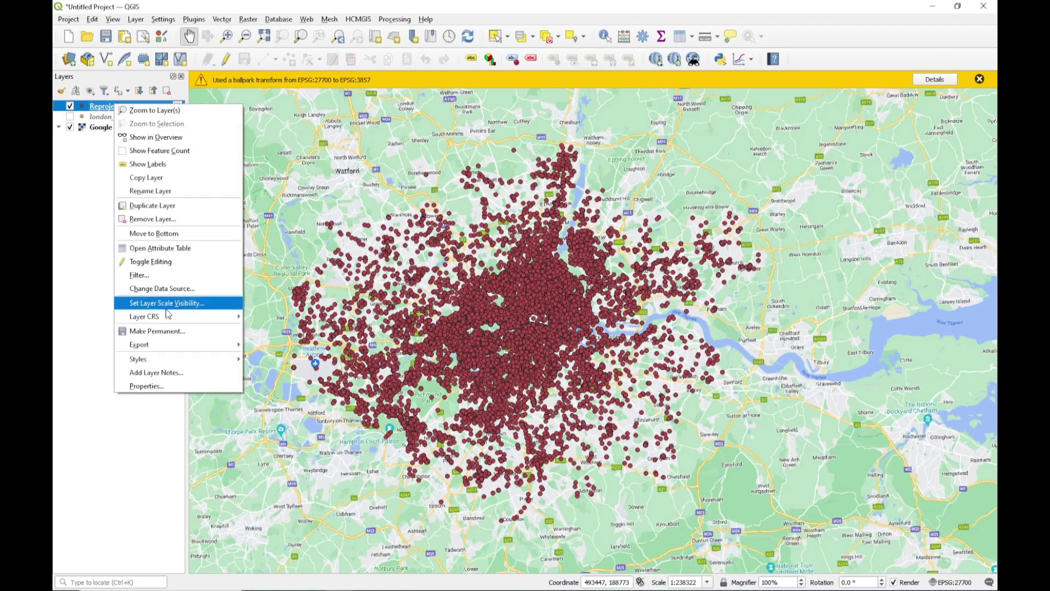
pyautogui.click(161, 391)
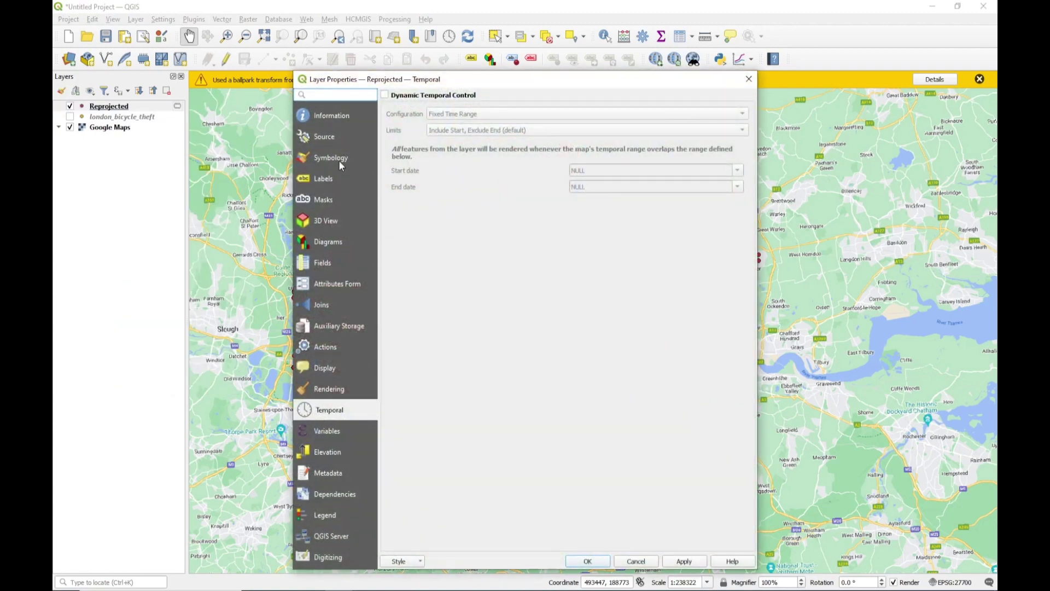
pyautogui.click(330, 159)
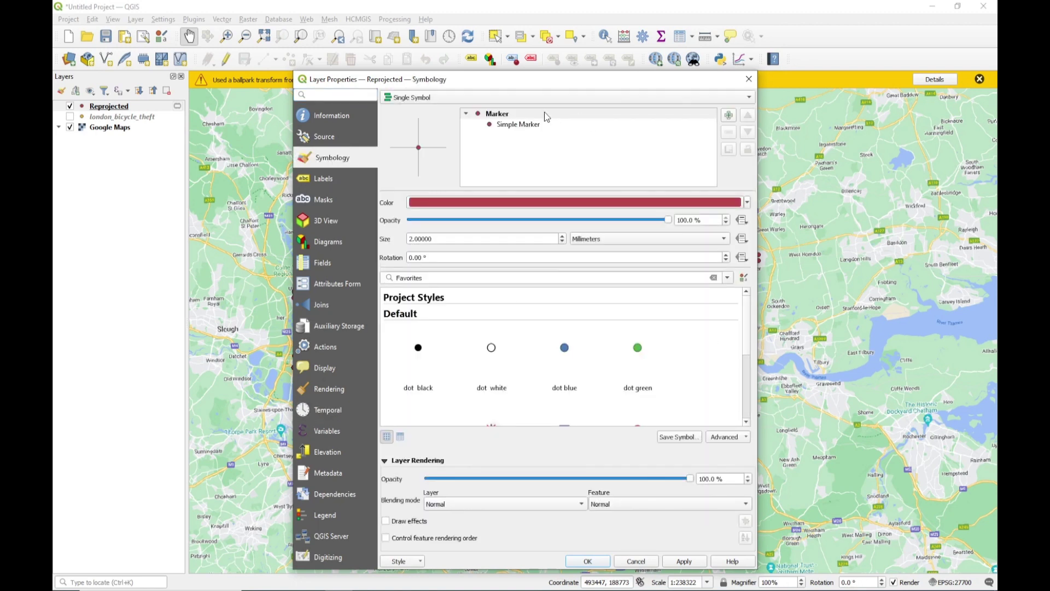
pyautogui.click(425, 100)
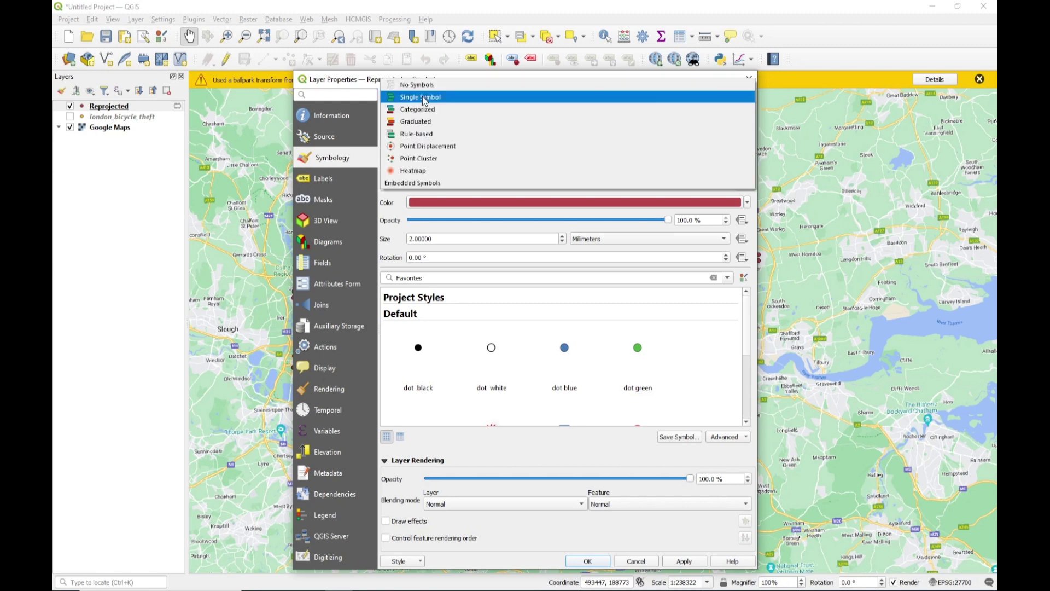
pyautogui.click(432, 160)
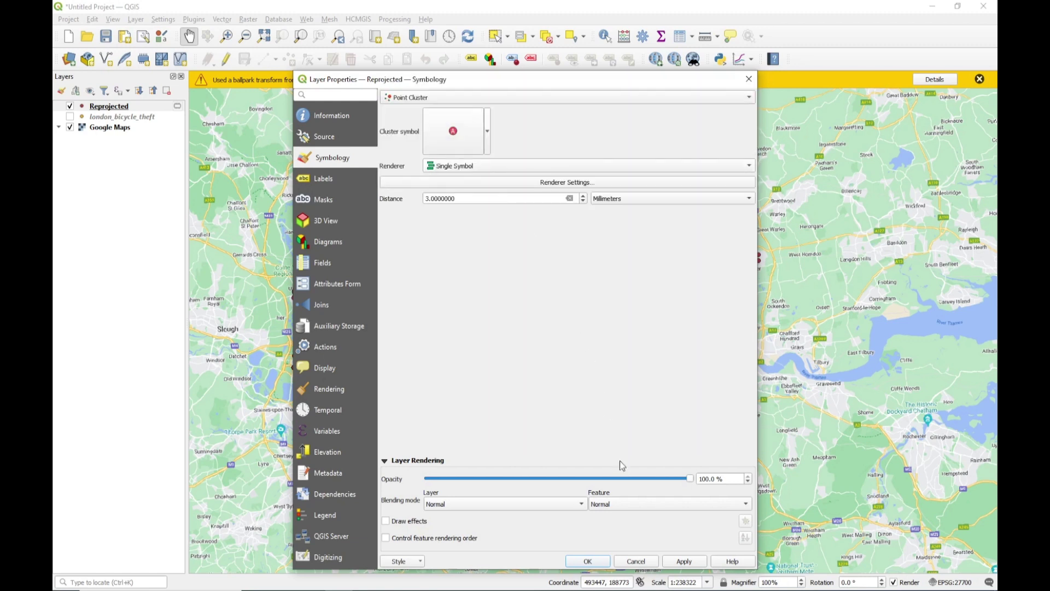
pyautogui.click(588, 561)
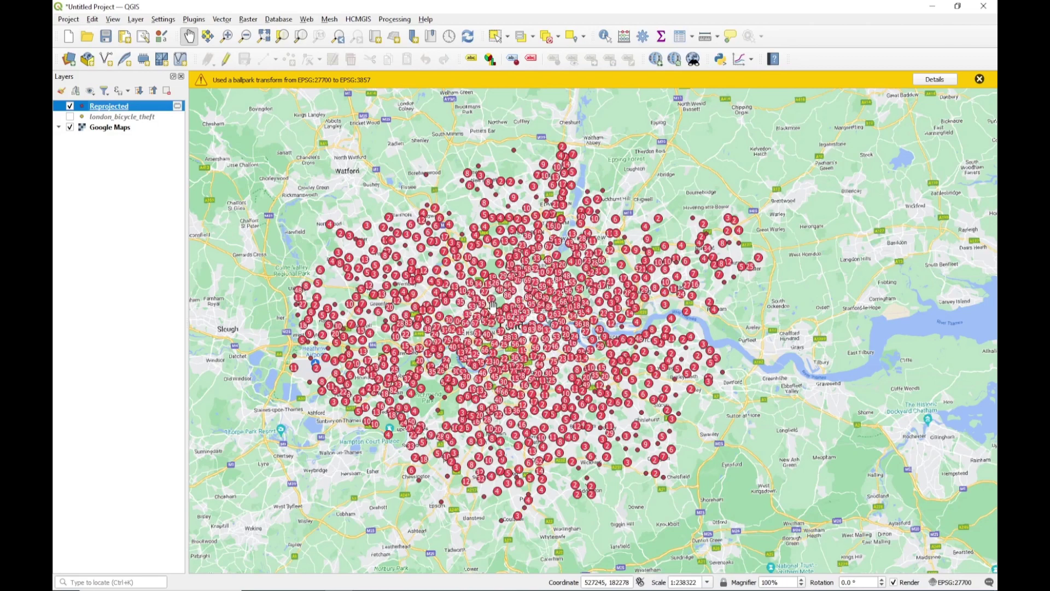
pyautogui.scroll(2, 493, 299)
pyautogui.scroll(1, 492, 298)
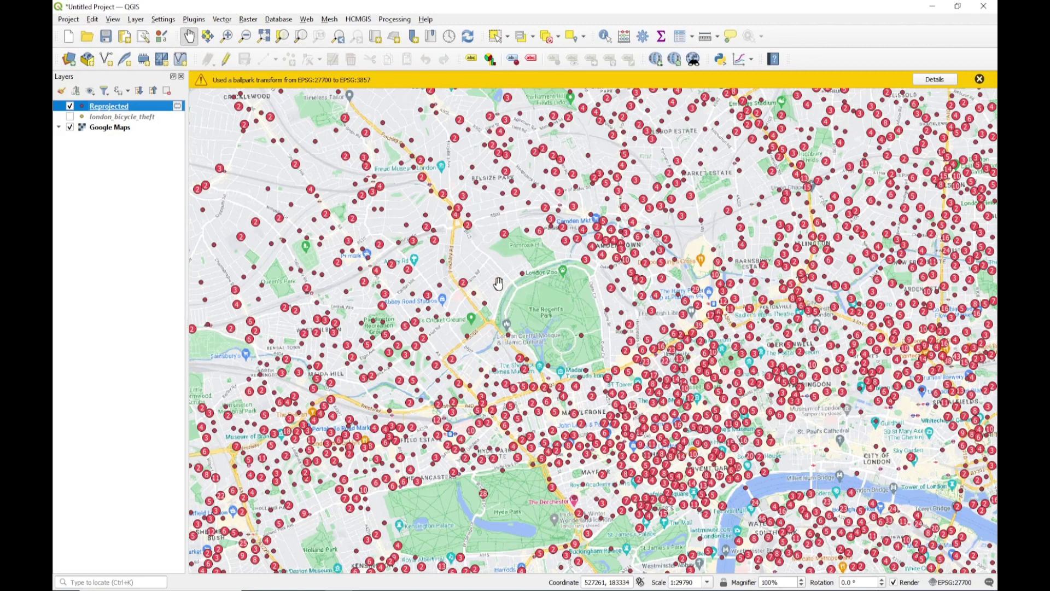
pyautogui.scroll(-1, 503, 283)
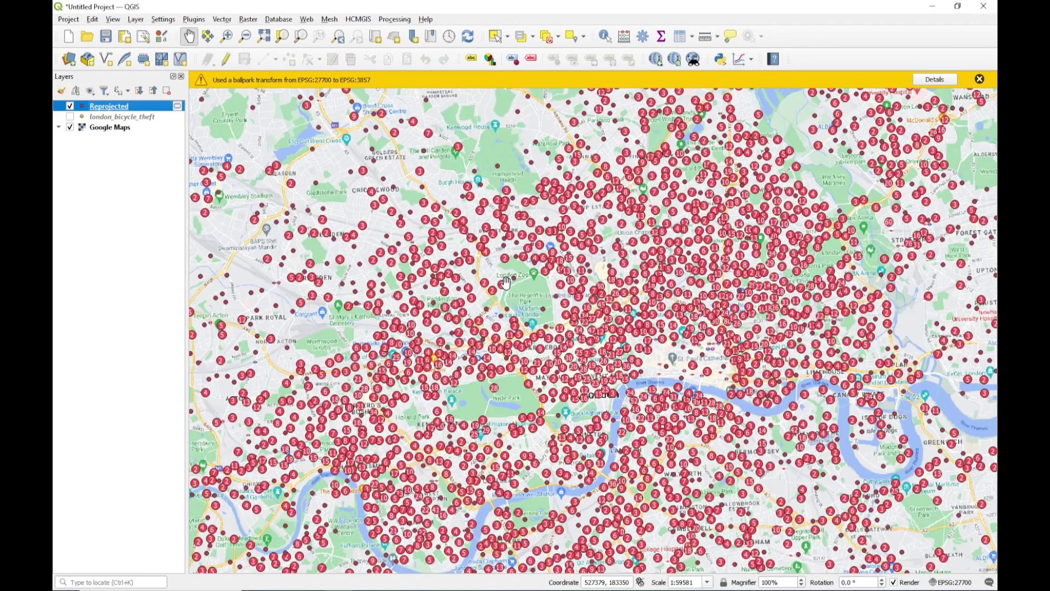
pyautogui.scroll(-1, 503, 288)
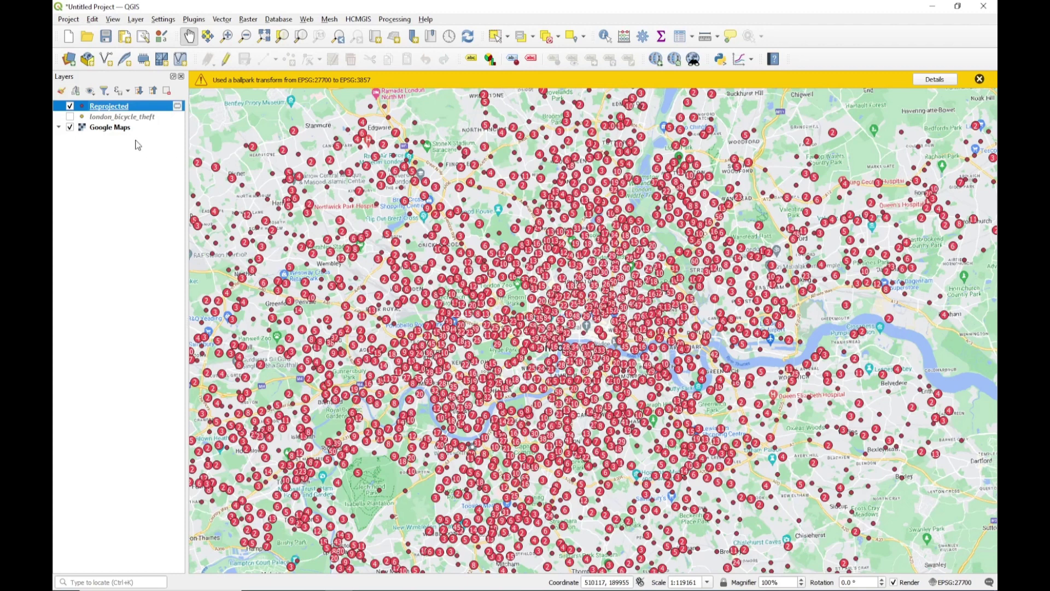
# Step: Switch the Reprojected layer to a Heatmap renderer with a 500 map-unit radius
pyautogui.click(62, 90)
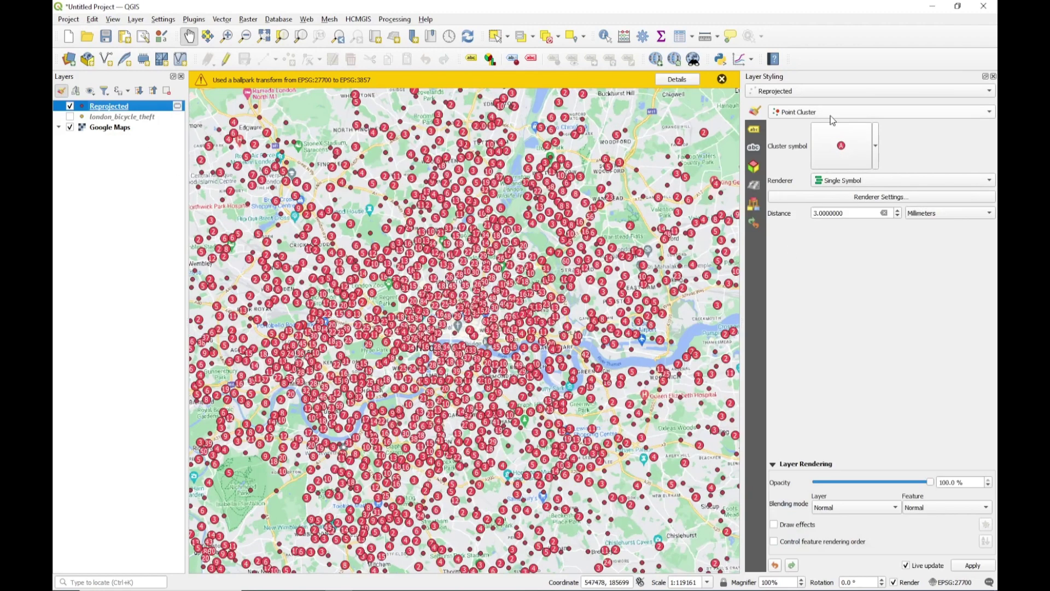
pyautogui.click(829, 113)
pyautogui.click(825, 122)
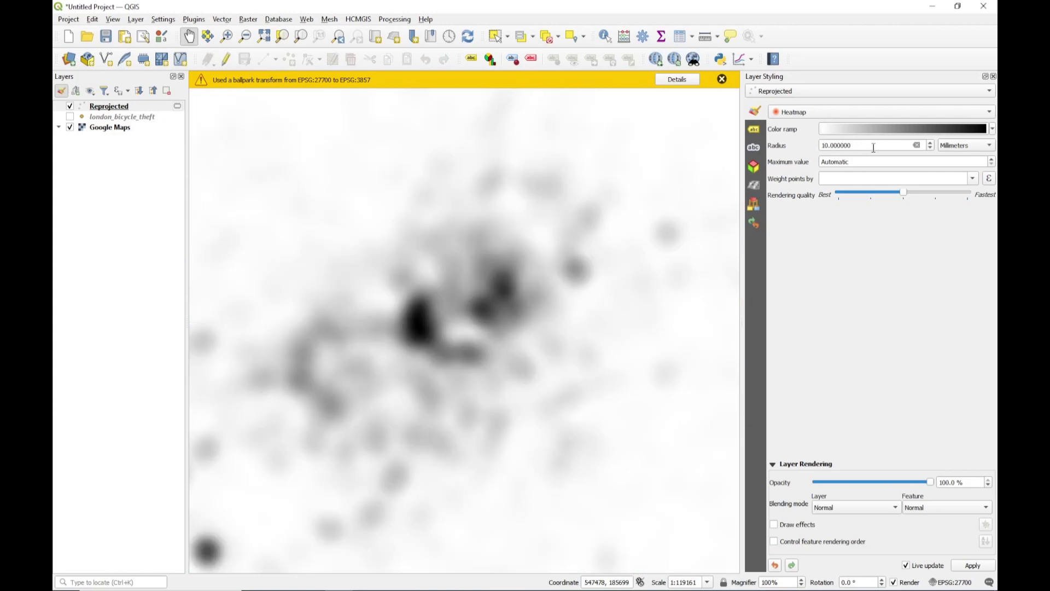
pyautogui.moveTo(874, 146); pyautogui.dragTo(806, 150)
pyautogui.write('500')
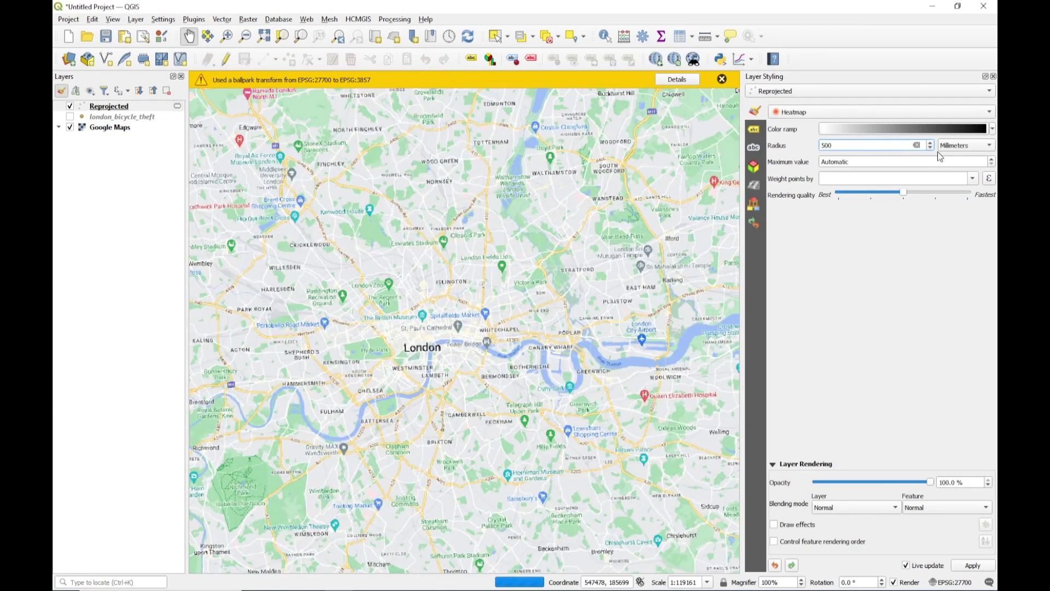
pyautogui.click(961, 149)
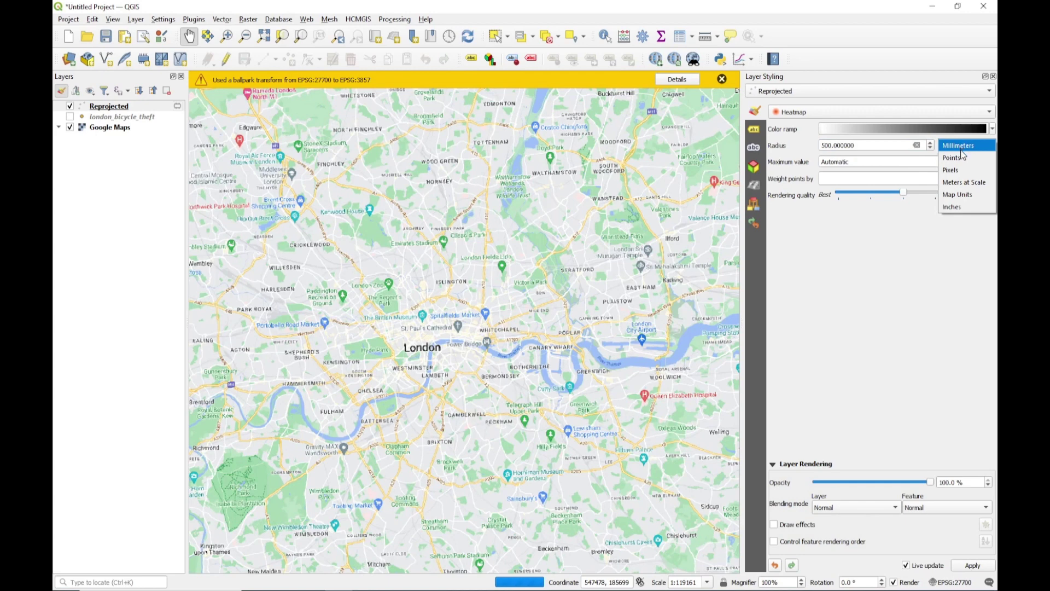
pyautogui.click(958, 195)
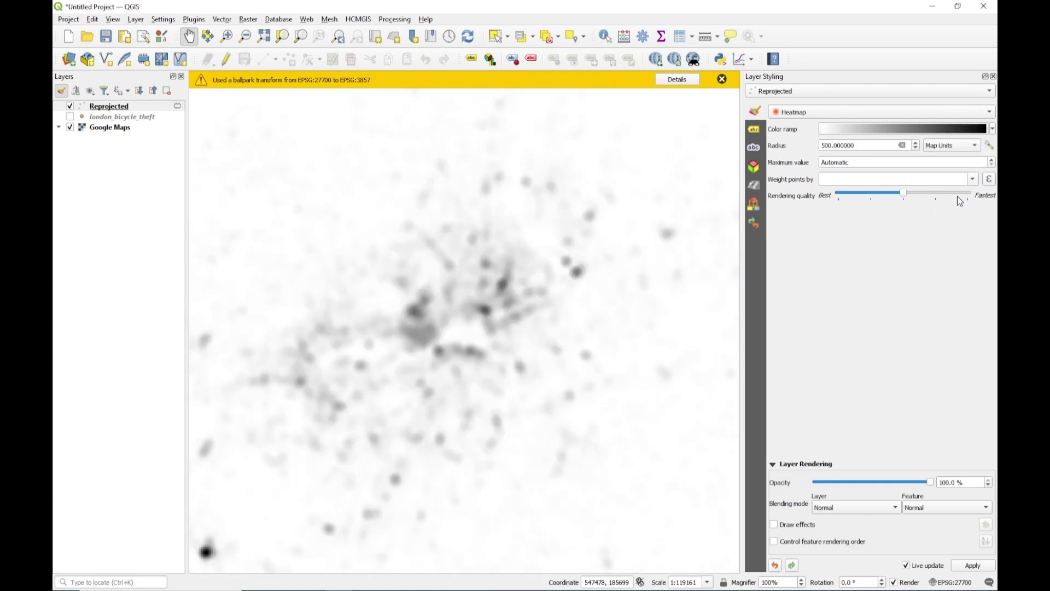
# Step: Colour the heatmap with the Reds colour ramp
pyautogui.click(992, 130)
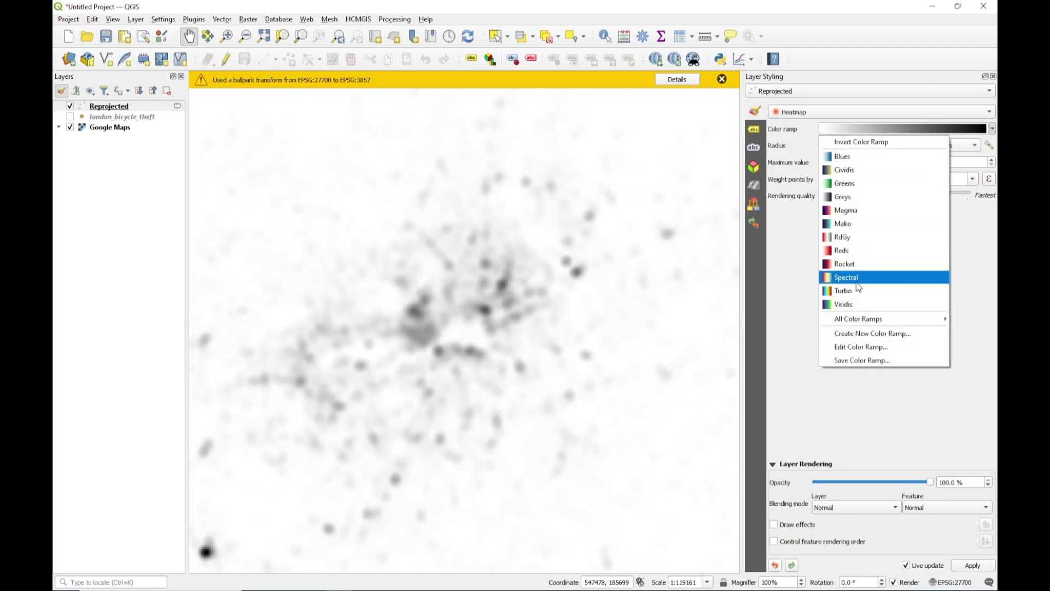
pyautogui.click(858, 253)
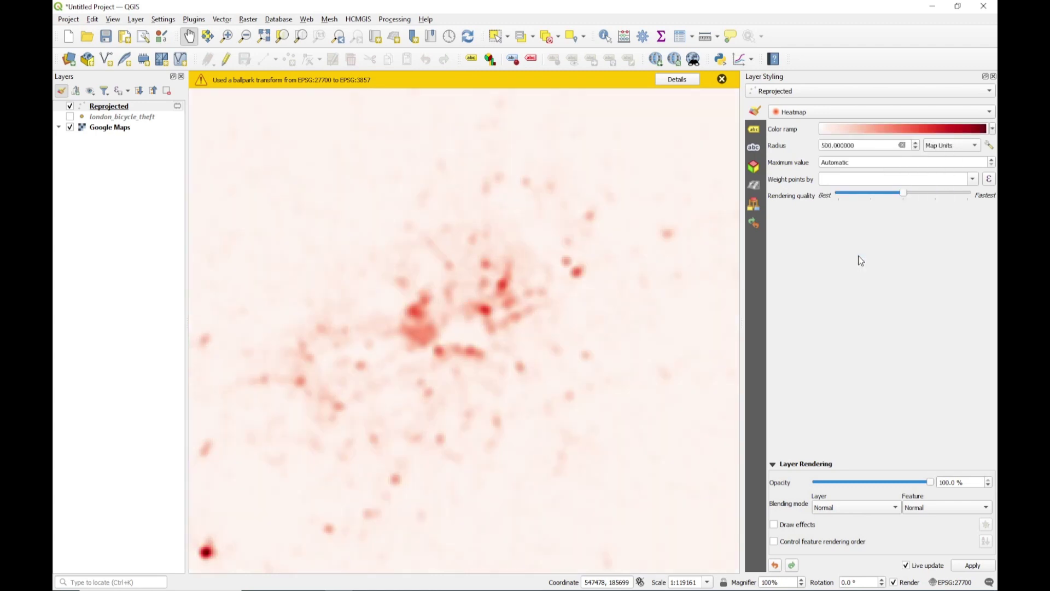
pyautogui.scroll(-2, 497, 307)
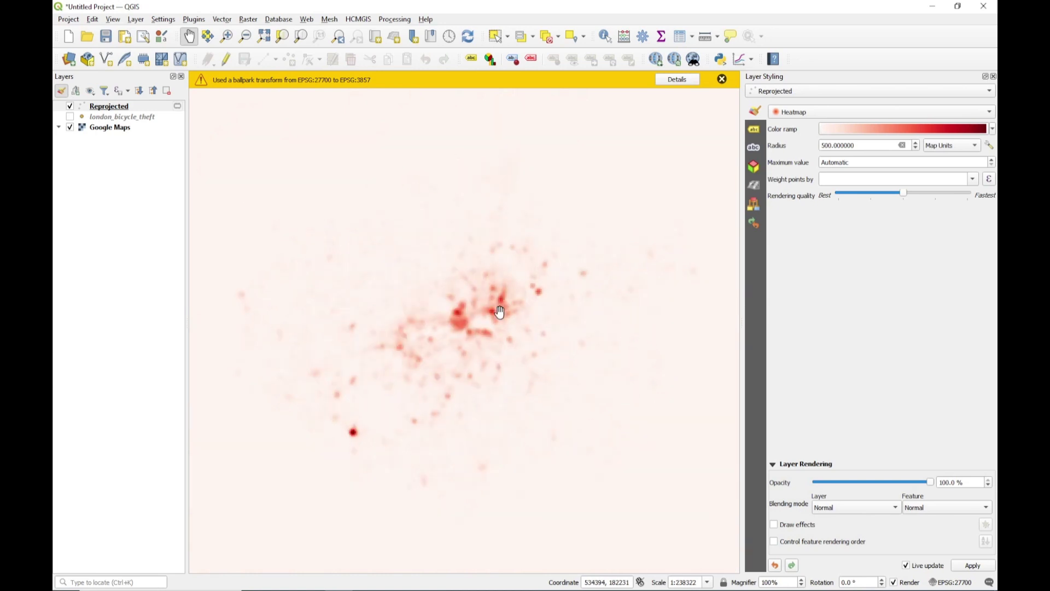
pyautogui.scroll(2, 499, 311)
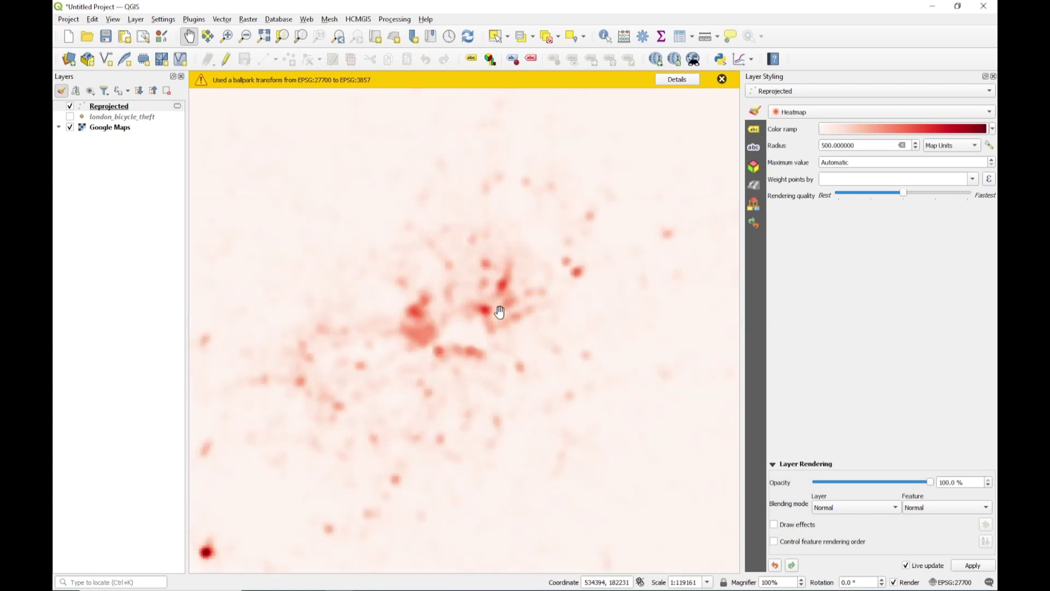
pyautogui.hotkey('ctrl', 'l')
pyautogui.click(796, 125)
# Step: Set the heatmap layer opacity to 75% and frame the view over central London
pyautogui.moveTo(967, 480); pyautogui.dragTo(940, 481)
pyautogui.write('75')
pyautogui.scroll(1, 397, 343)
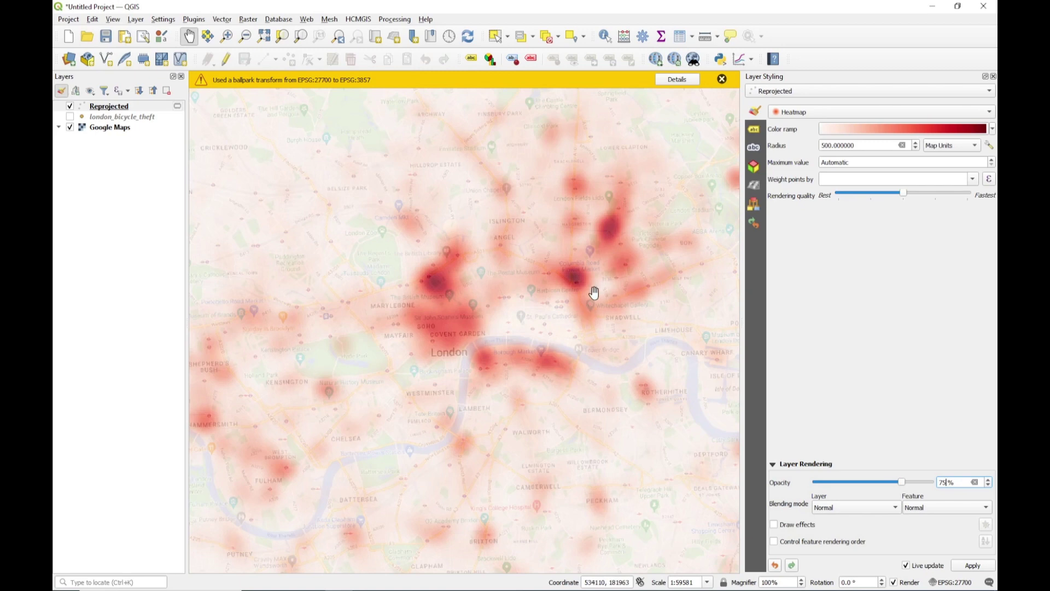
pyautogui.moveTo(592, 291); pyautogui.dragTo(513, 350)
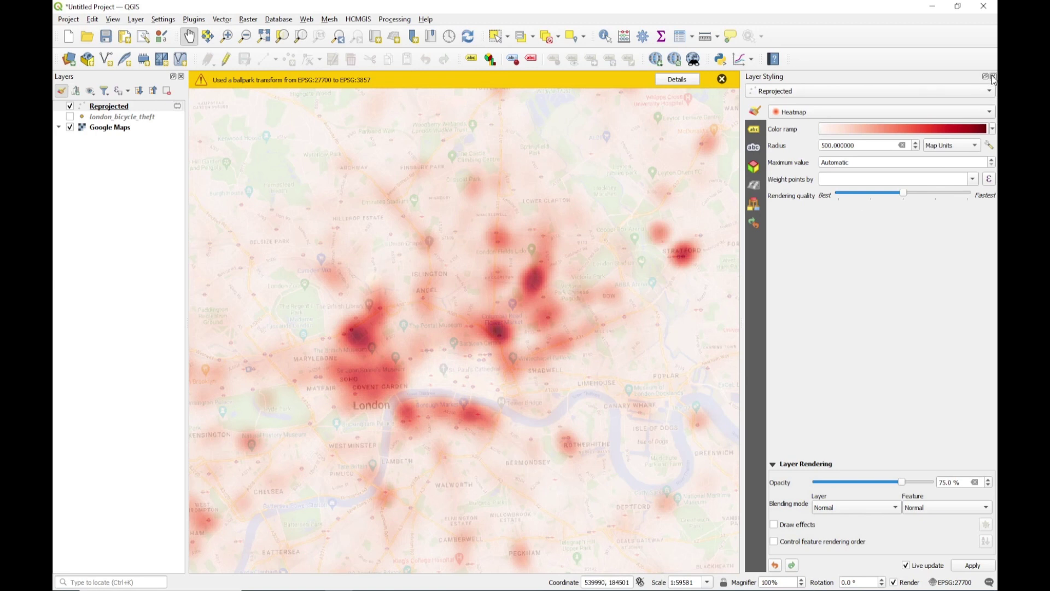
# Step: Open the Reprojected attribute table and sort it by Month descending, so 2019-12 comes first
pyautogui.click(105, 109)
pyautogui.rightClick(105, 111)
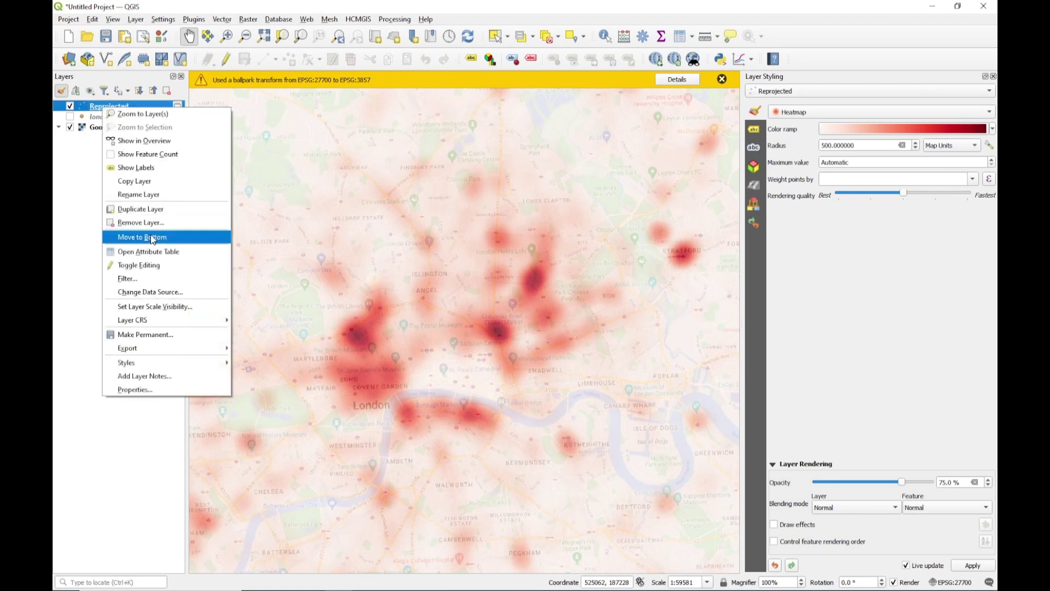
pyautogui.click(150, 250)
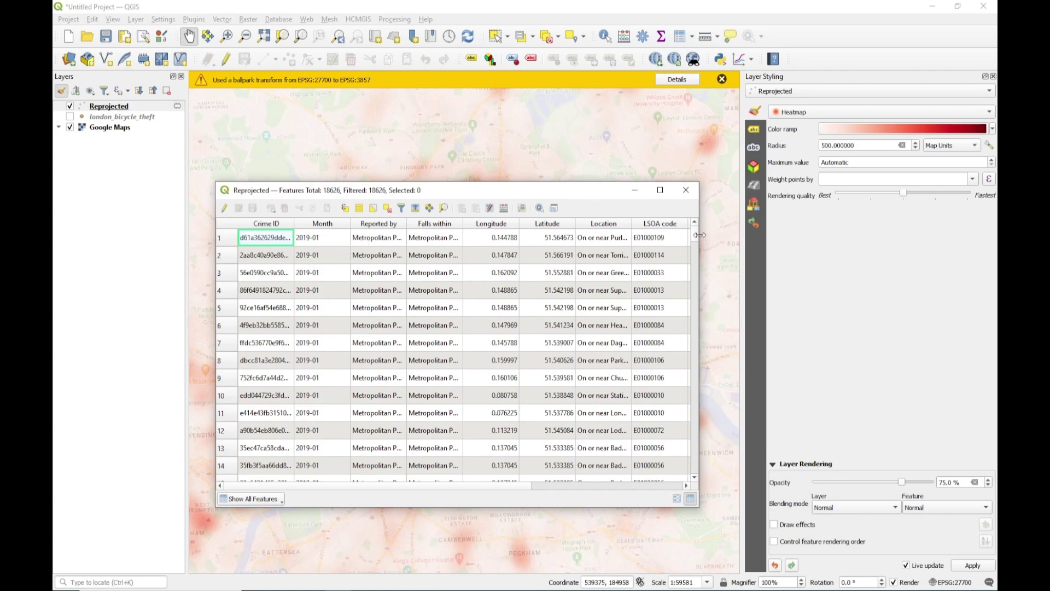
pyautogui.moveTo(693, 241)
pyautogui.mouseDown()
pyautogui.moveTo(687, 480)
pyautogui.moveTo(681, 244)
pyautogui.mouseUp()
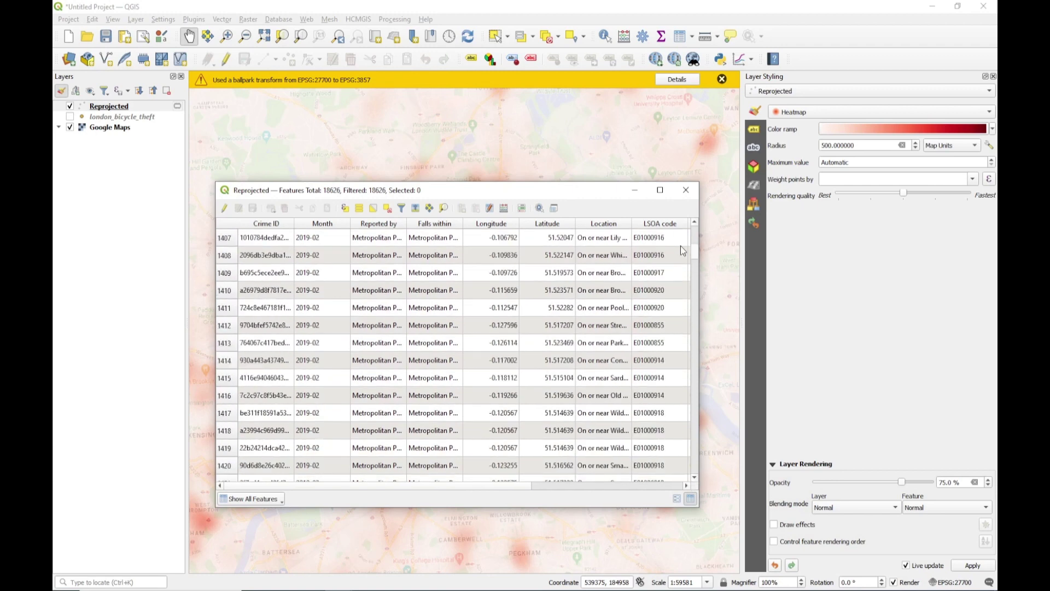
pyautogui.click(330, 222)
pyautogui.click(326, 225)
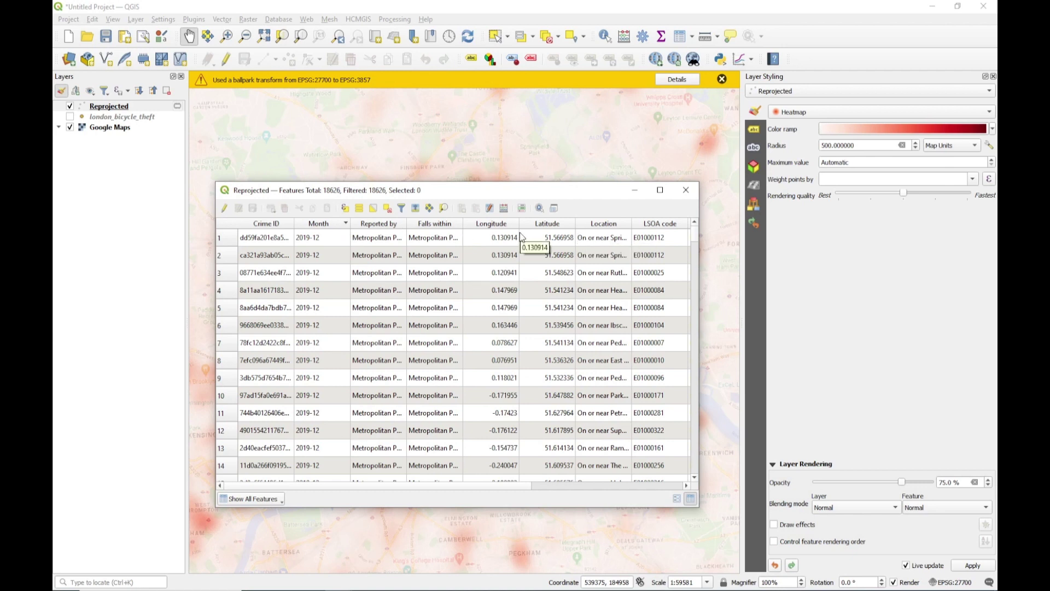
# Step: In the field calculator, define a new output field named 'month' of type Text (string)
pyautogui.click(505, 209)
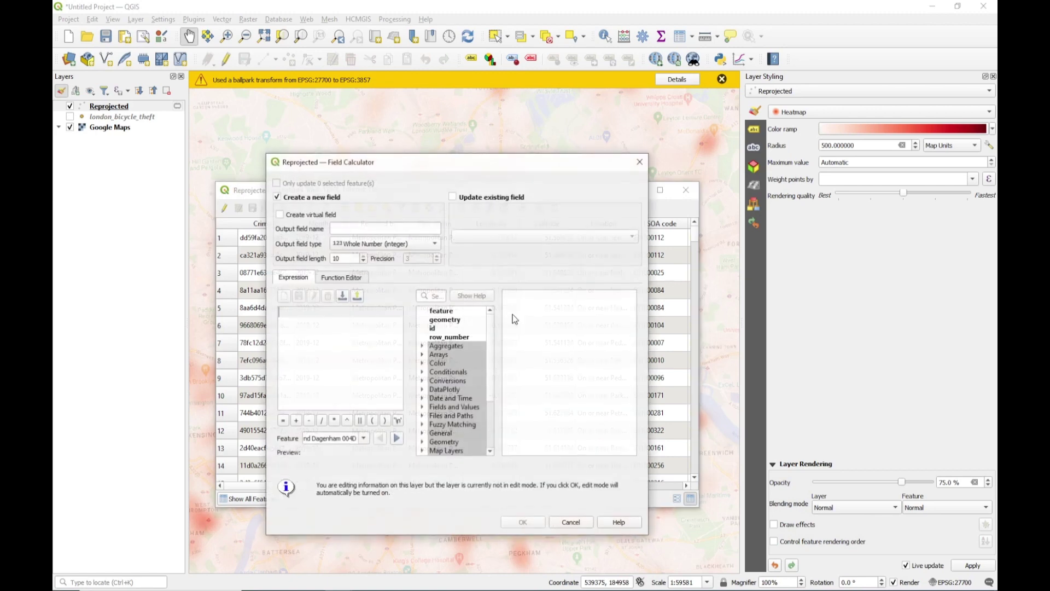
pyautogui.click(350, 227)
pyautogui.write('month')
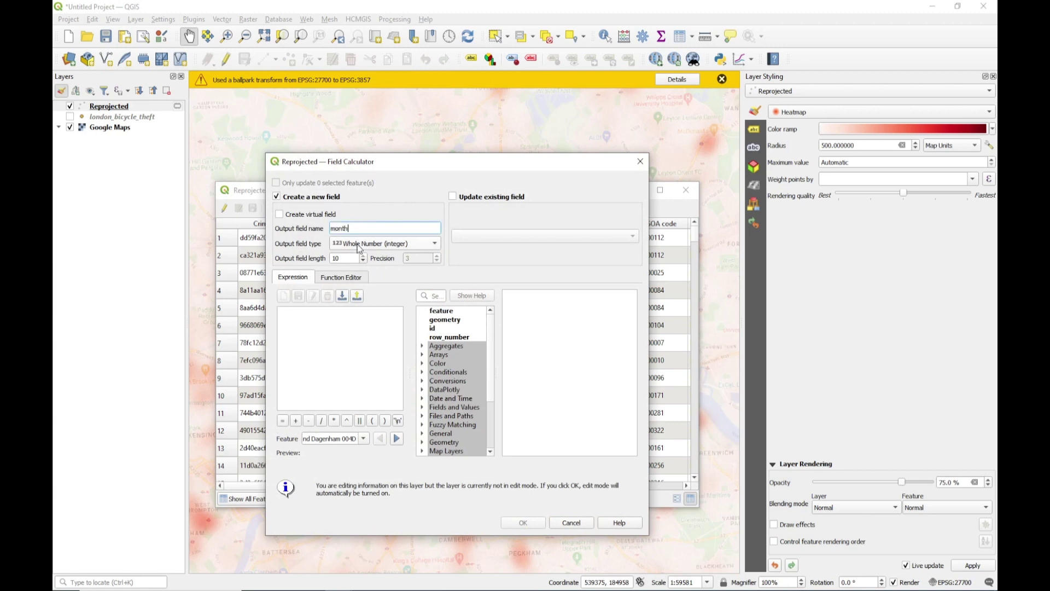
pyautogui.click(358, 248)
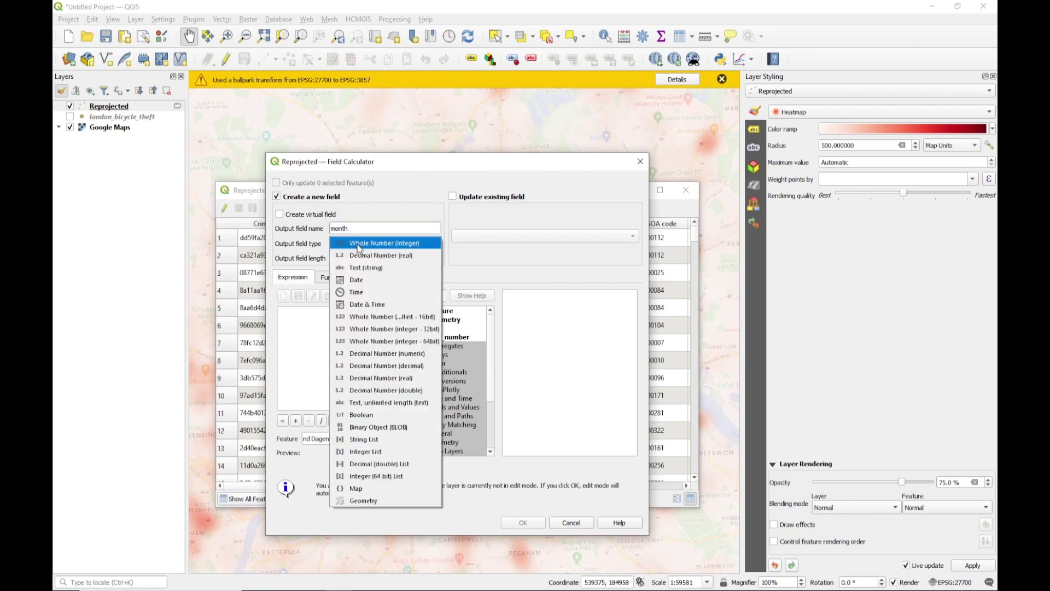
pyautogui.click(362, 268)
# Step: Enter the expression substr("Month",6,2) and run the calculation to fill the month field
pyautogui.click(339, 320)
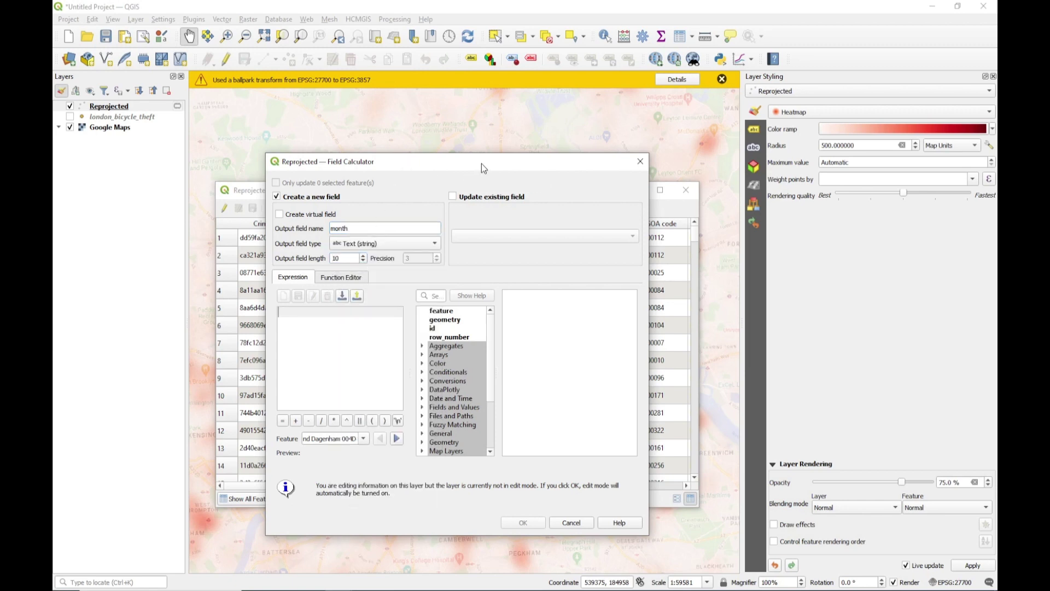
pyautogui.moveTo(492, 168); pyautogui.dragTo(697, 161)
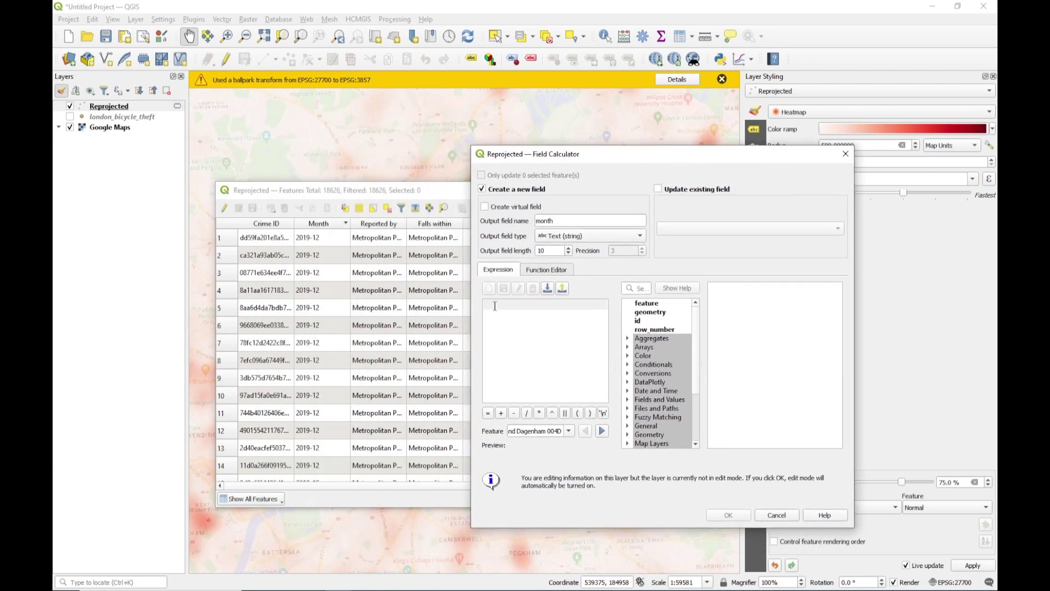
pyautogui.write('subs')
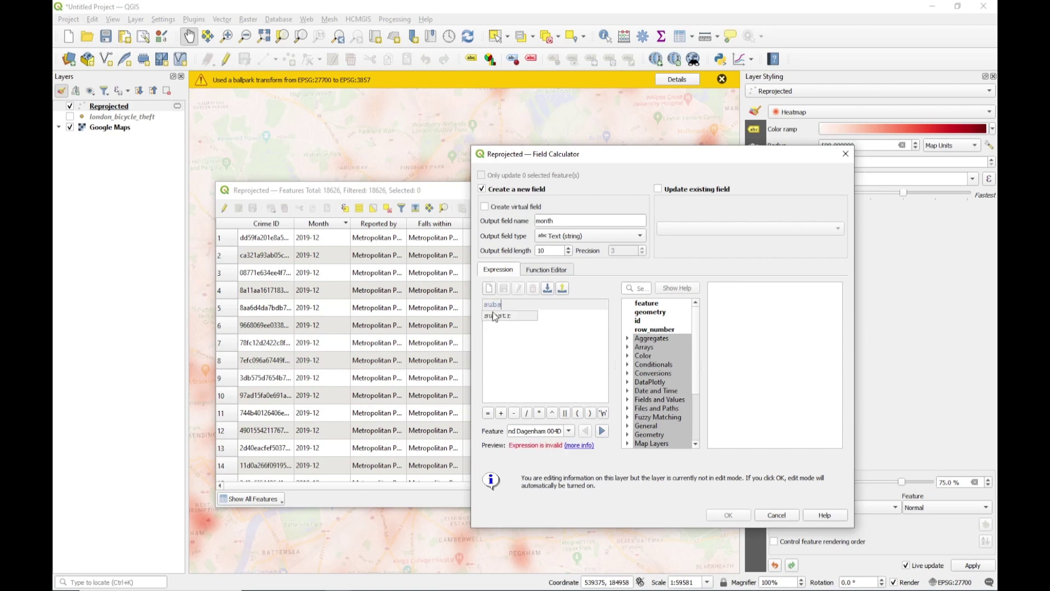
pyautogui.doubleClick(497, 315)
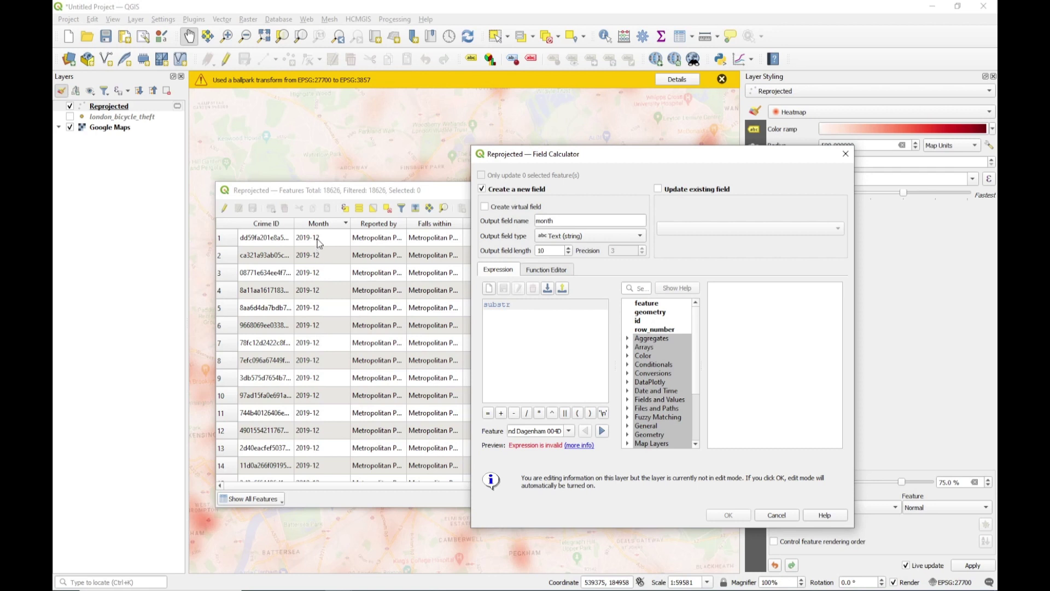
pyautogui.doubleClick(635, 400)
pyautogui.scroll(-1, 644, 402)
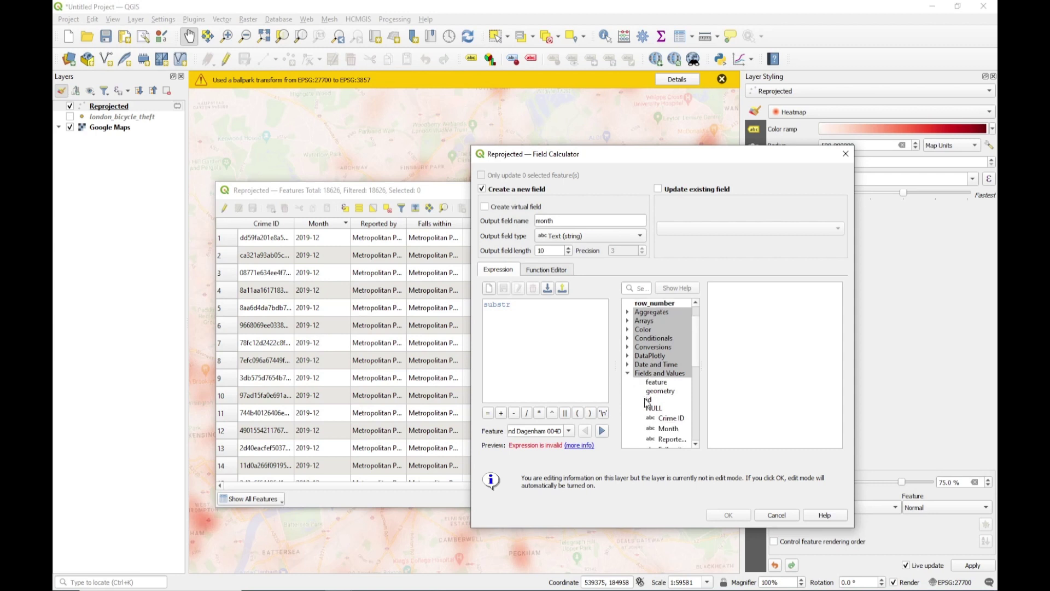
pyautogui.scroll(-1, 646, 402)
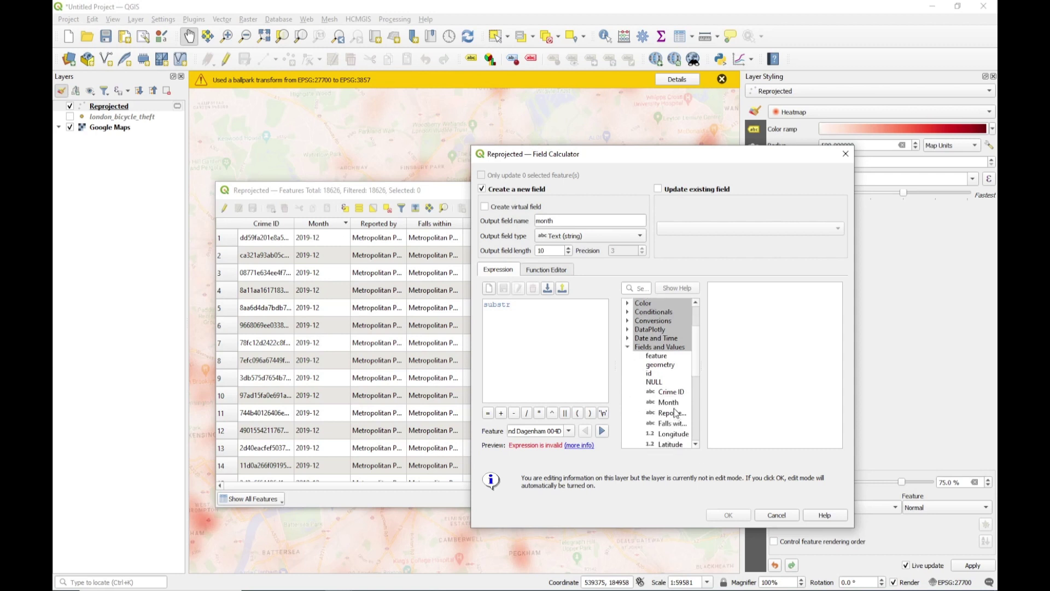
pyautogui.doubleClick(671, 403)
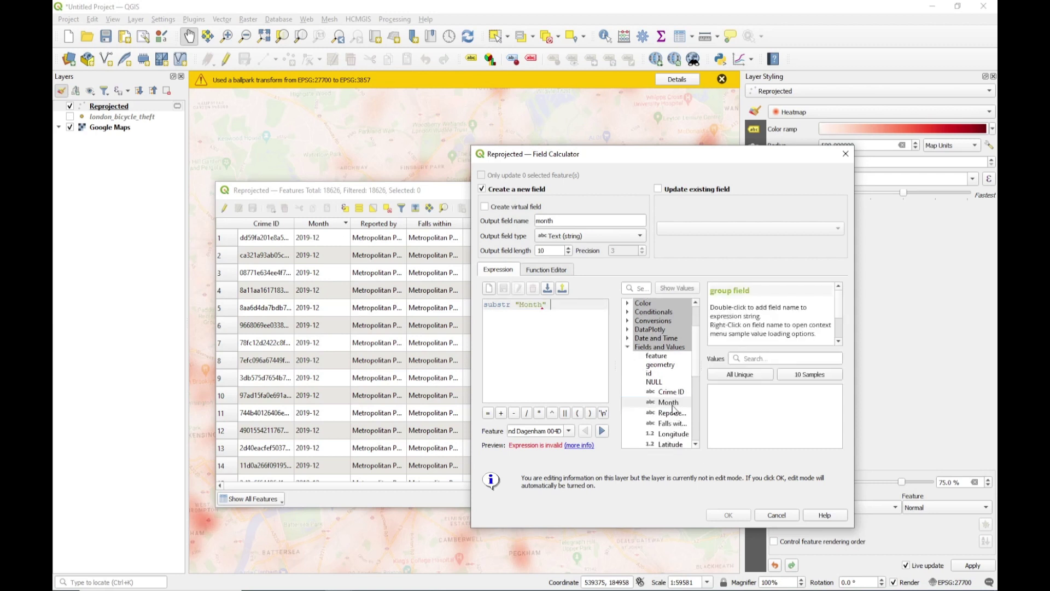
pyautogui.click(515, 305)
pyautogui.write('("Month" ,6,2)')
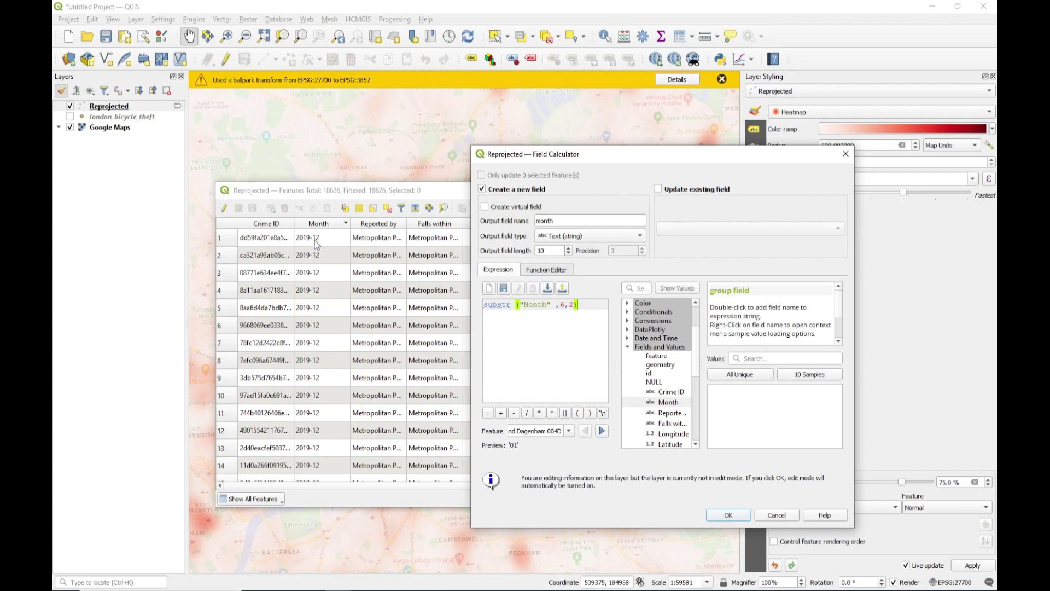
pyautogui.click(735, 516)
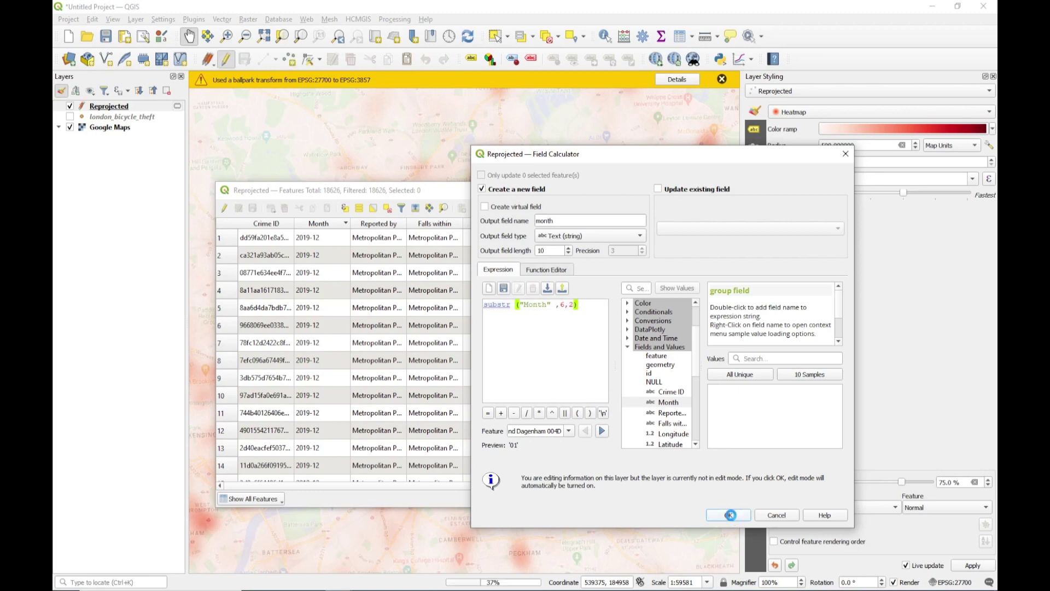
pyautogui.moveTo(438, 484); pyautogui.dragTo(628, 497)
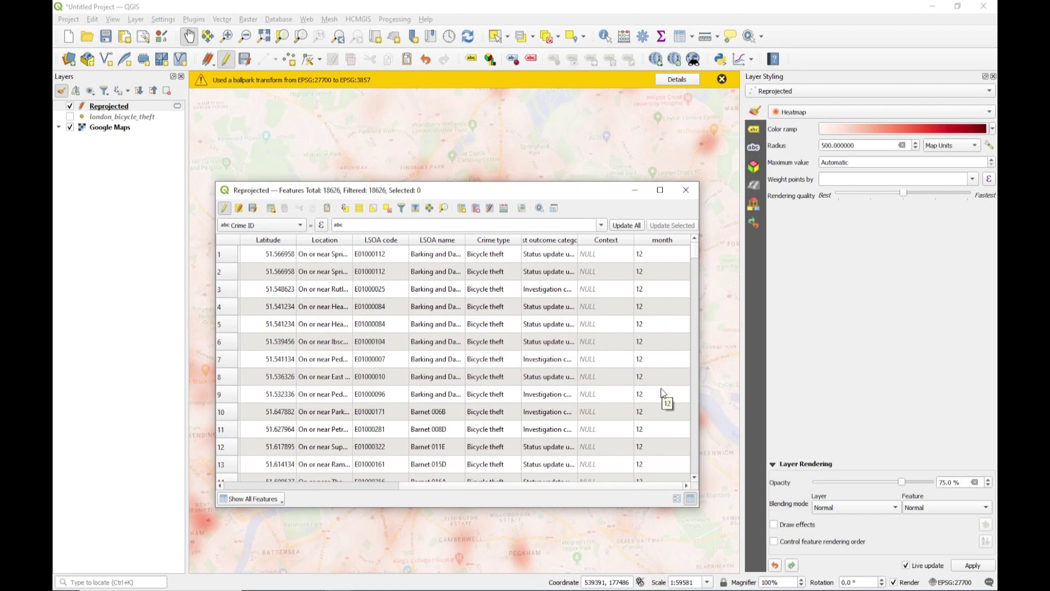
pyautogui.scroll(-20, 661, 391)
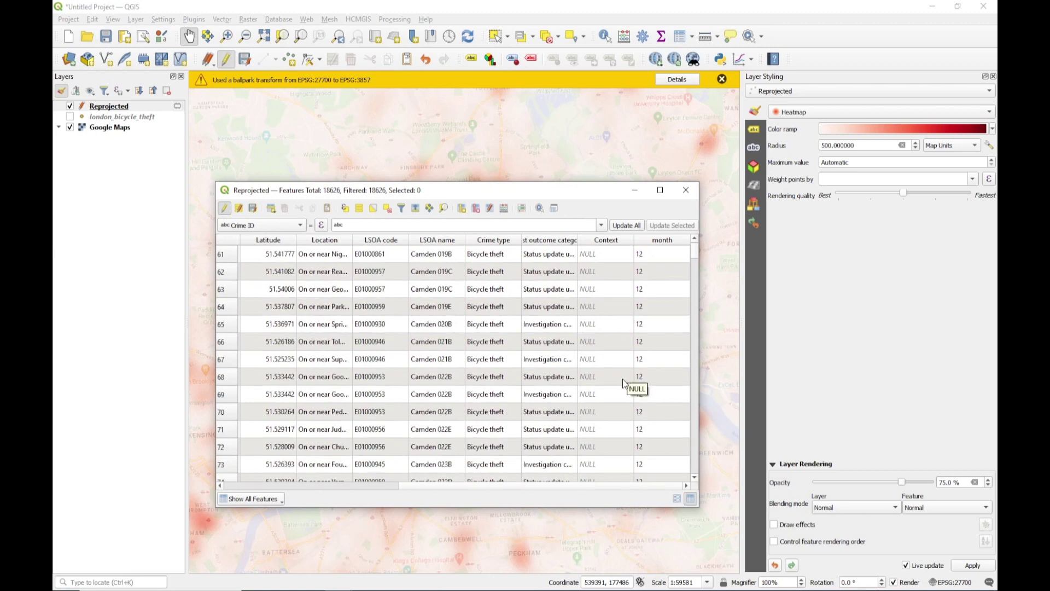
# Step: In the field calculator, define a new field named 'date' with the Date type
pyautogui.click(502, 208)
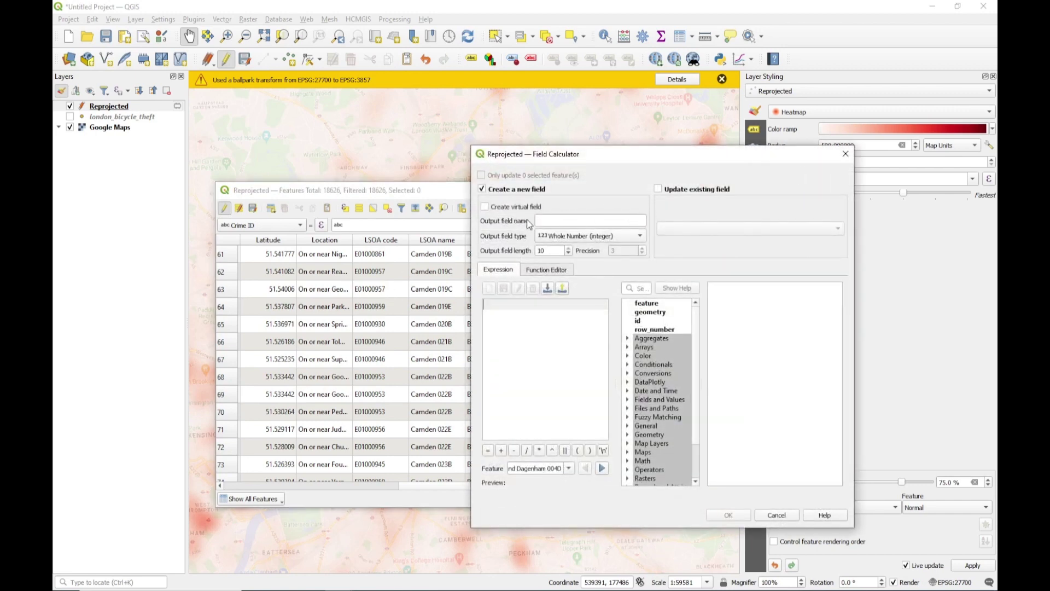
pyautogui.click(567, 221)
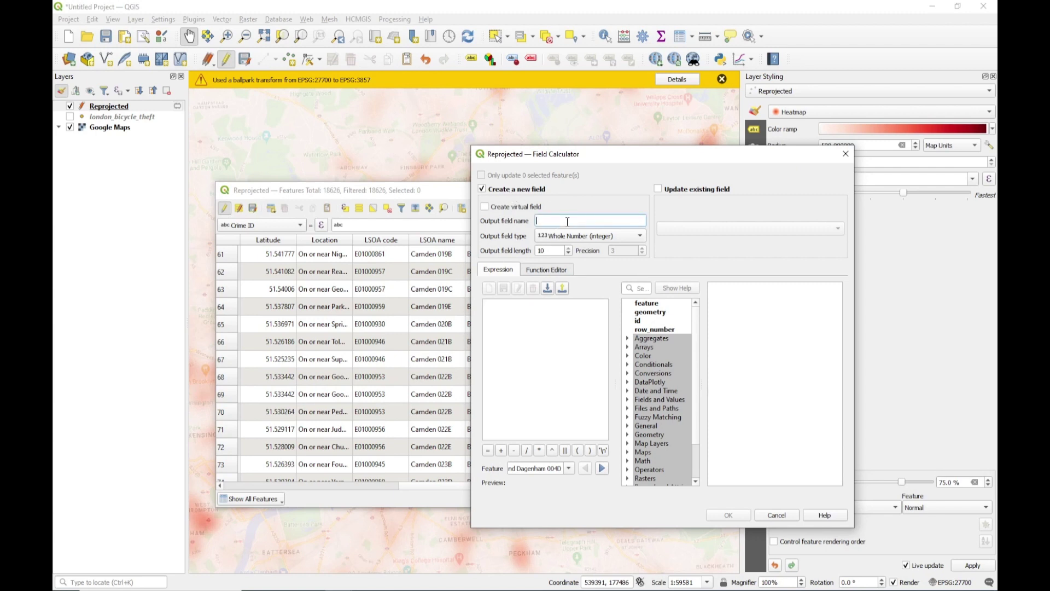
pyautogui.write('date')
pyautogui.click(579, 235)
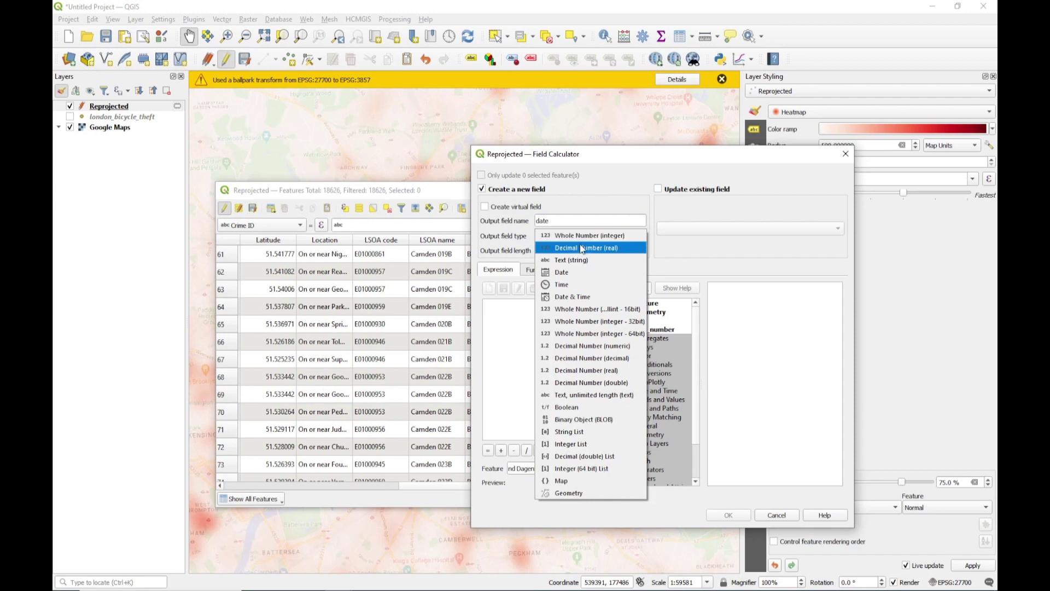
pyautogui.click(577, 271)
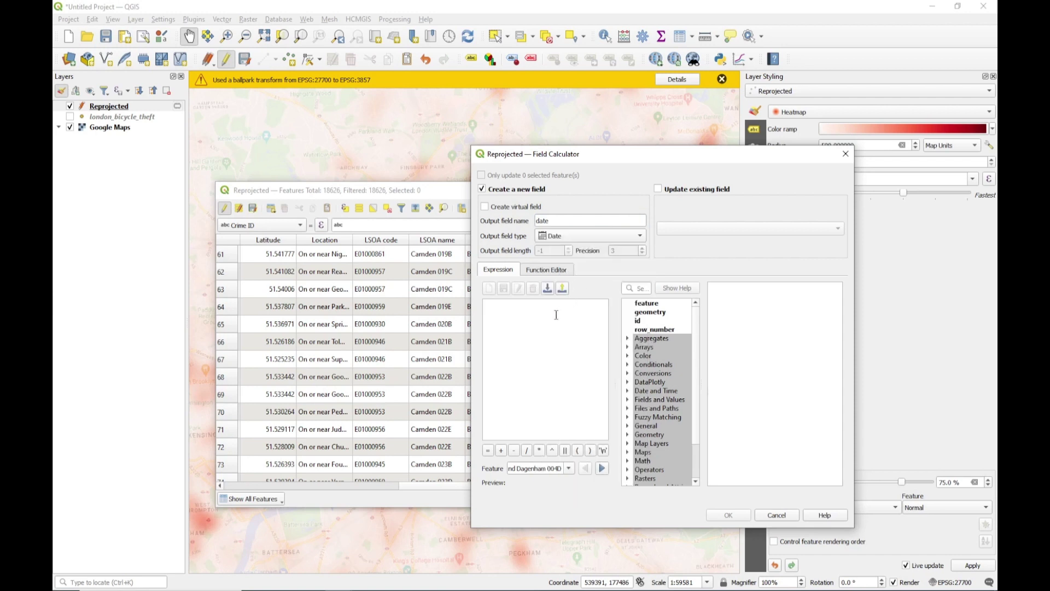
pyautogui.moveTo(595, 156); pyautogui.dragTo(755, 204)
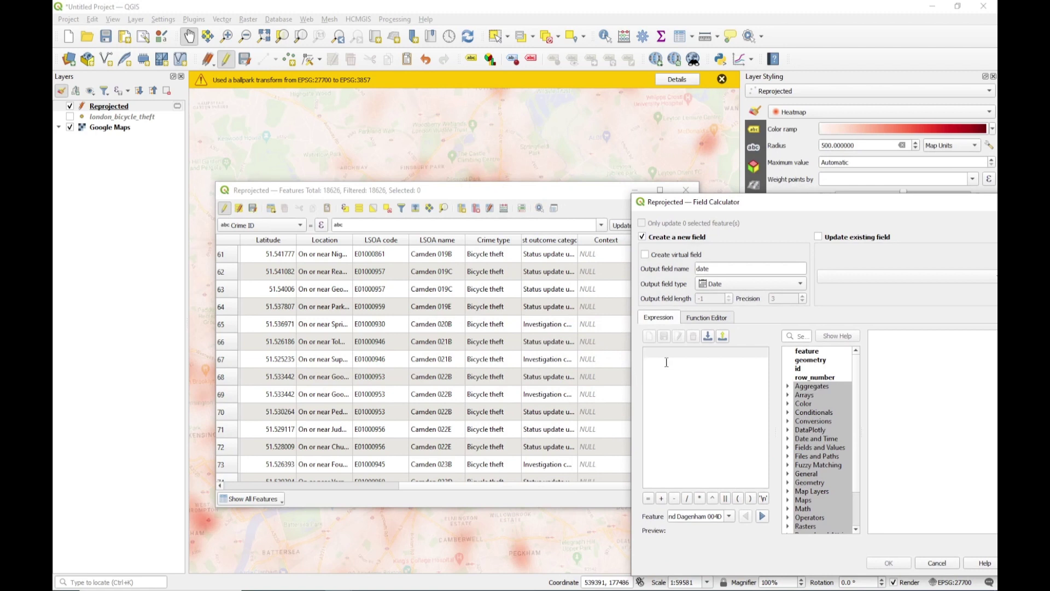
# Step: Write the expression make_date(2019, "month", 15), inserting the month field from Fields and Values
pyautogui.write('make')
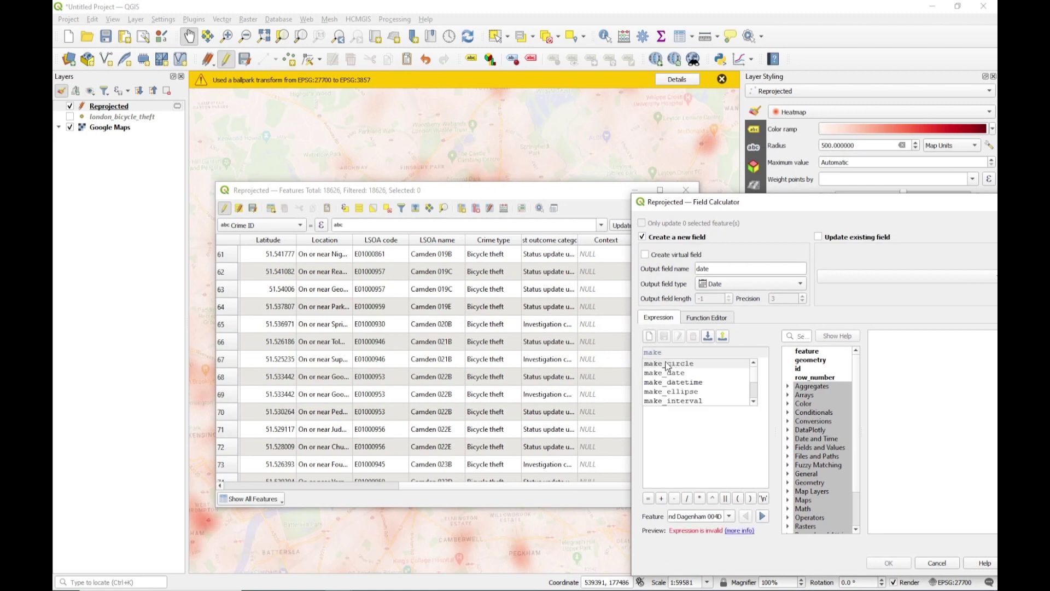
pyautogui.write('_dat')
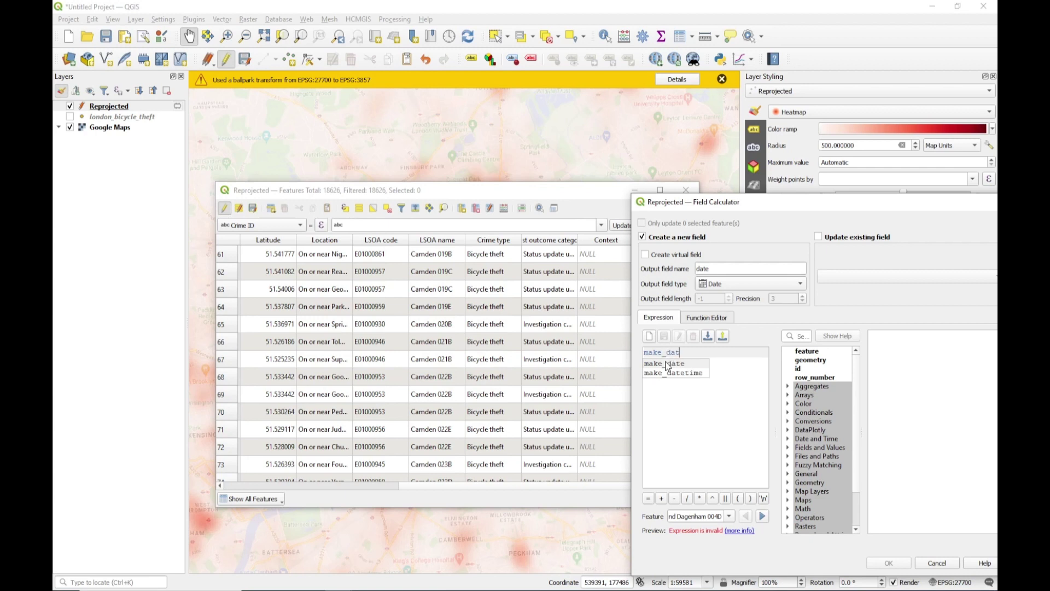
pyautogui.click(667, 364)
pyautogui.write('(')
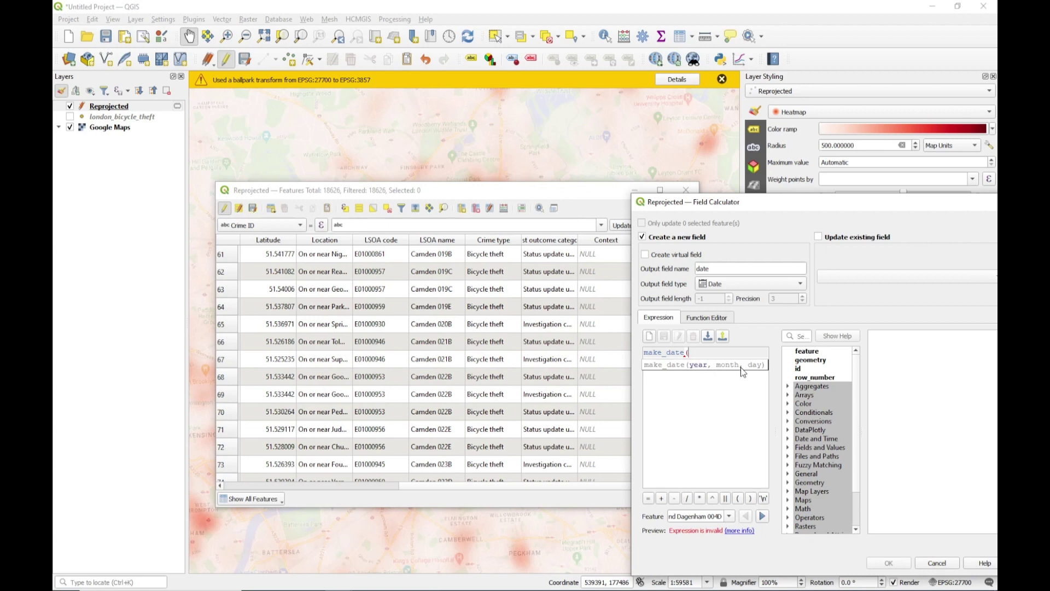
pyautogui.click(698, 353)
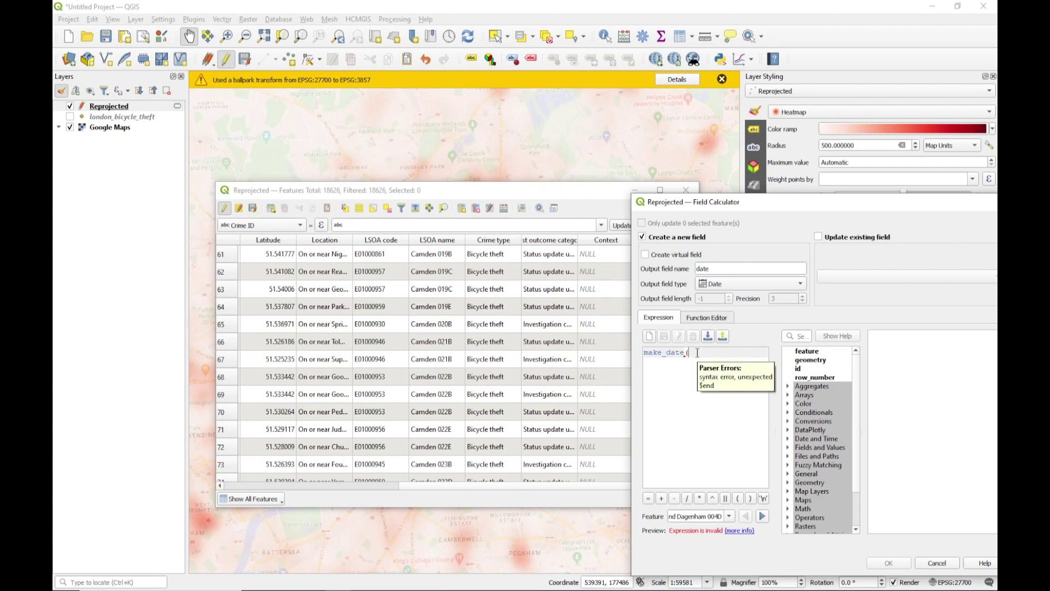
pyautogui.write('2019,')
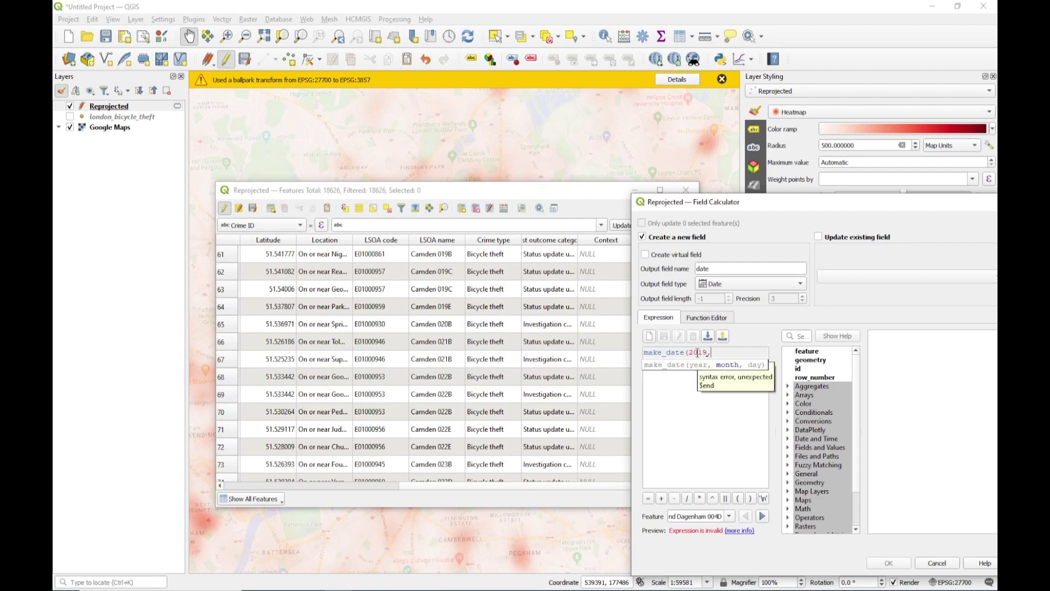
pyautogui.click(788, 447)
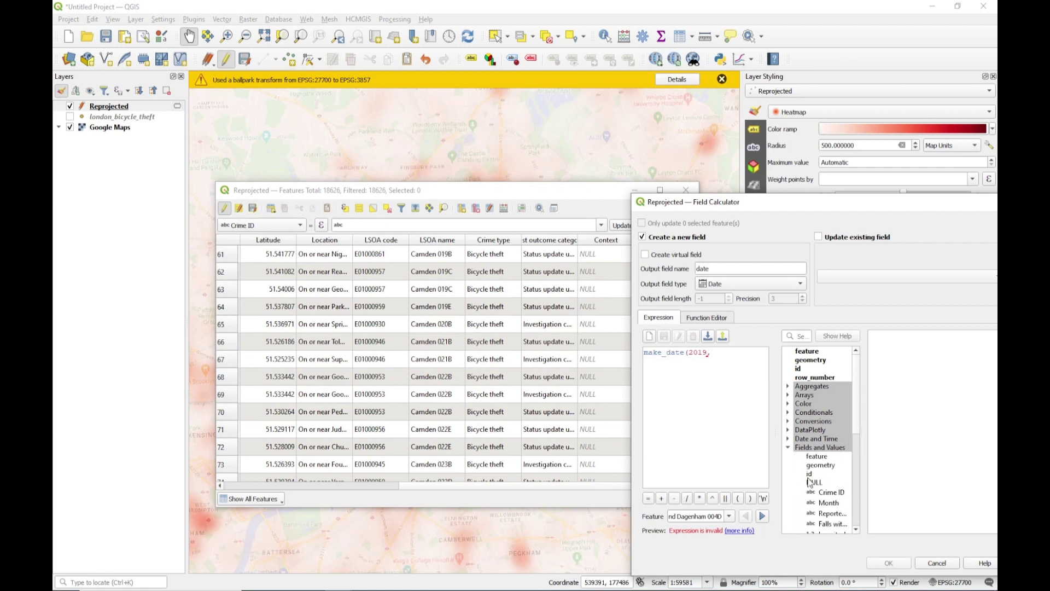
pyautogui.scroll(-4, 810, 483)
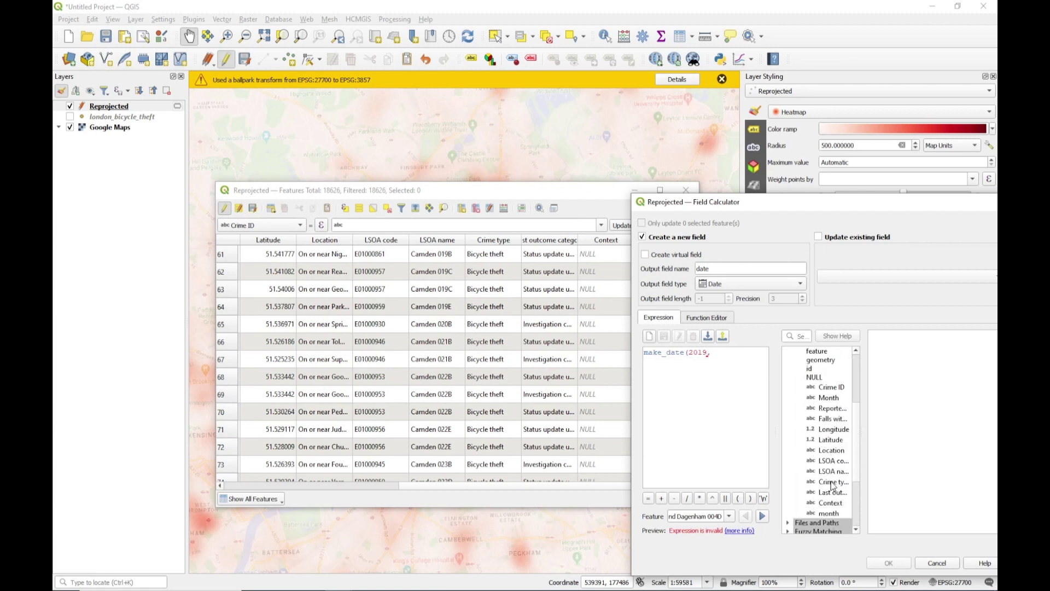
pyautogui.doubleClick(828, 513)
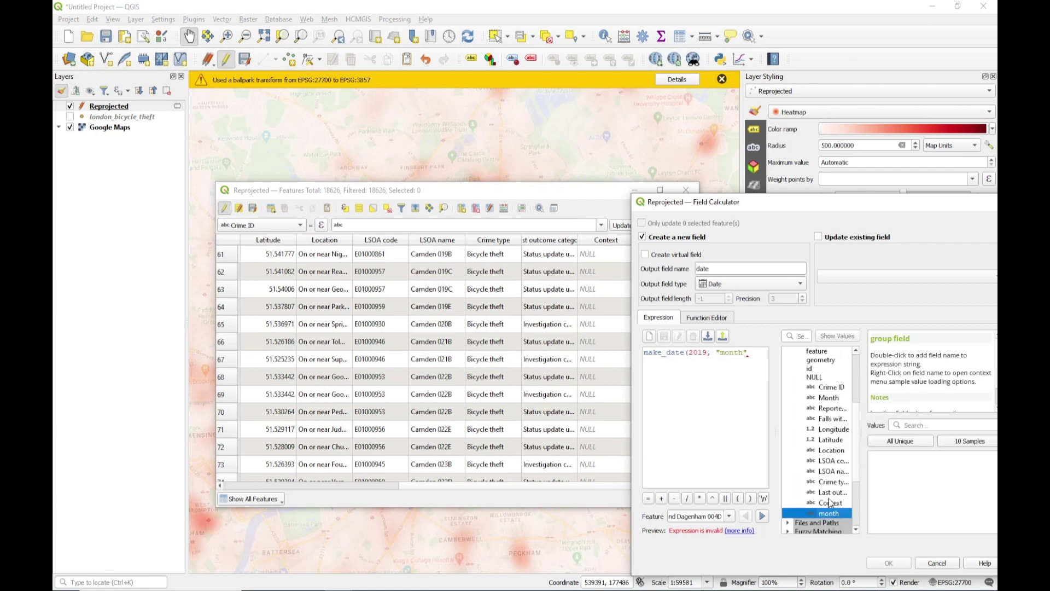
pyautogui.doubleClick(753, 350)
pyautogui.press('Right')
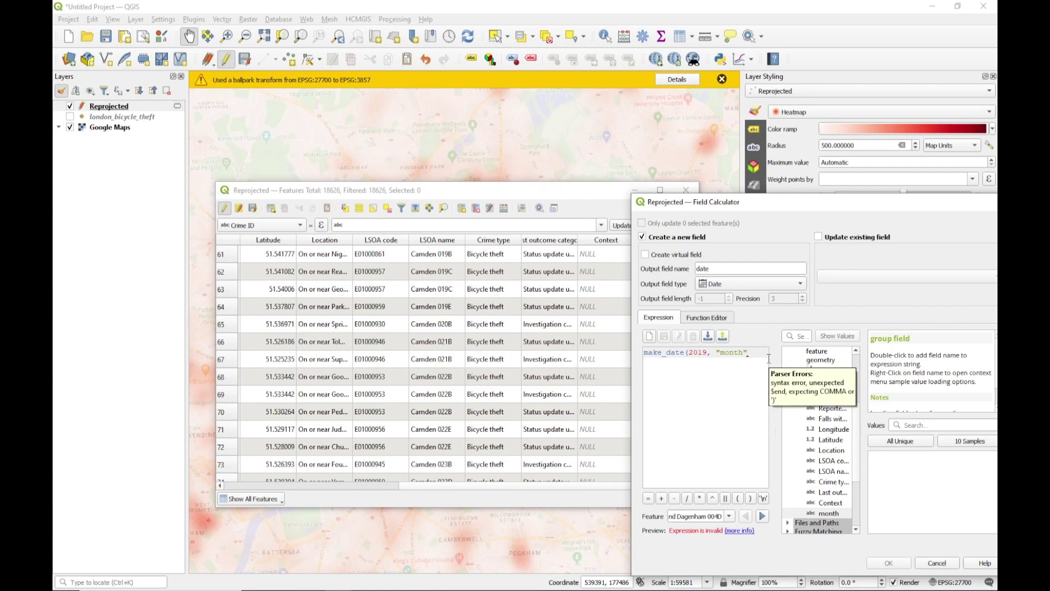
pyautogui.write(', 15')
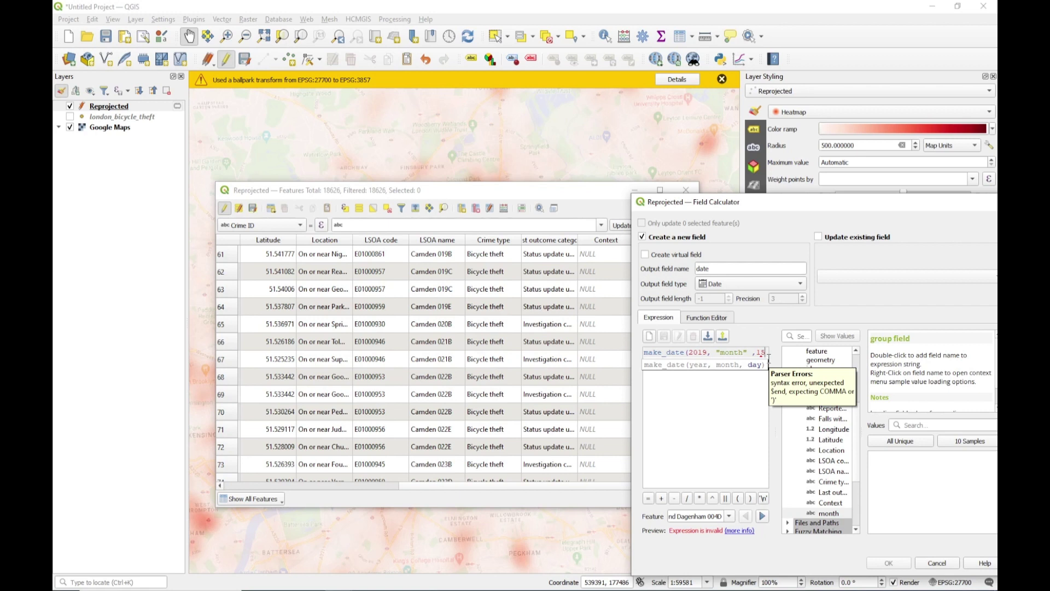
pyautogui.write(')')
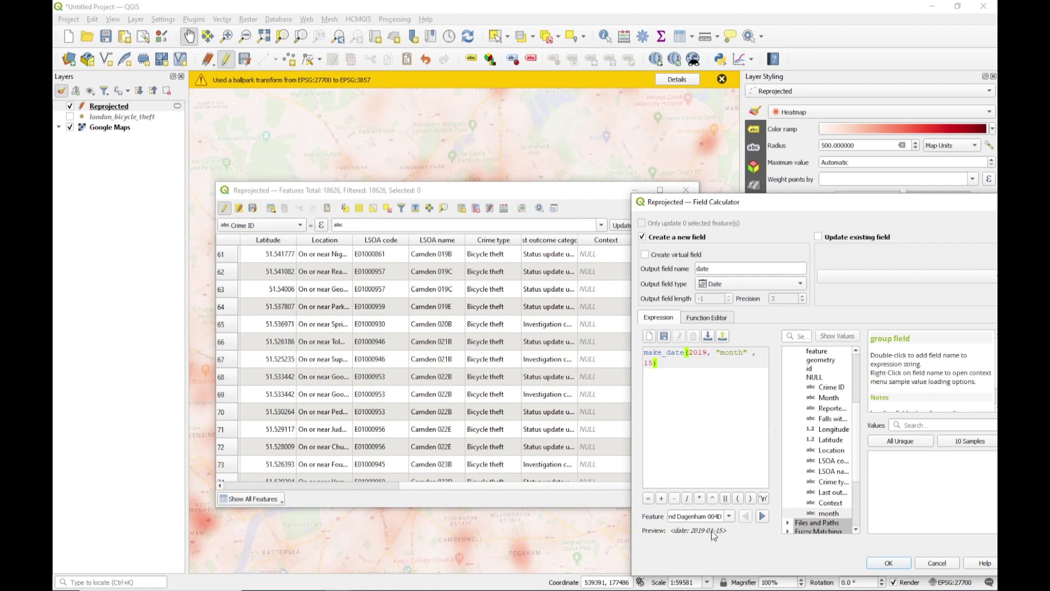
# Step: Create the date field, check its 15-12-2019 values, save the edits and close the table
pyautogui.click(885, 563)
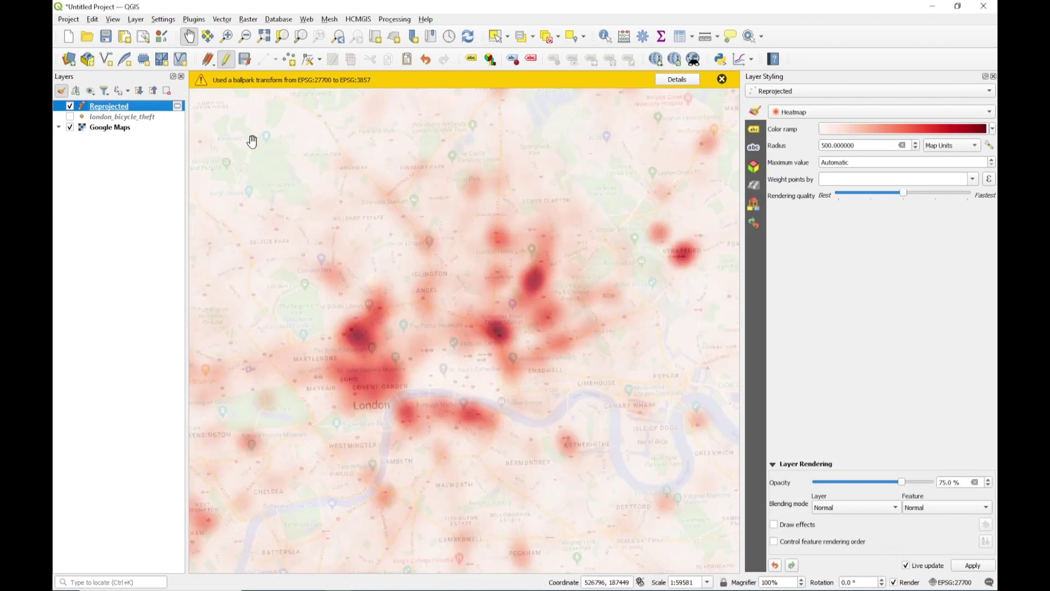
pyautogui.rightClick(93, 104)
pyautogui.press('Escape')
pyautogui.press('F6')
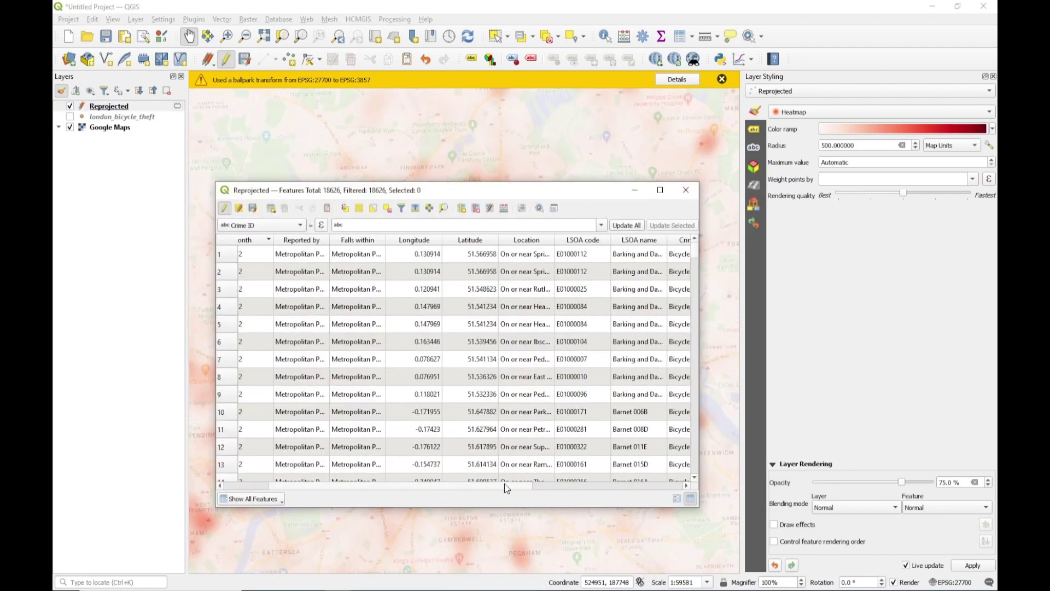
pyautogui.moveTo(517, 482); pyautogui.dragTo(655, 483)
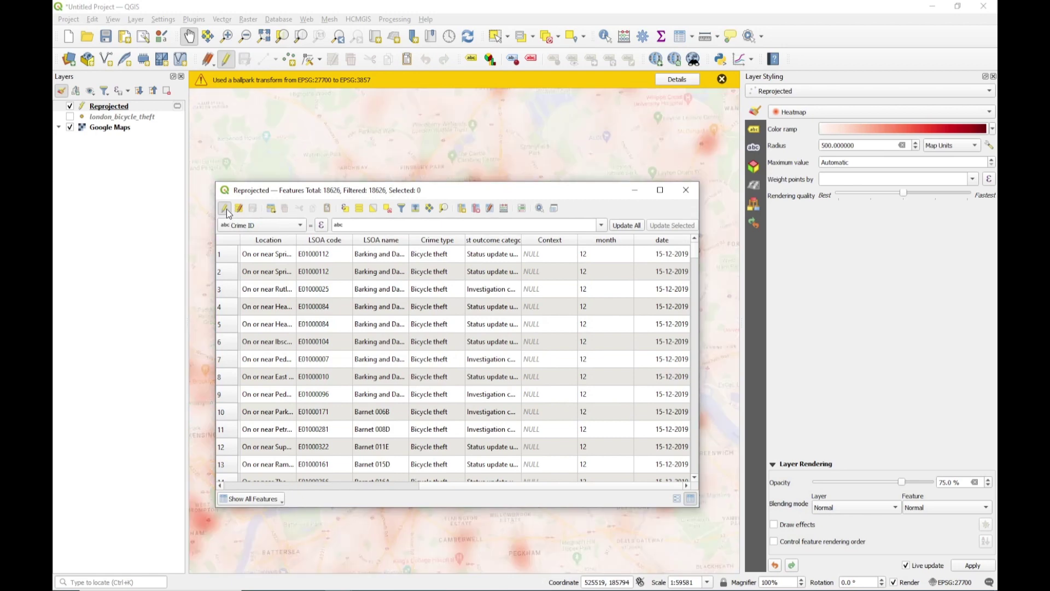
pyautogui.click(226, 209)
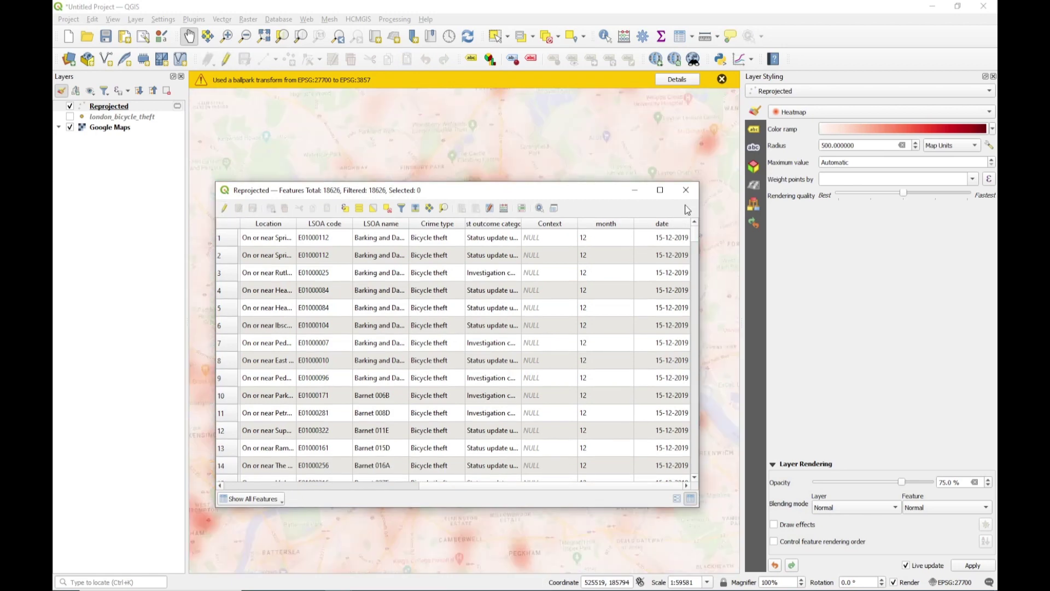
pyautogui.click(686, 190)
pyautogui.hotkey('ctrl', 'l')
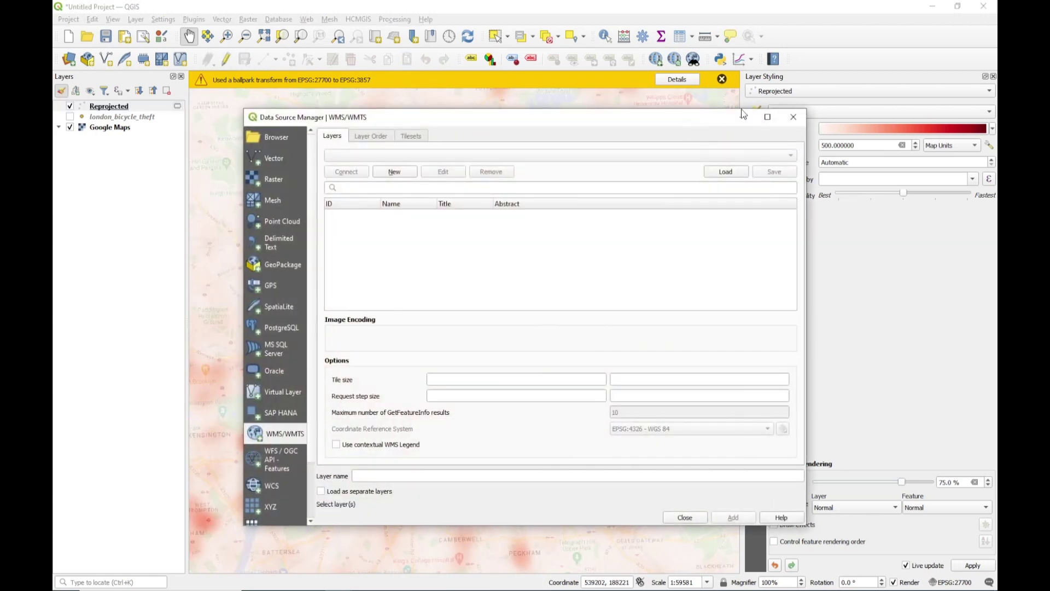
# Step: In Reprojected's Temporal properties, enable Dynamic Temporal Control as Single Field Date/Time using 'date'
pyautogui.click(797, 117)
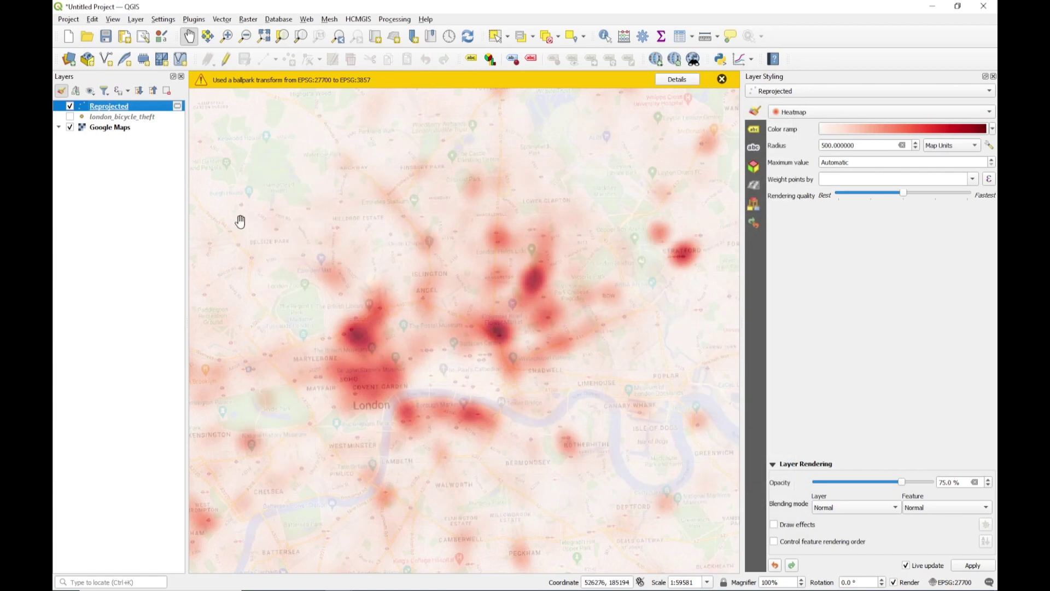
pyautogui.click(993, 77)
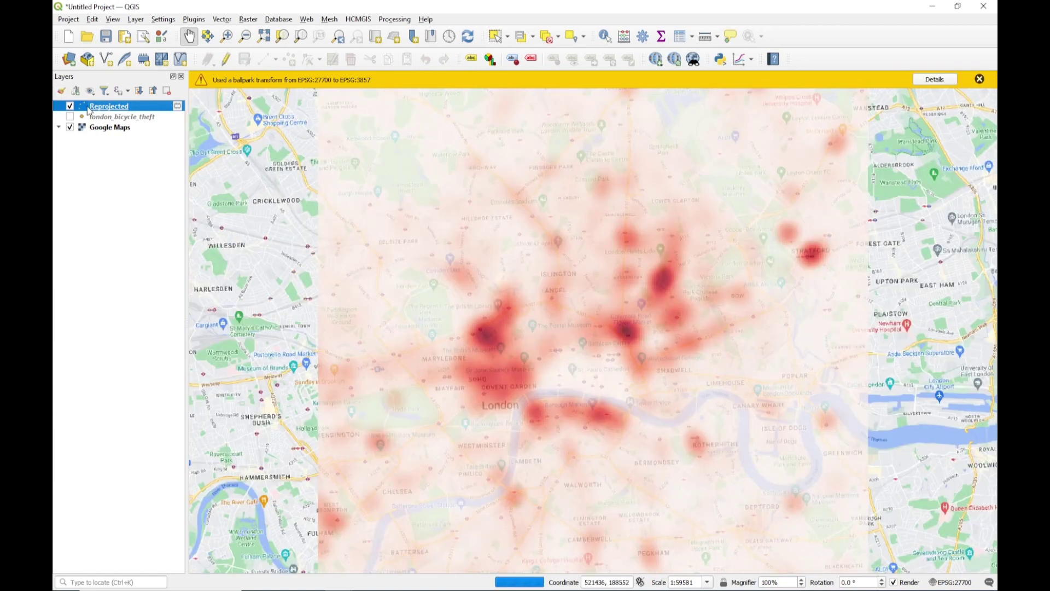
pyautogui.rightClick(114, 110)
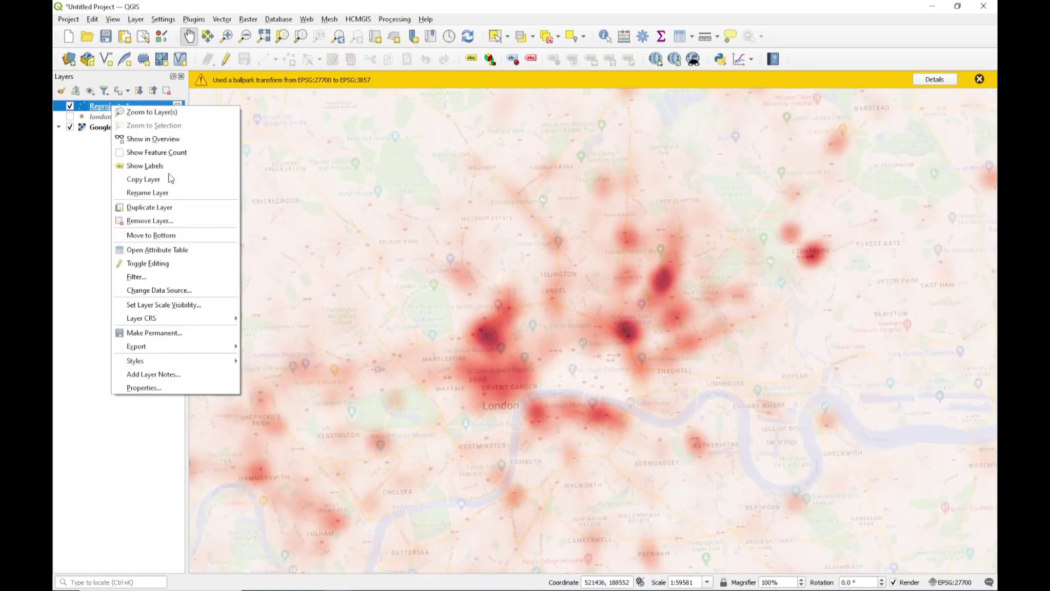
pyautogui.click(143, 387)
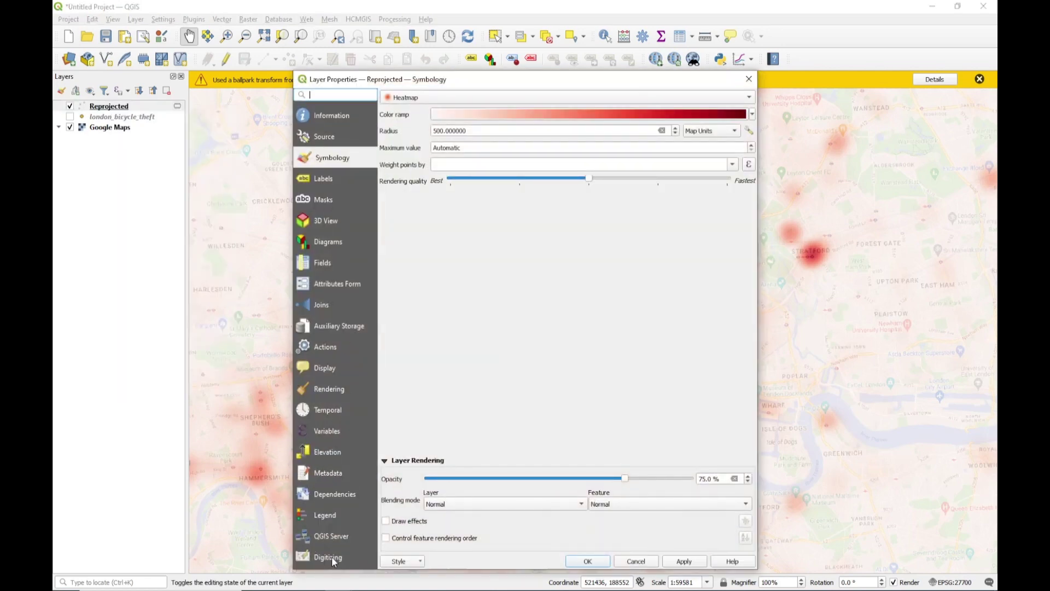
pyautogui.click(331, 414)
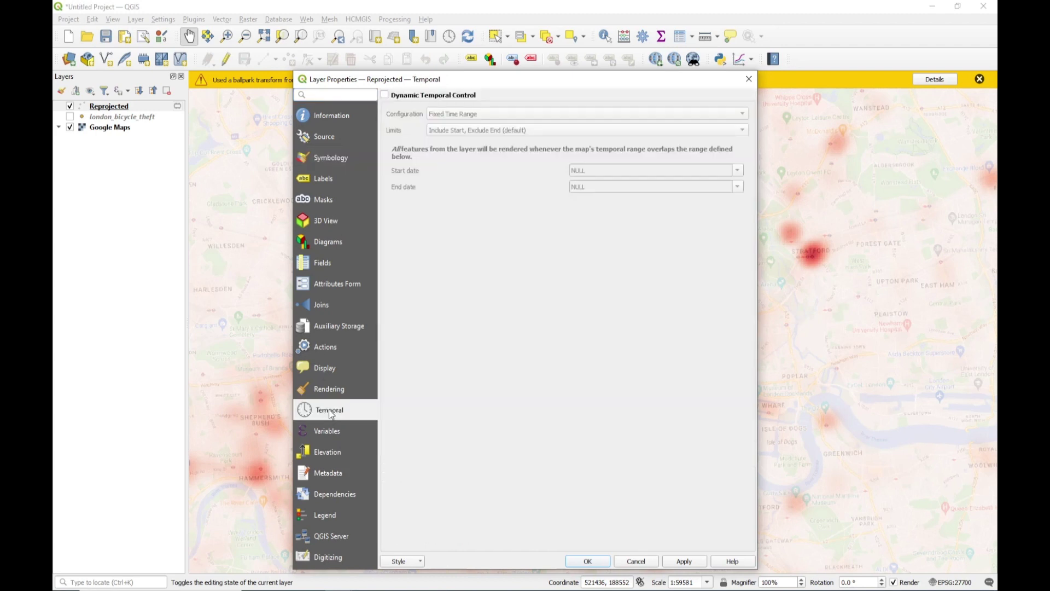
pyautogui.click(388, 98)
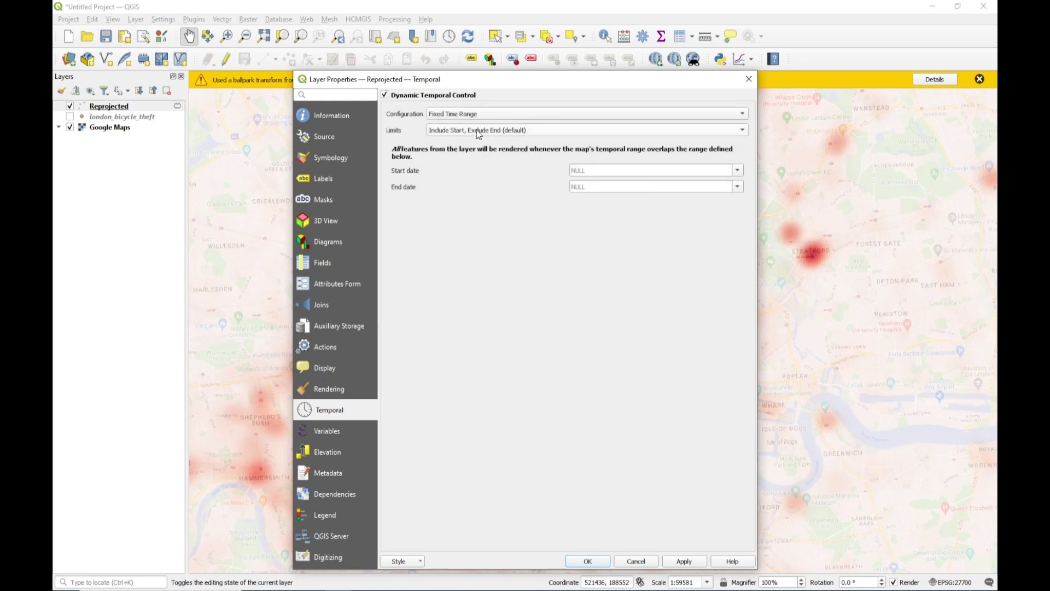
pyautogui.click(495, 115)
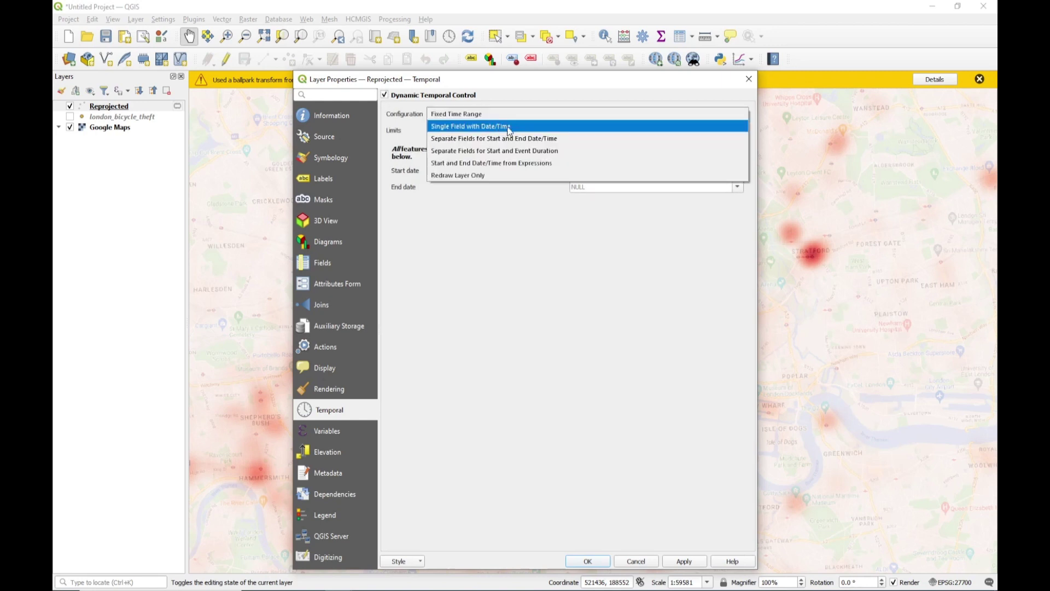
pyautogui.click(509, 127)
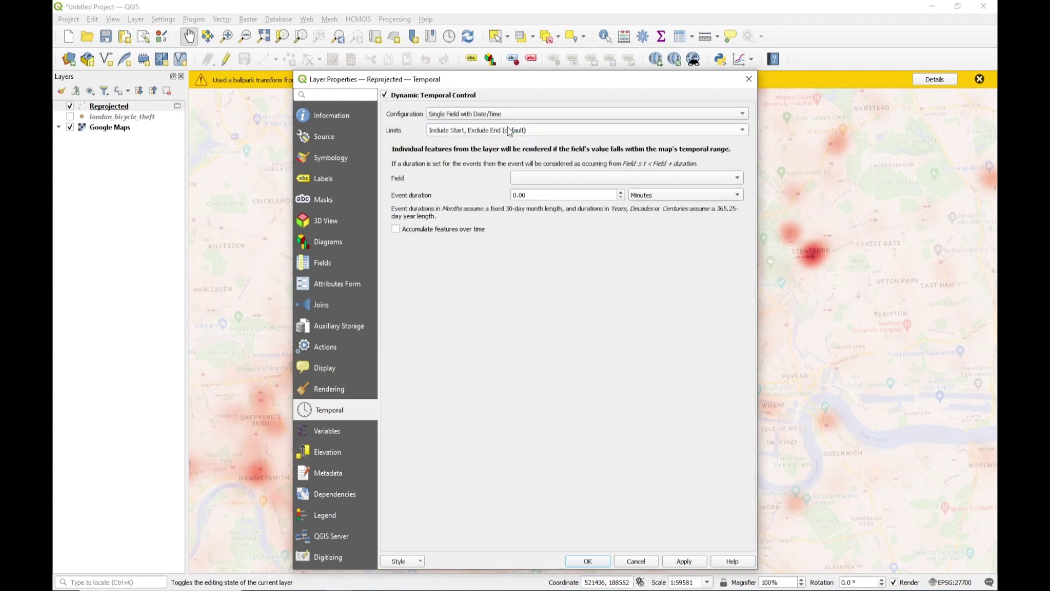
pyautogui.click(537, 176)
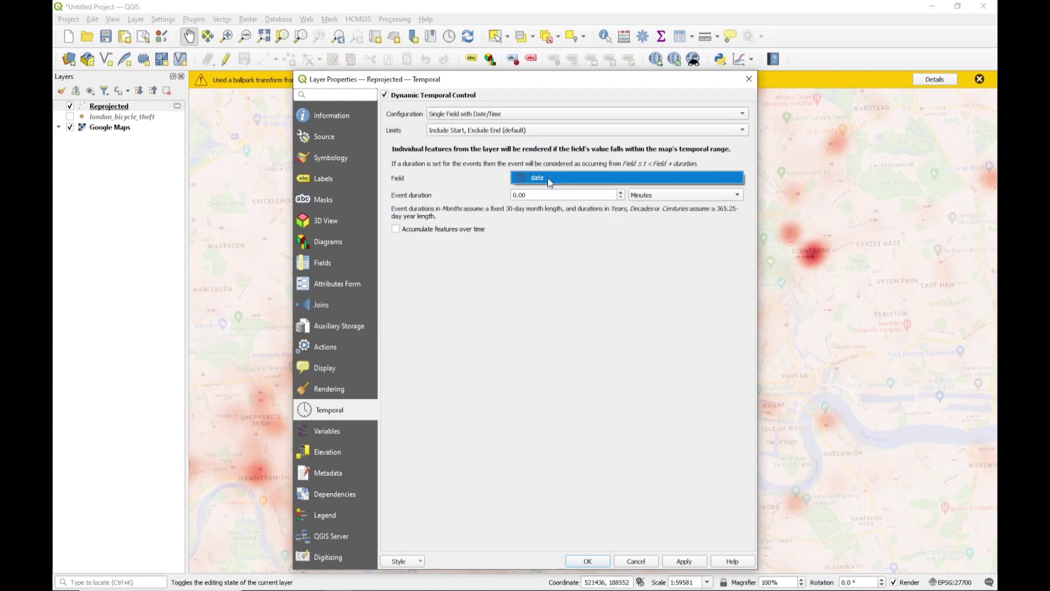
pyautogui.click(550, 181)
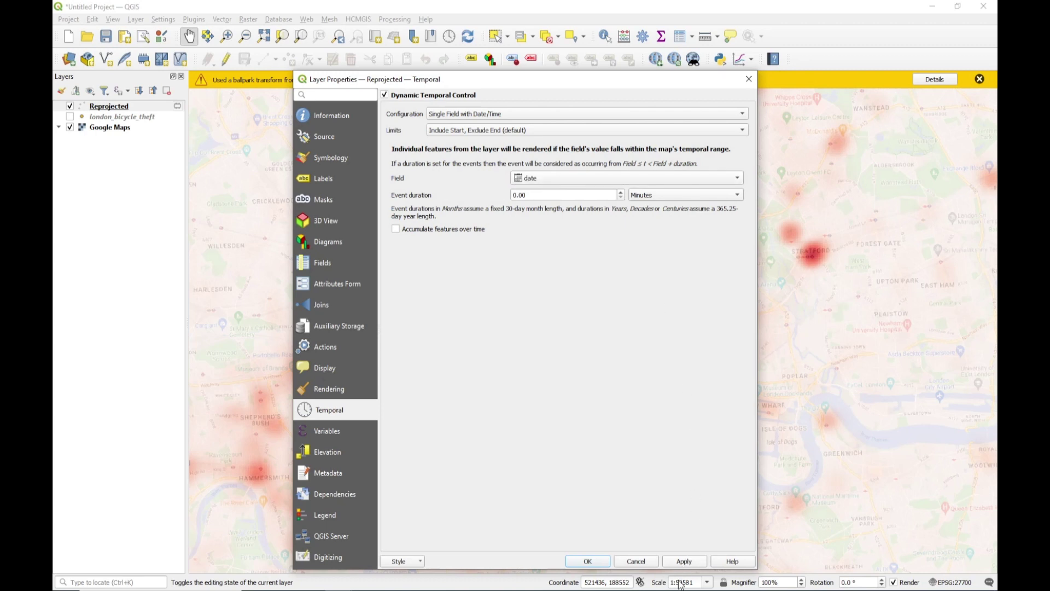
pyautogui.click(684, 561)
pyautogui.click(587, 561)
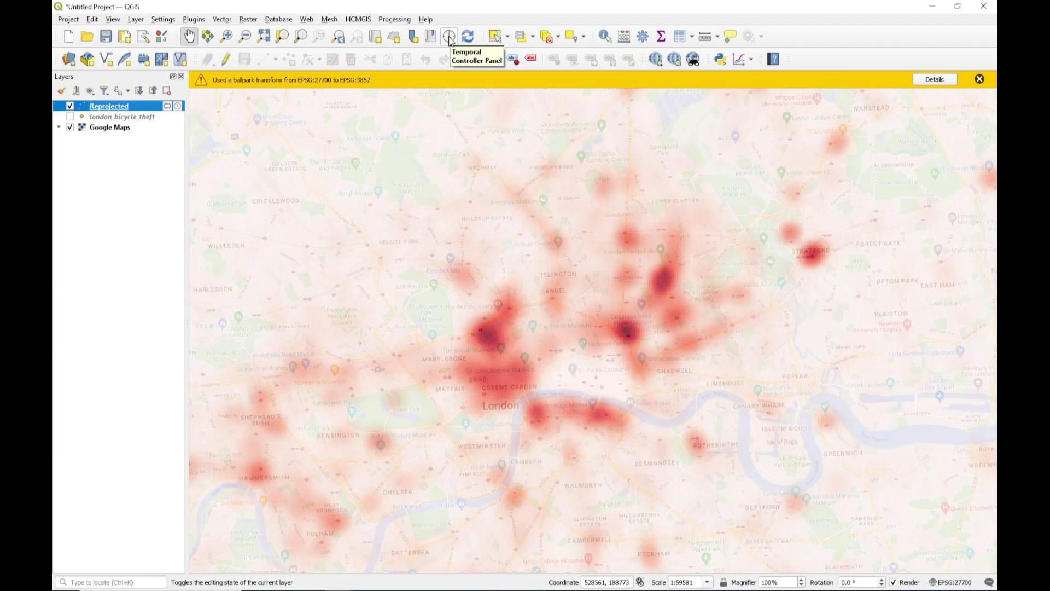
# Step: Set the animated temporal range to 2019-01-01 through 2019-12-30 with 1-month steps
pyautogui.click(450, 37)
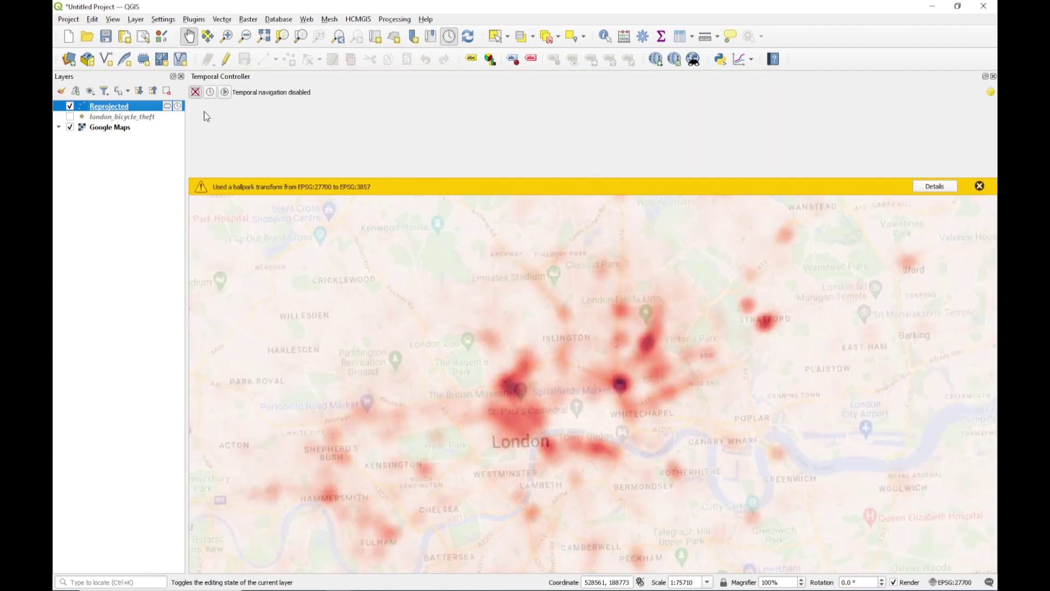
pyautogui.click(224, 92)
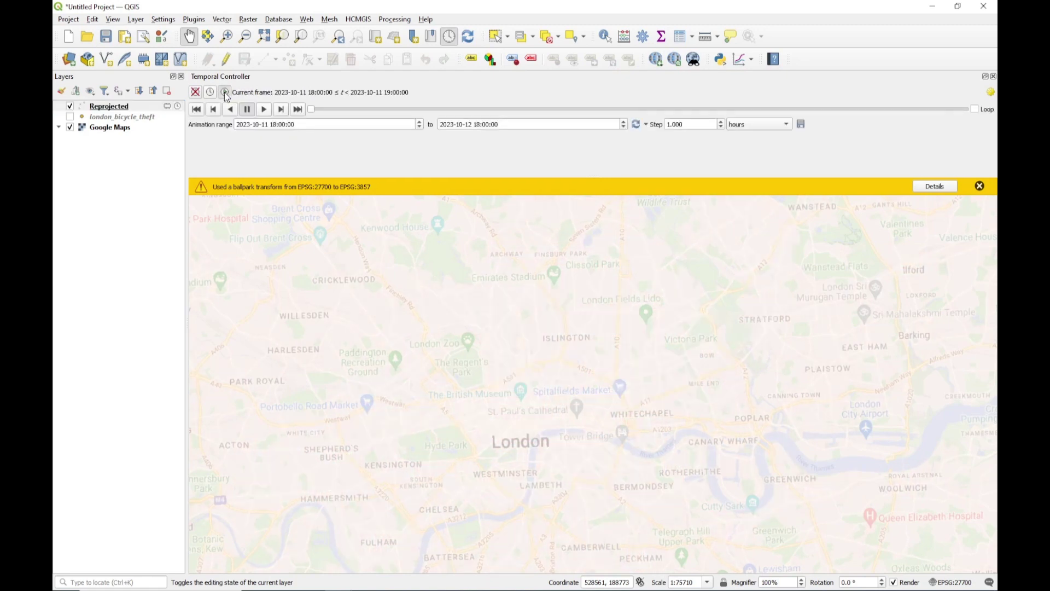
pyautogui.click(251, 124)
pyautogui.press('BackSpace')
pyautogui.press('BackSpace')
pyautogui.write('19')
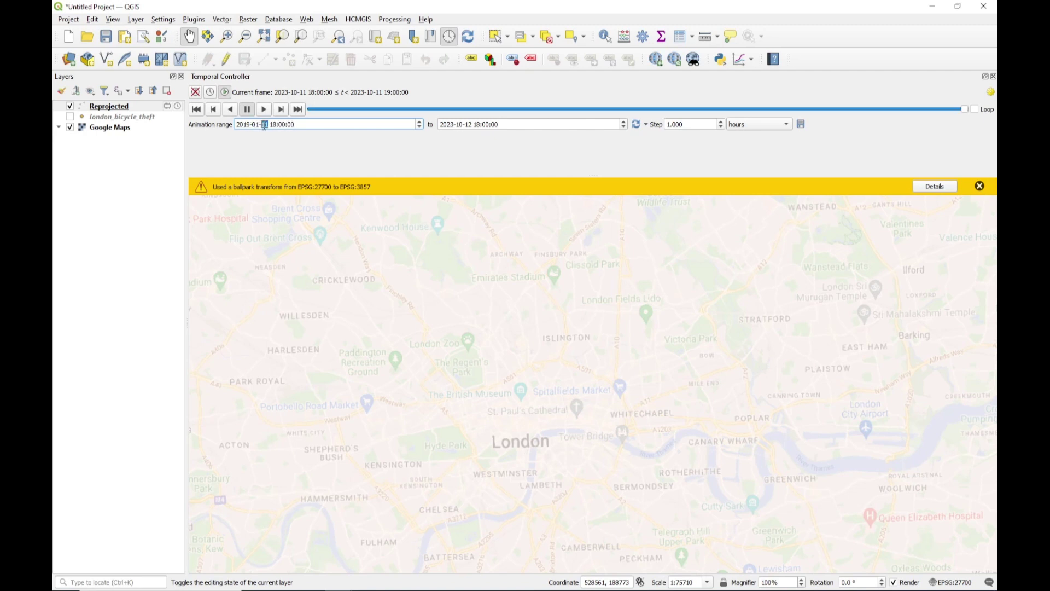
pyautogui.write('01')
pyautogui.click(454, 126)
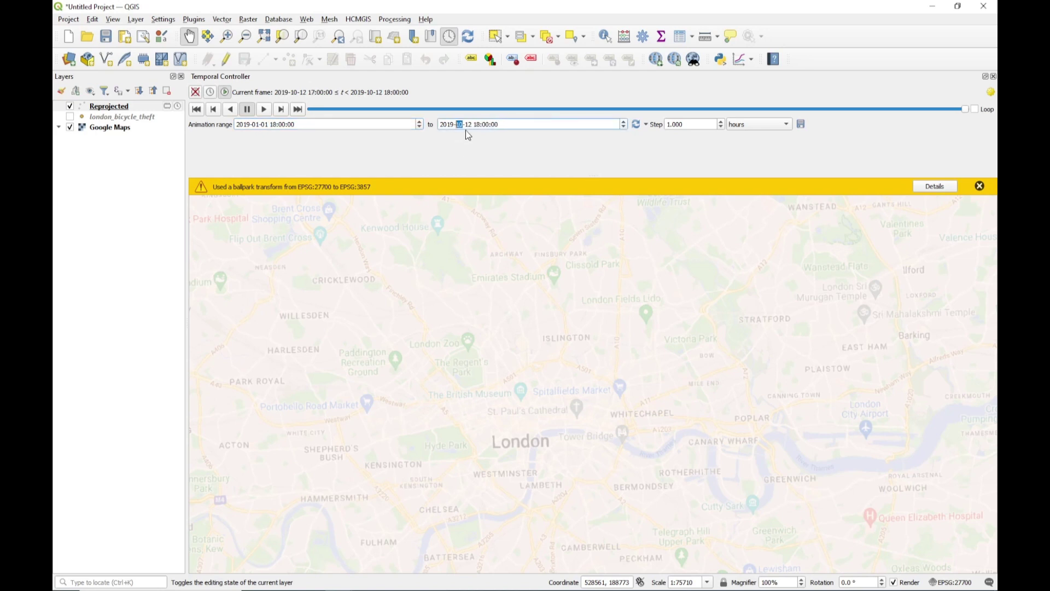
pyautogui.write('12-')
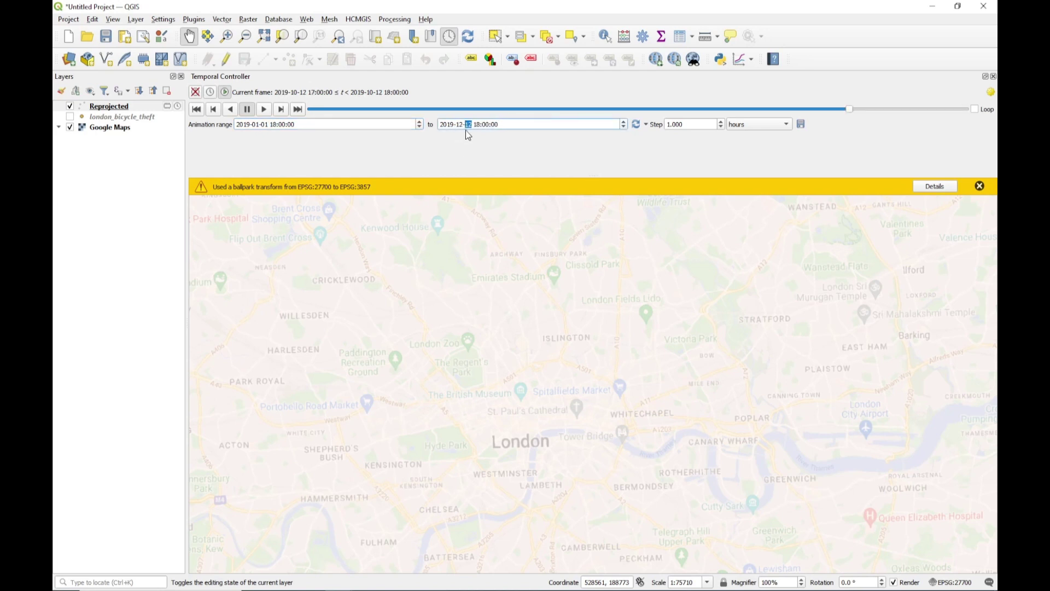
pyautogui.write('30')
pyautogui.click(744, 125)
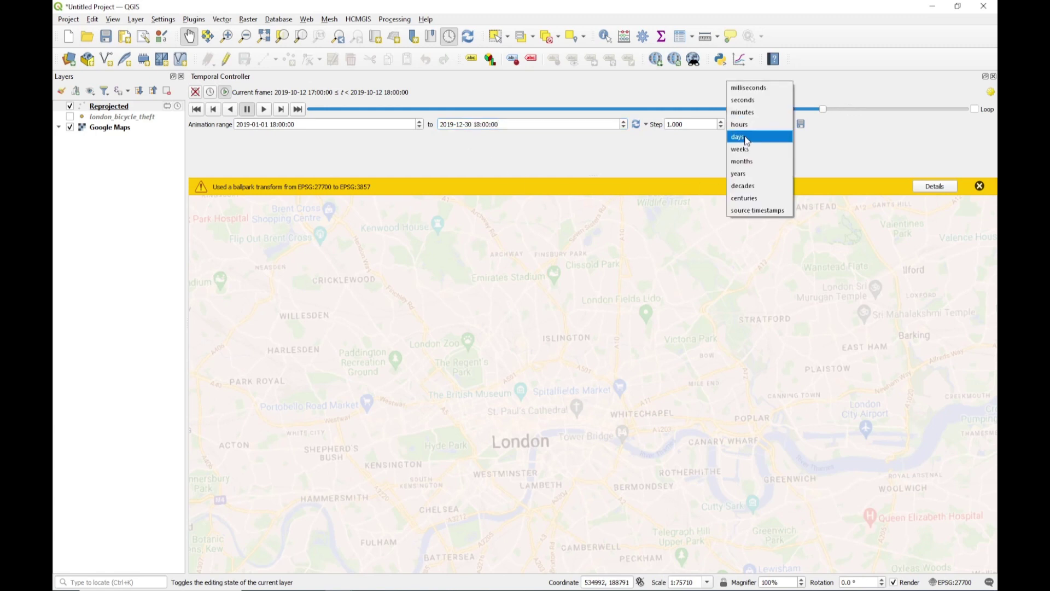
pyautogui.click(747, 161)
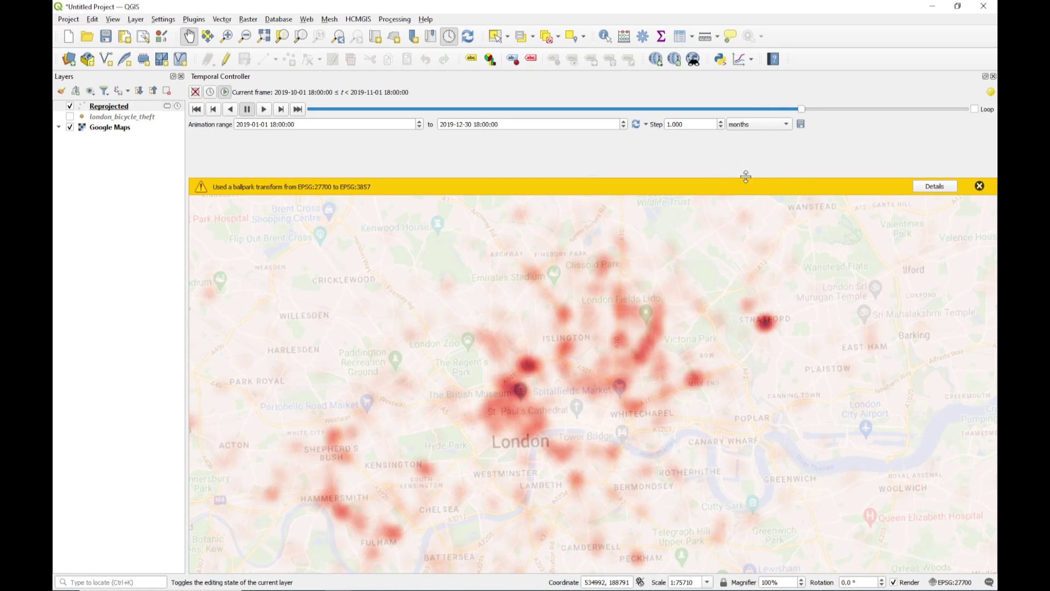
# Step: Dismiss the ballpark transform warning, zoom out over London, and play the monthly animation
pyautogui.click(979, 186)
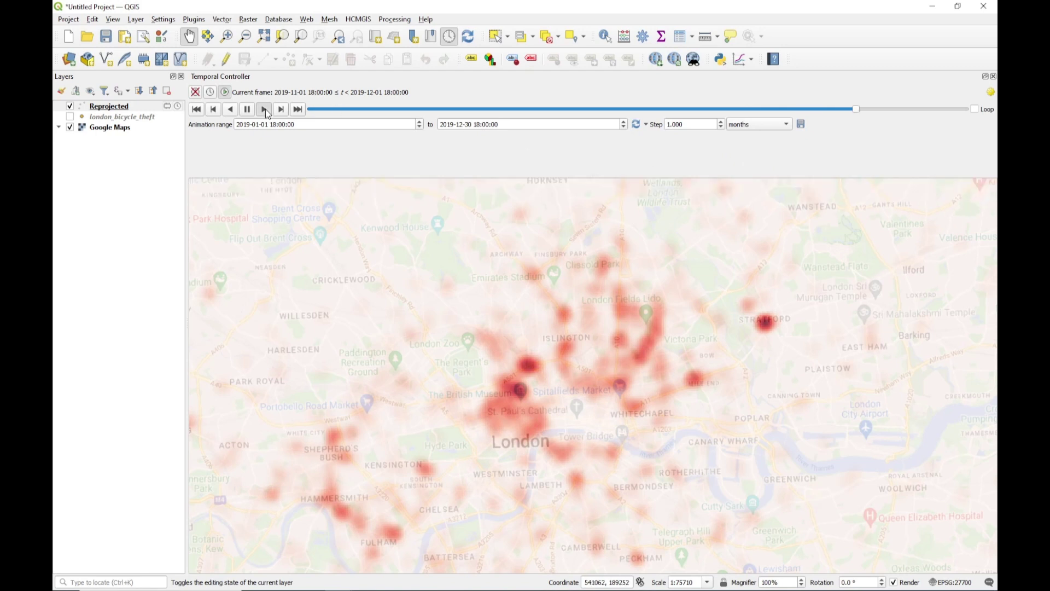
pyautogui.scroll(-1, 618, 386)
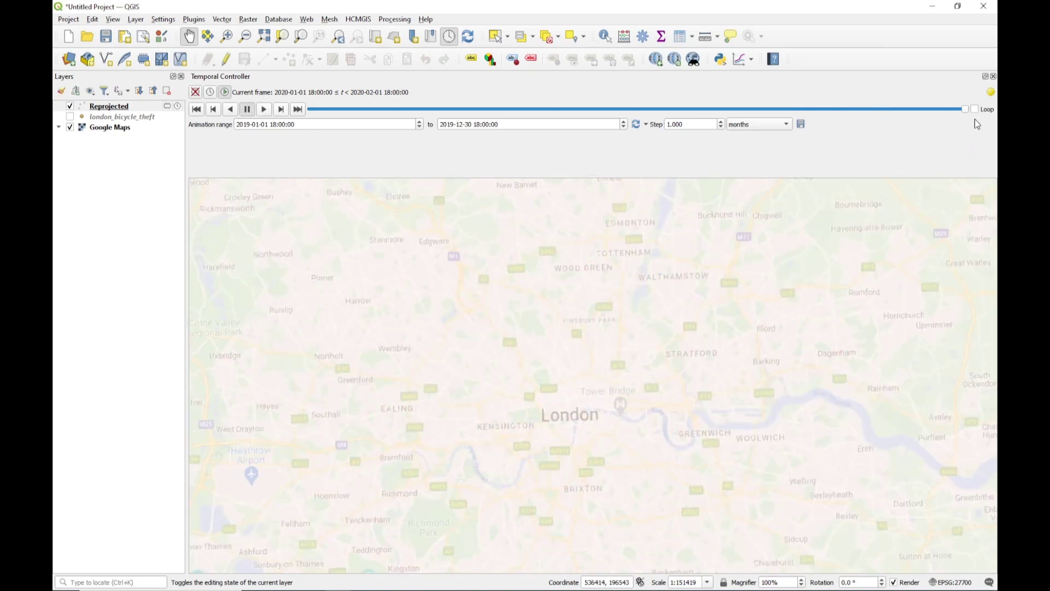
pyautogui.click(264, 109)
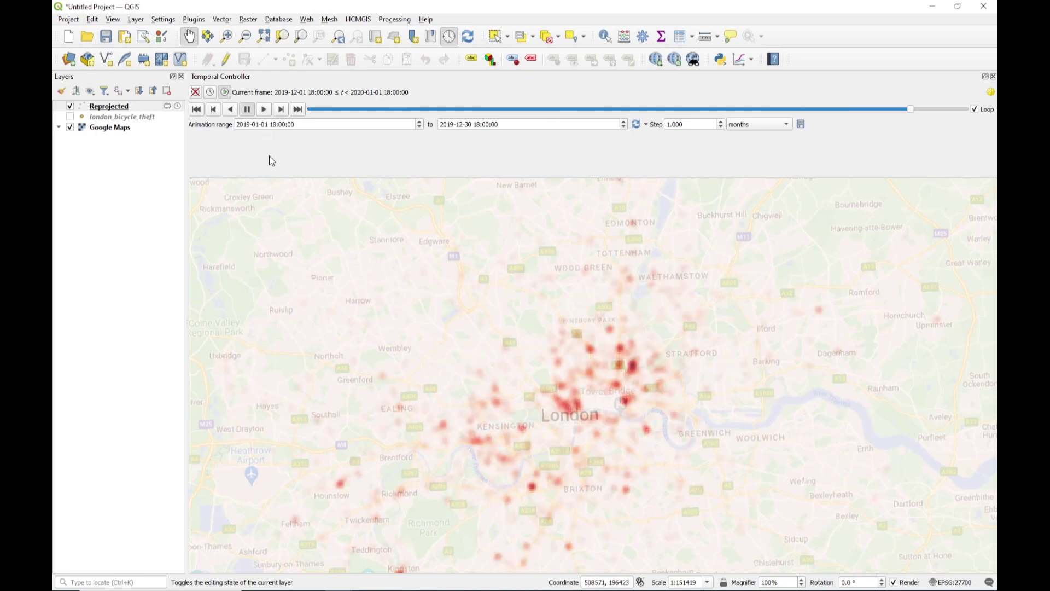
# Step: Close the stray Data Source Manager, then enable the title label under View > Decorations > Title Label
pyautogui.hotkey('ctrl', 'l')
pyautogui.click(799, 125)
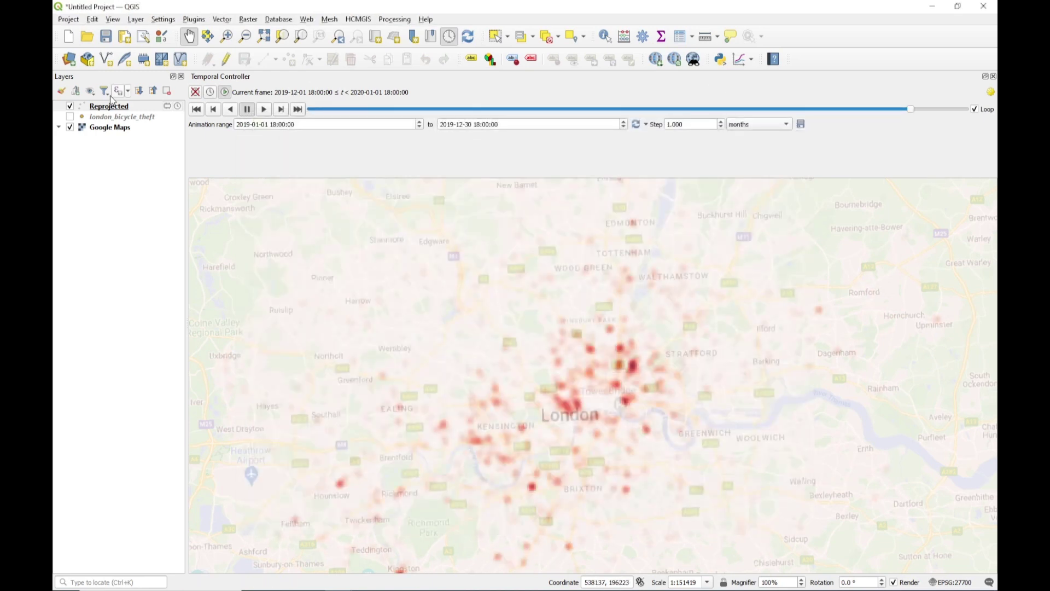
pyautogui.click(114, 20)
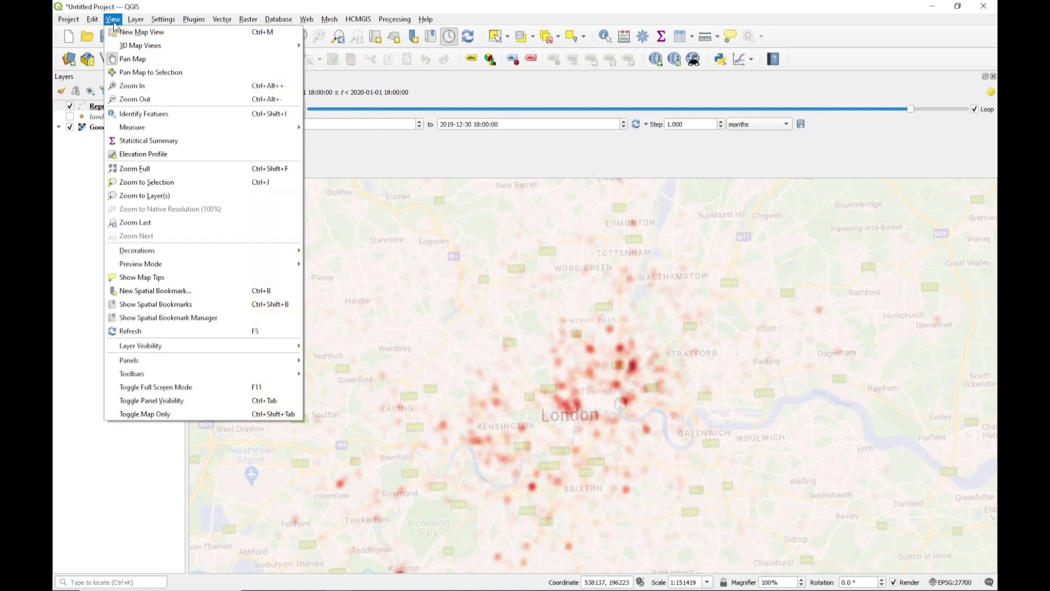
pyautogui.moveTo(210, 256)
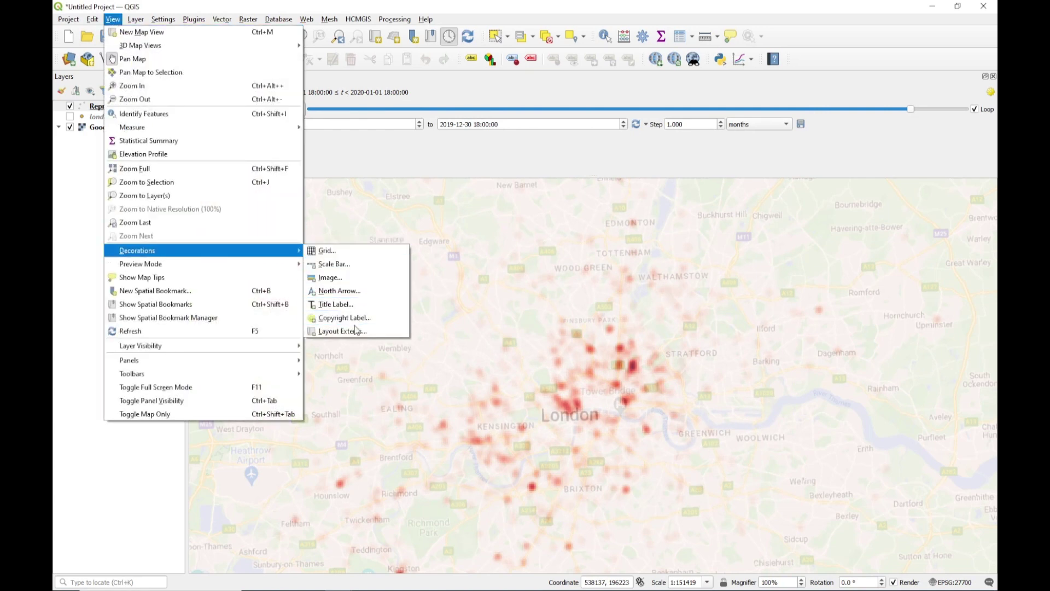
pyautogui.click(355, 305)
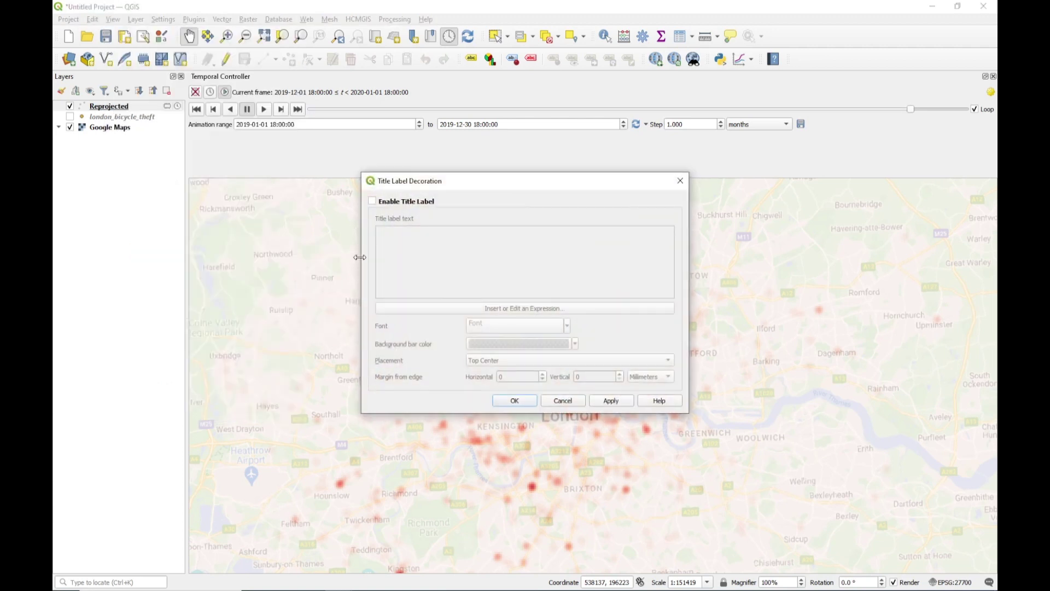
pyautogui.click(372, 201)
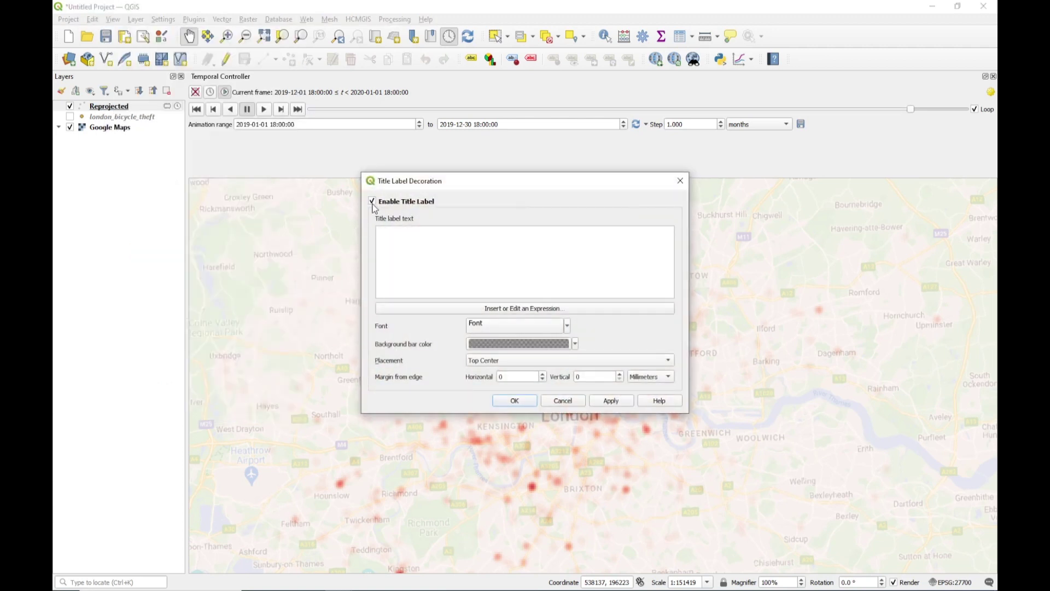
pyautogui.click(435, 310)
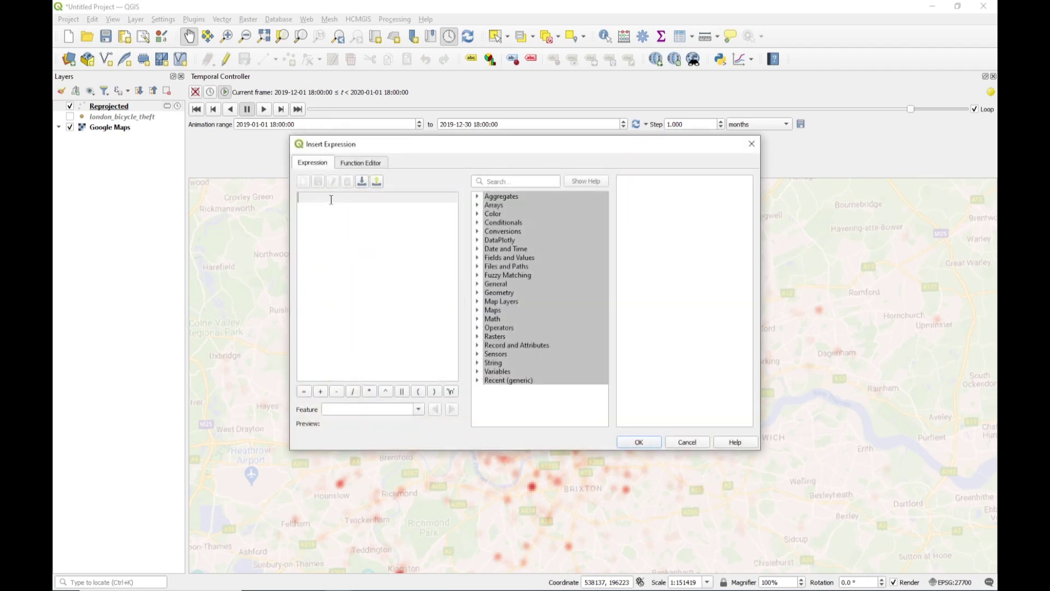
pyautogui.write('form')
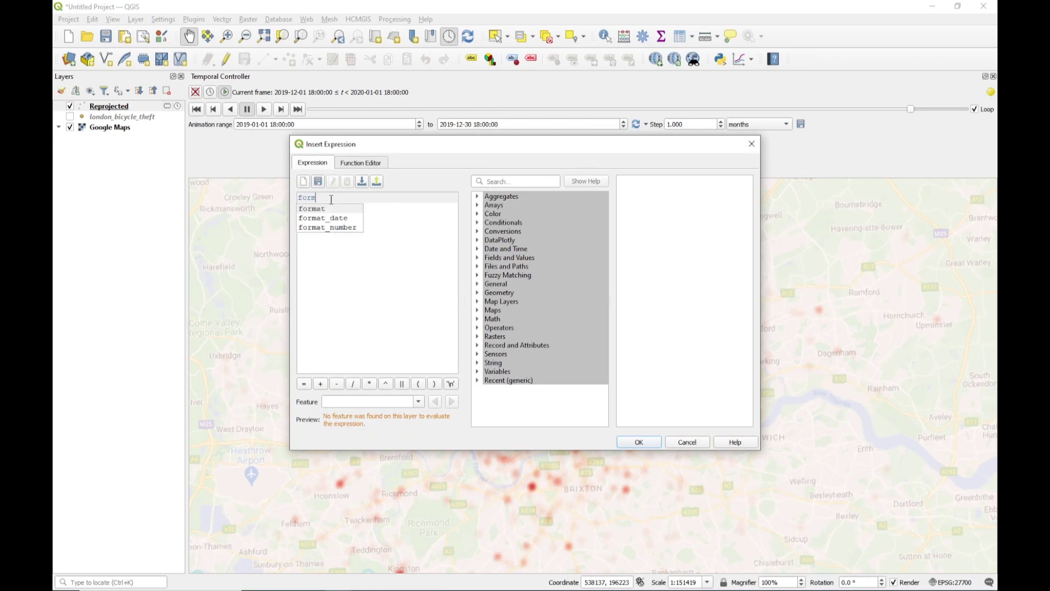
pyautogui.press('Down')
pyautogui.press('Return')
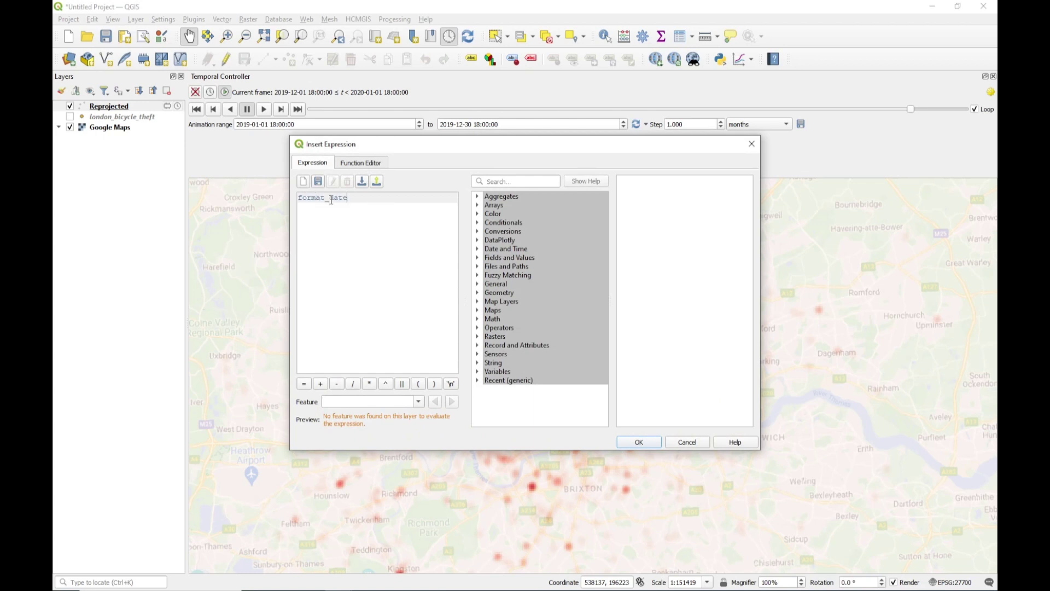
pyautogui.write('(')
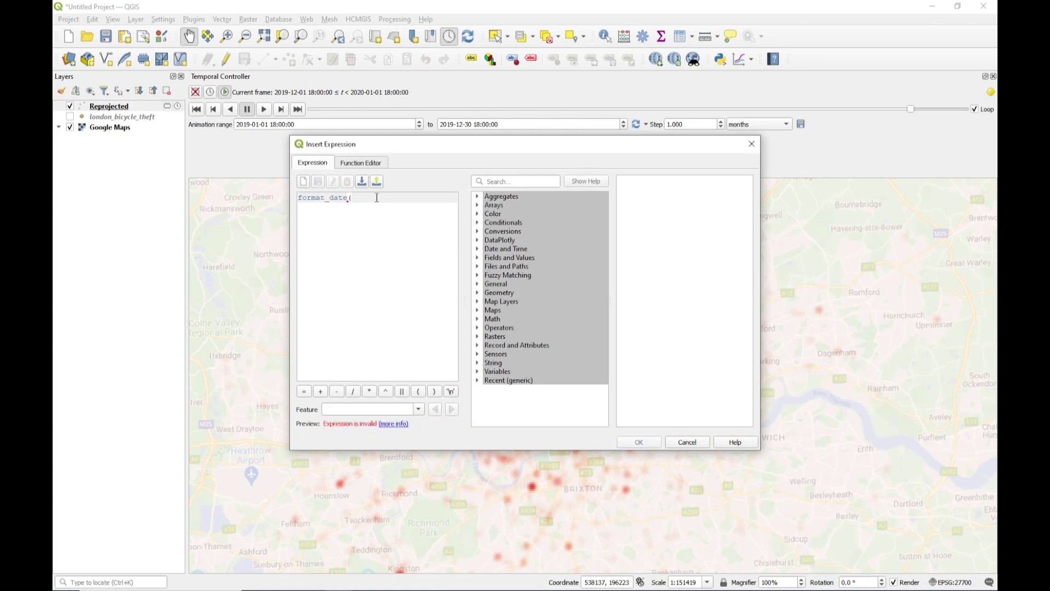
pyautogui.write('@map')
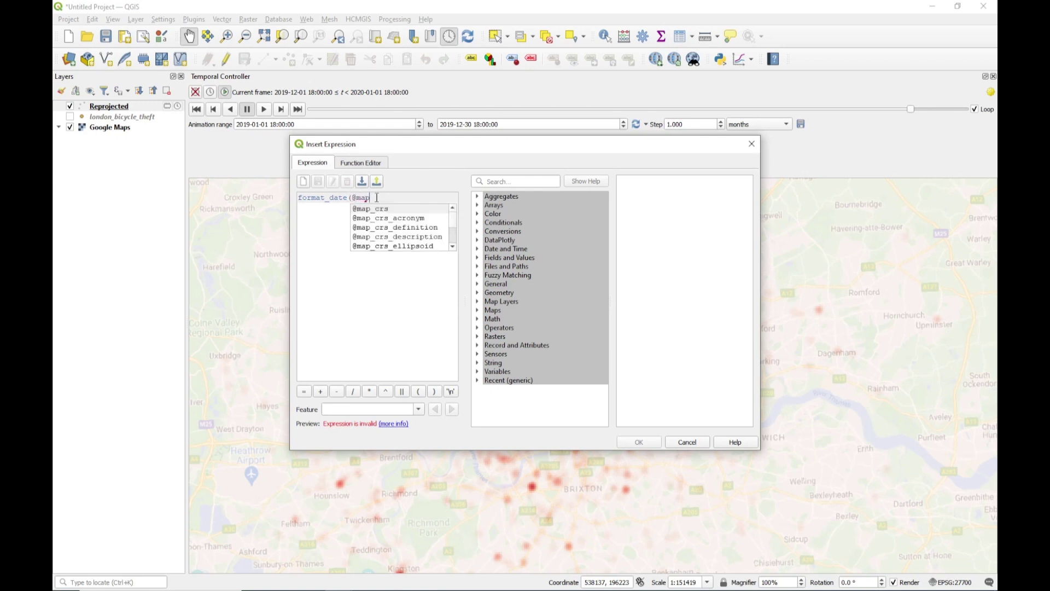
pyautogui.write('_start')
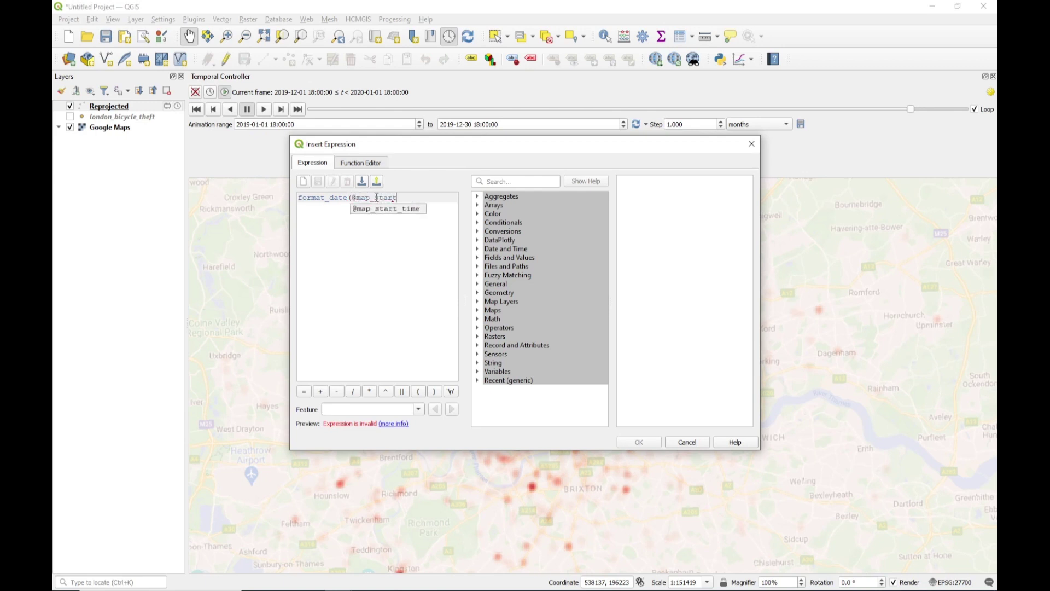
pyautogui.press('Return')
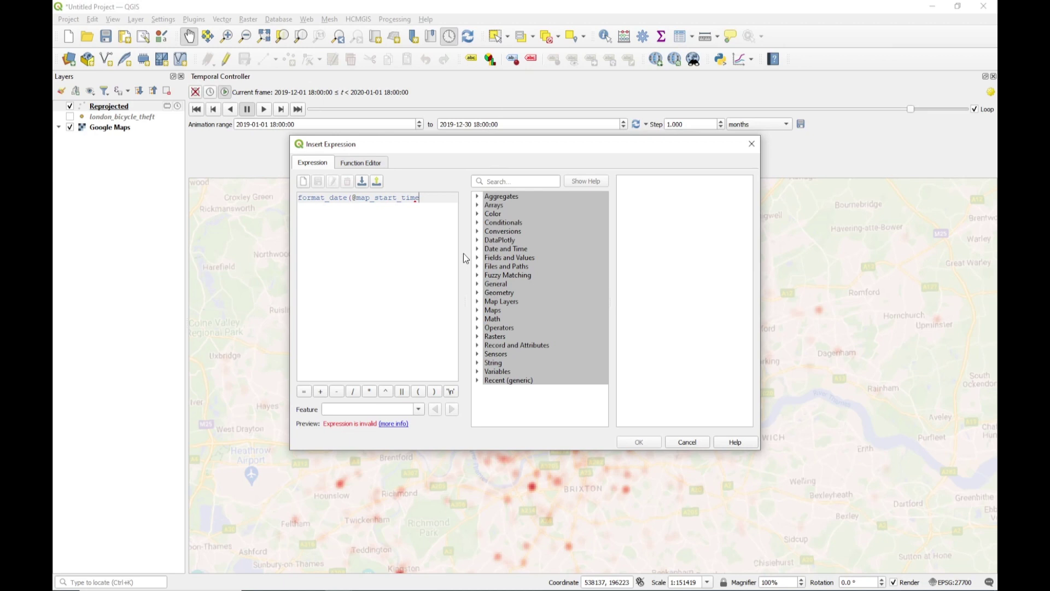
pyautogui.write(',')
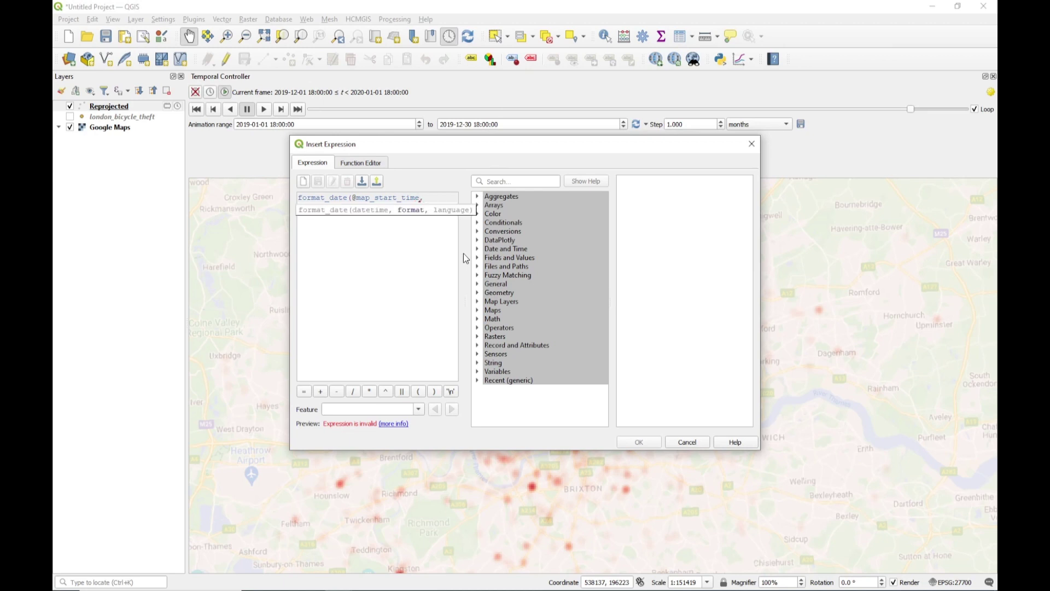
pyautogui.write("'yyyy')")
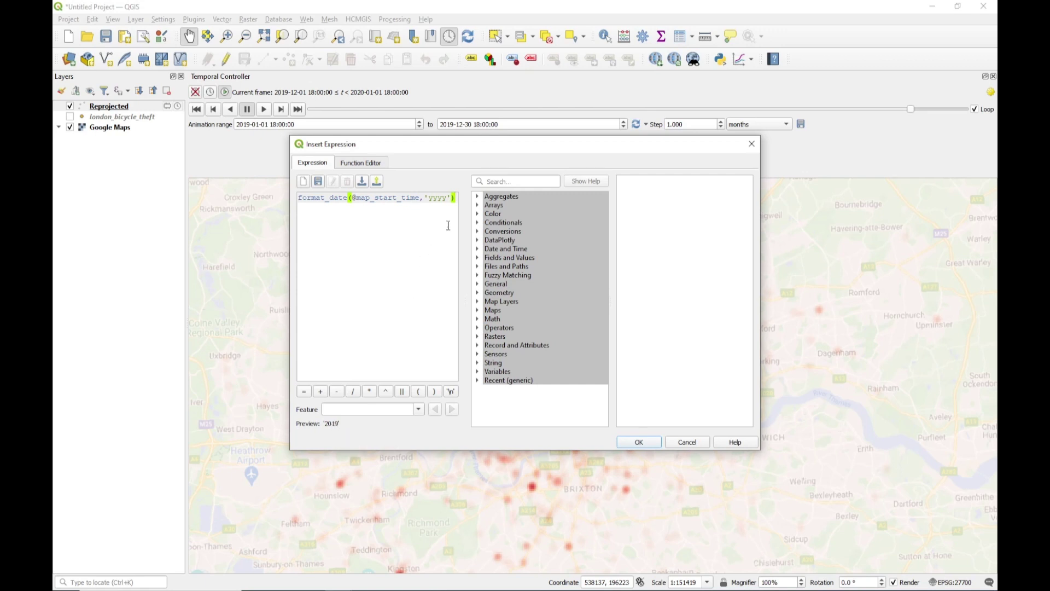
pyautogui.click(404, 392)
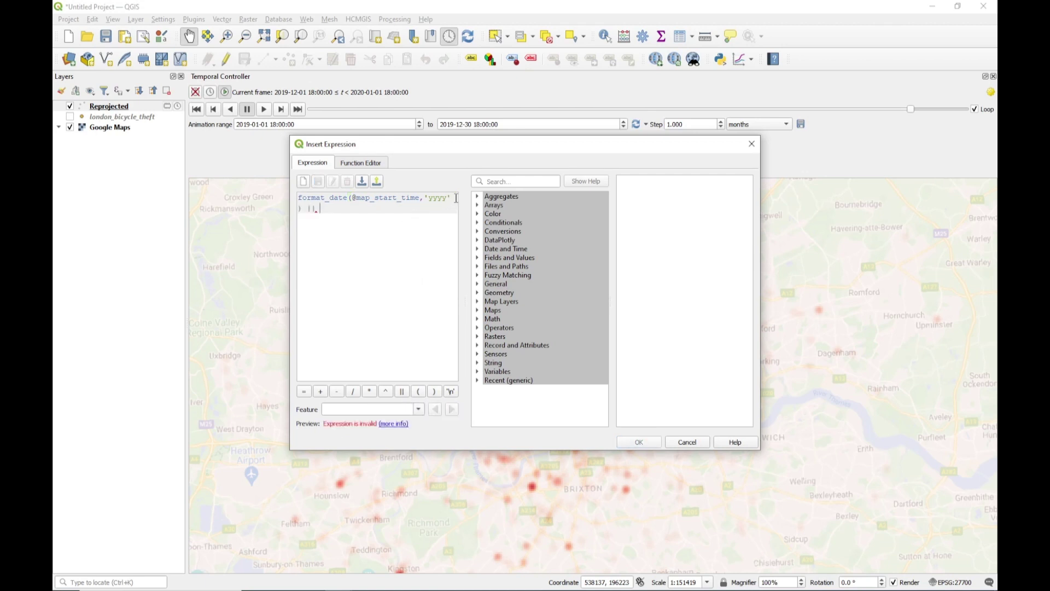
pyautogui.hotkey('ctrl', 'a')
pyautogui.hotkey('ctrl', 'c')
pyautogui.click(343, 211)
pyautogui.hotkey('ctrl', 'v')
pyautogui.doubleClick(315, 221)
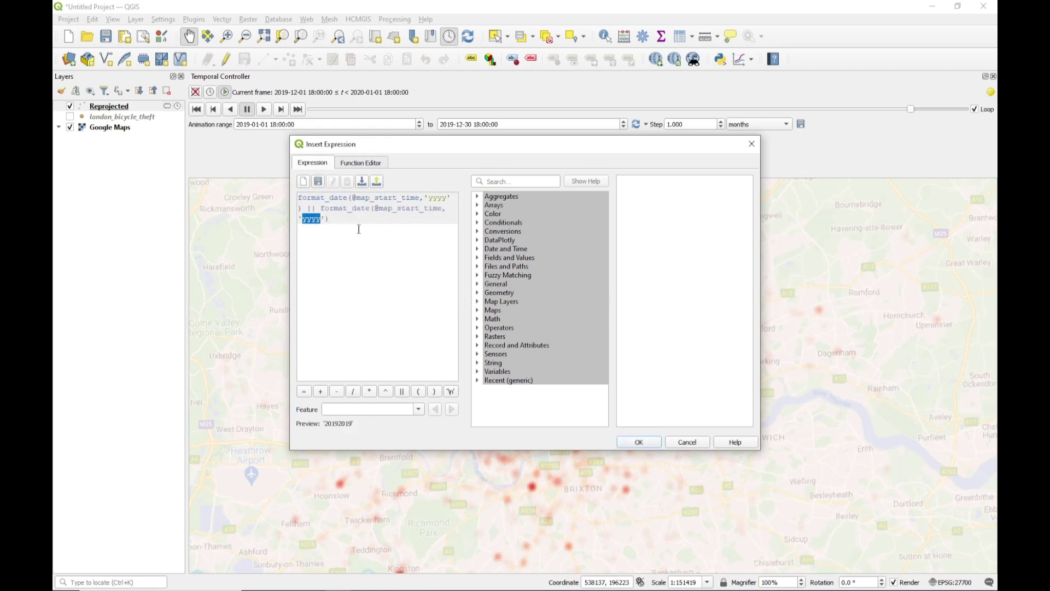
pyautogui.write('mm')
pyautogui.click(402, 391)
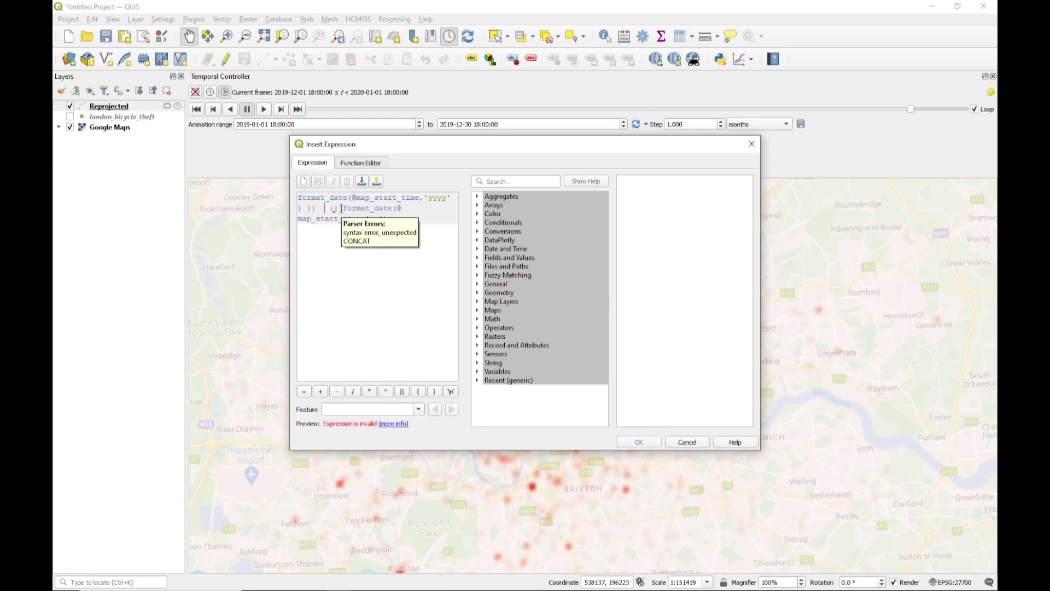
pyautogui.write("'' ")
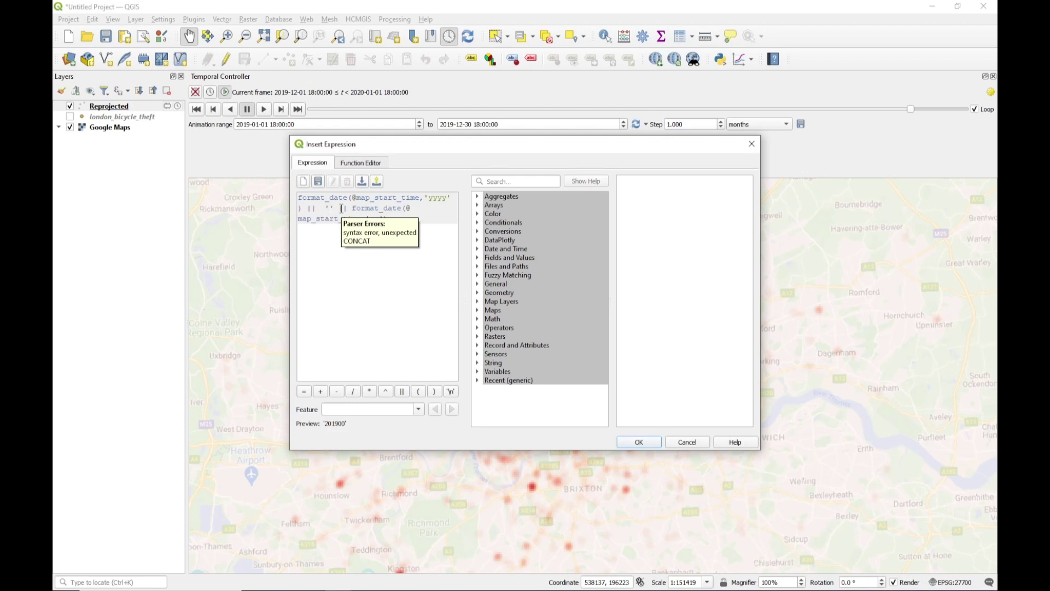
pyautogui.write('-')
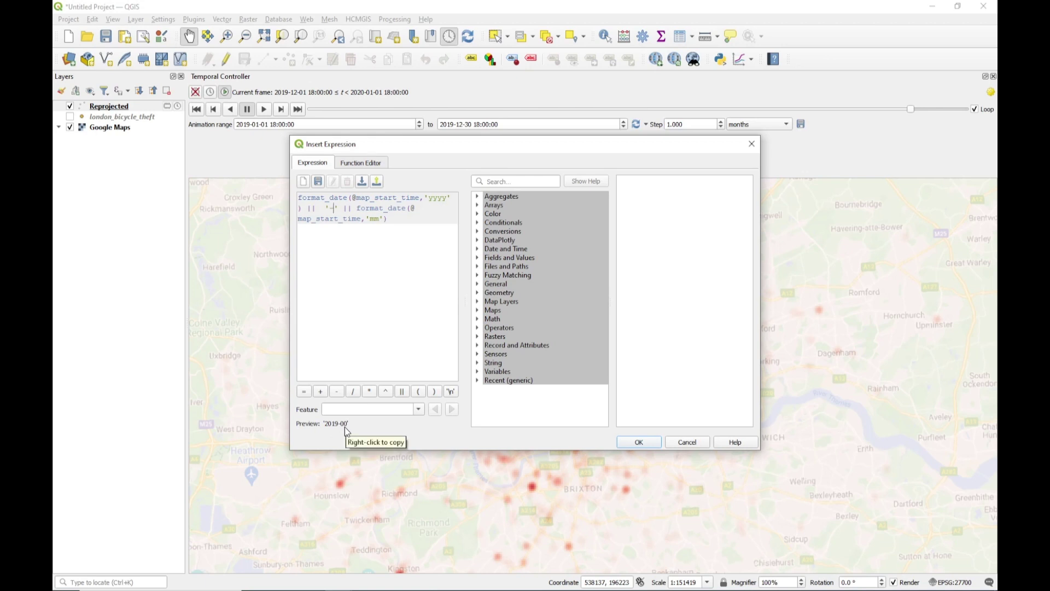
pyautogui.click(638, 442)
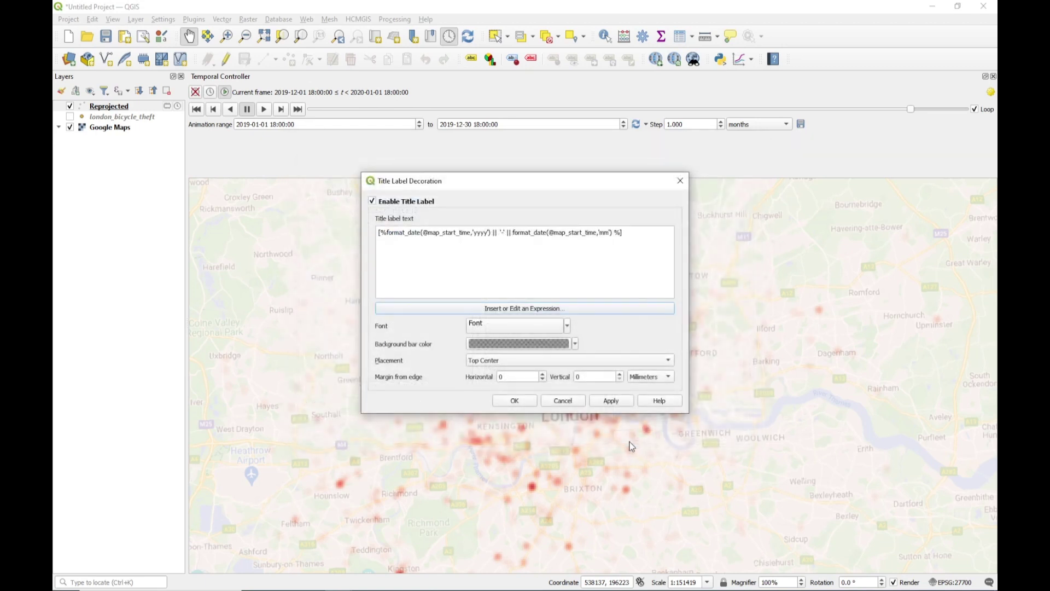
# Step: Apply the title label and set its text size to 20
pyautogui.click(619, 402)
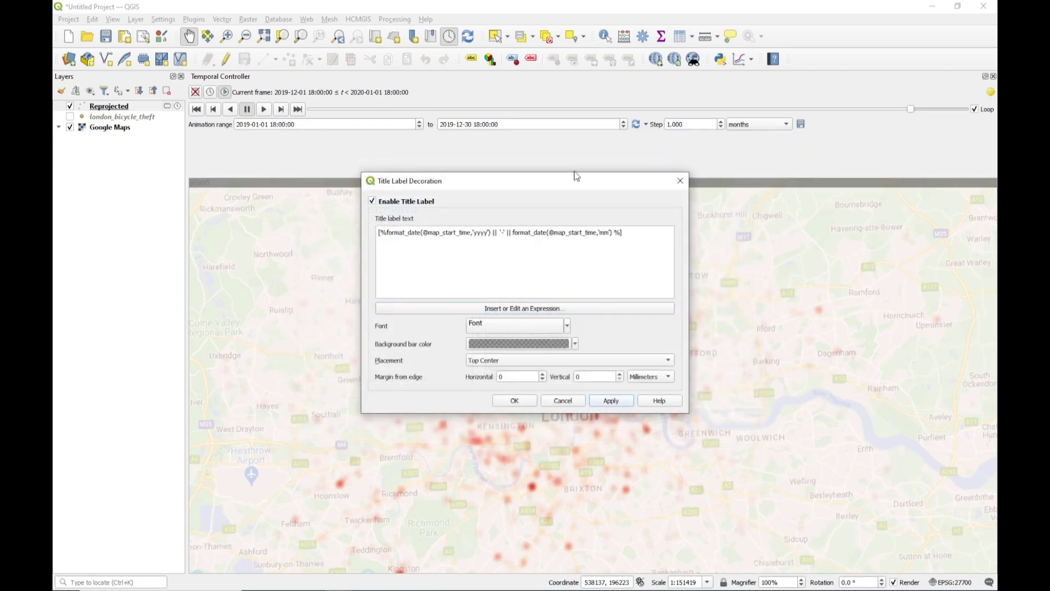
pyautogui.moveTo(565, 188); pyautogui.dragTo(561, 220)
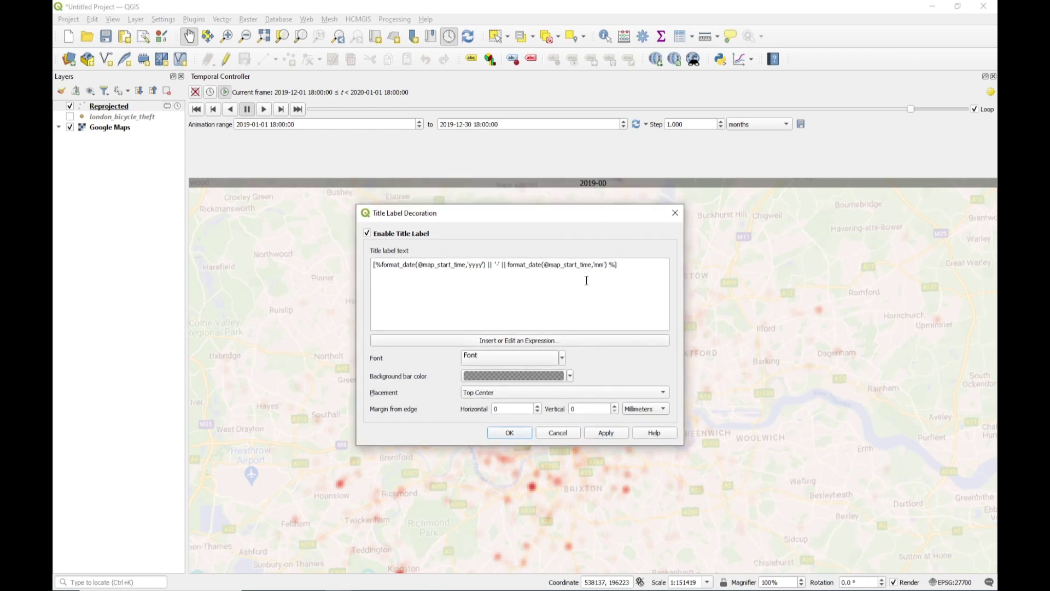
pyautogui.click(513, 359)
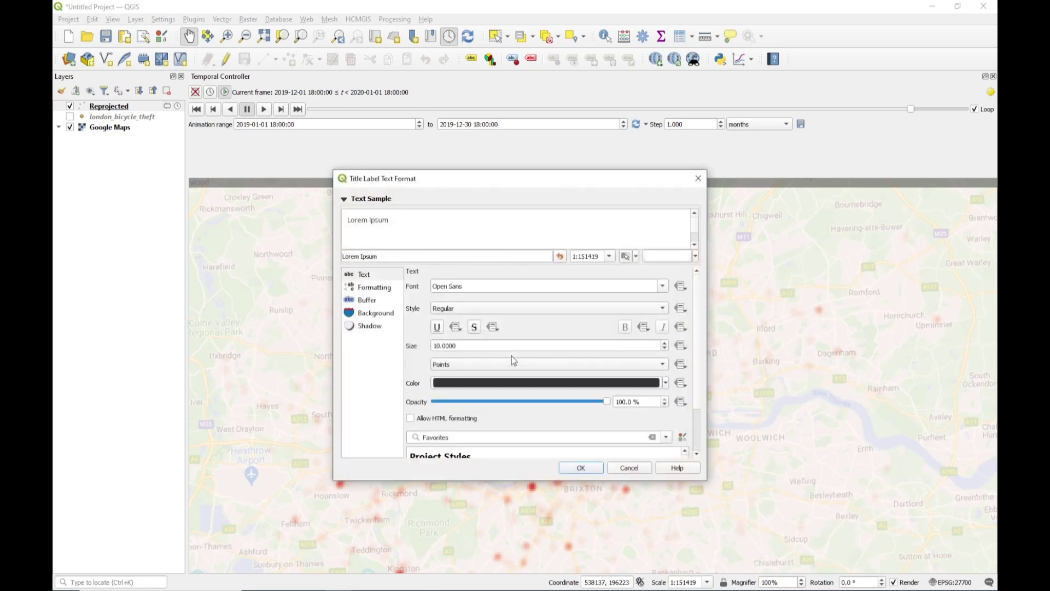
pyautogui.moveTo(497, 345); pyautogui.dragTo(403, 348)
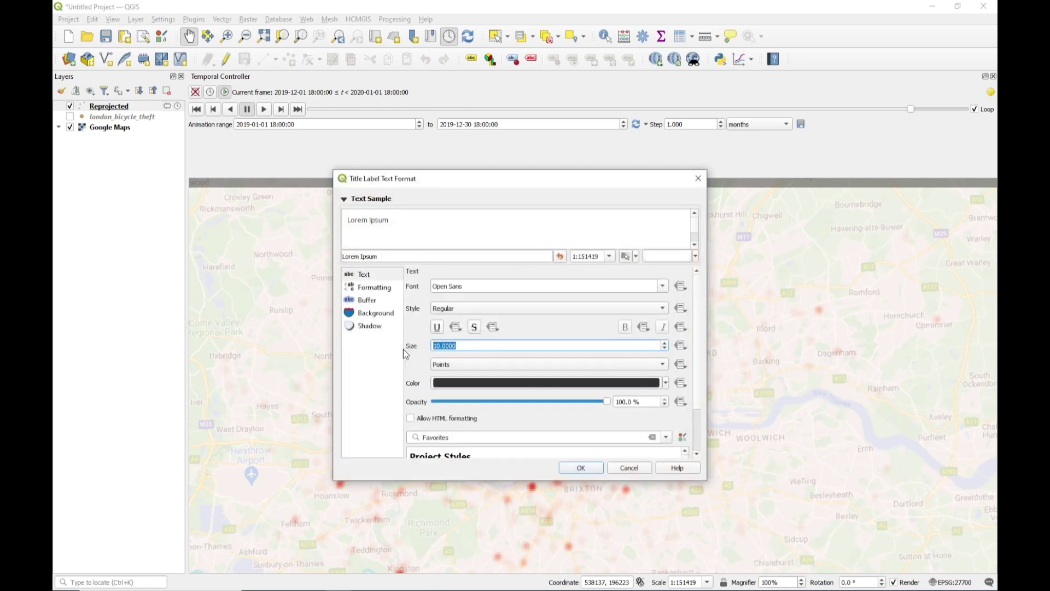
pyautogui.write('20')
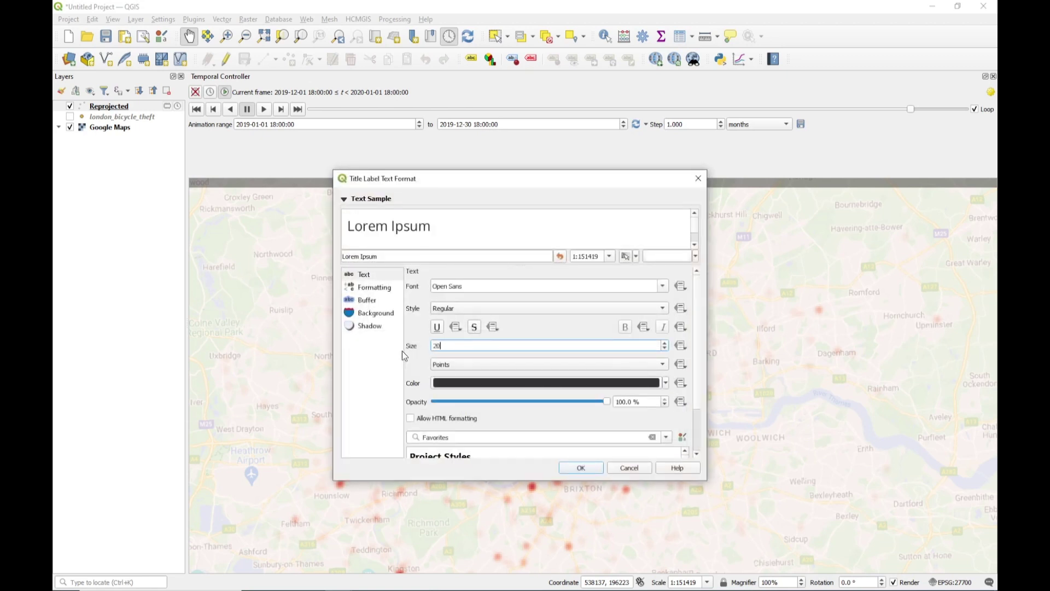
pyautogui.click(582, 468)
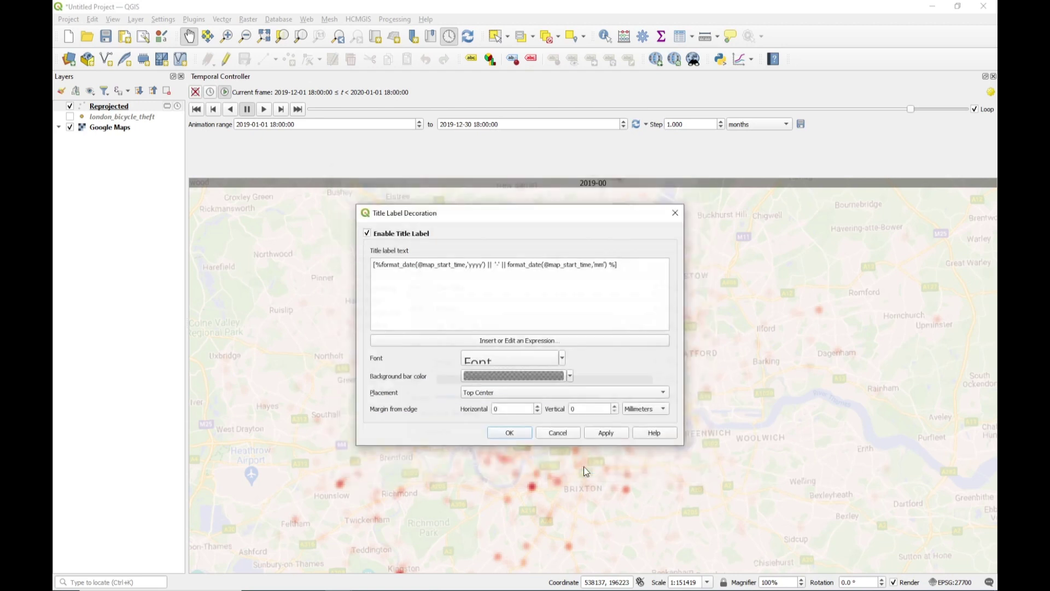
# Step: Place the title label at Bottom Center, apply, and close the settings
pyautogui.click(522, 393)
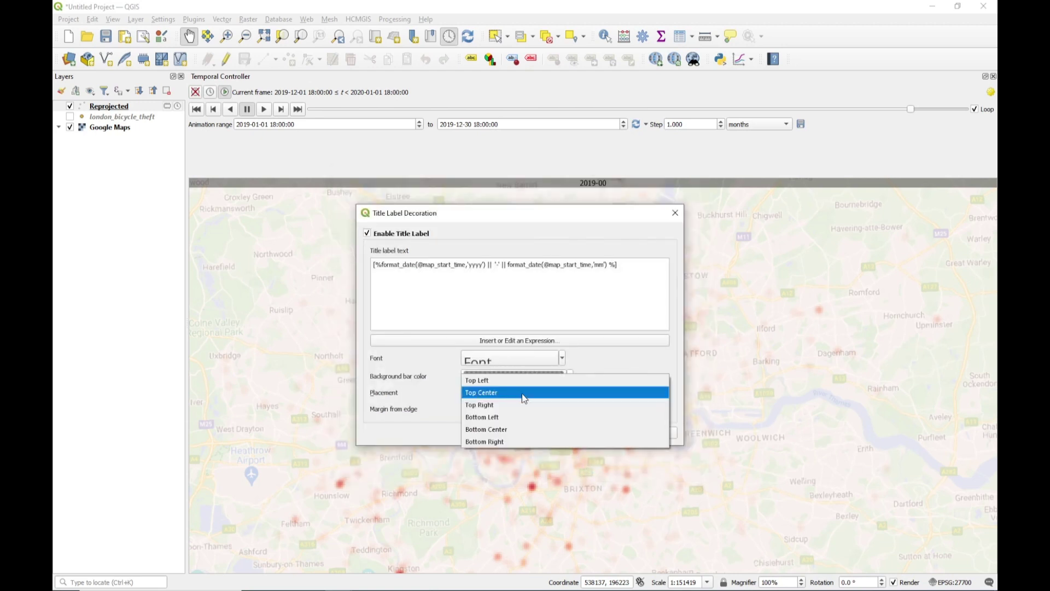
pyautogui.click(519, 431)
pyautogui.click(600, 435)
pyautogui.click(509, 433)
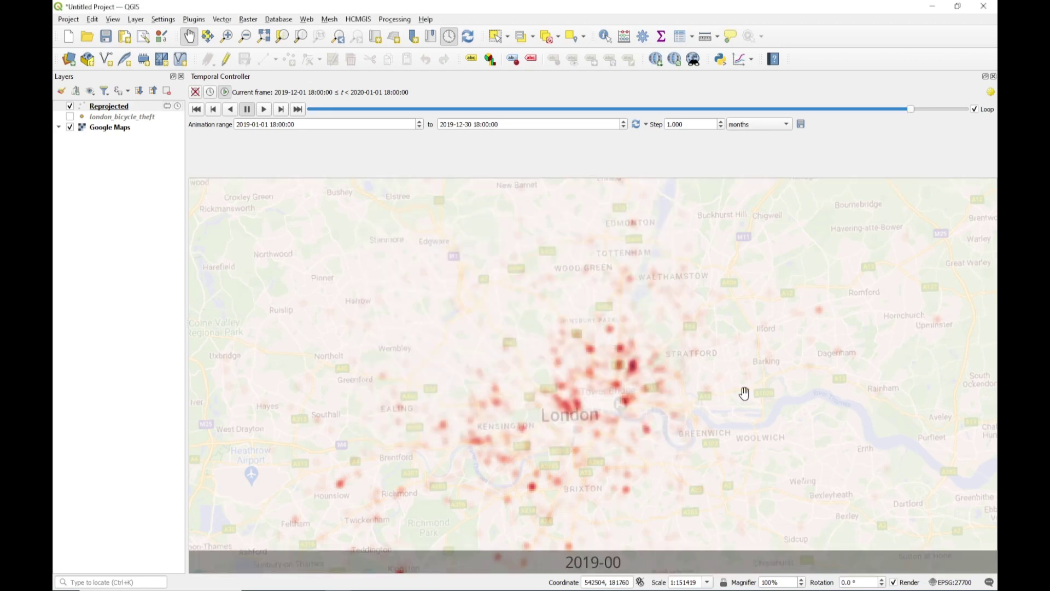
# Step: Play the monthly animation and reopen the Title Label decoration settings
pyautogui.click(264, 109)
pyautogui.scroll(1, 310, 543)
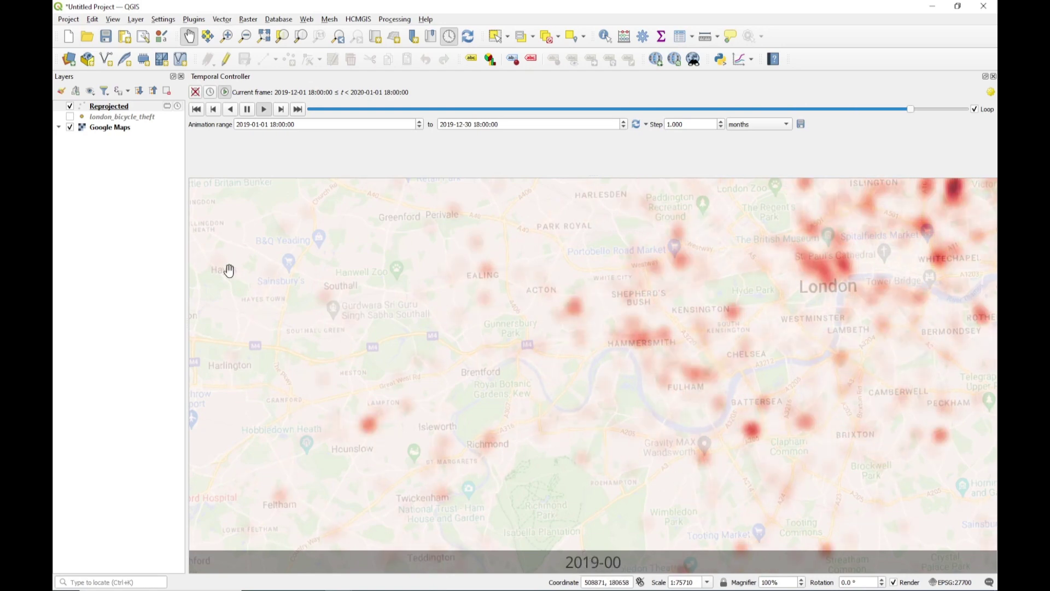
pyautogui.click(111, 20)
pyautogui.moveTo(264, 254)
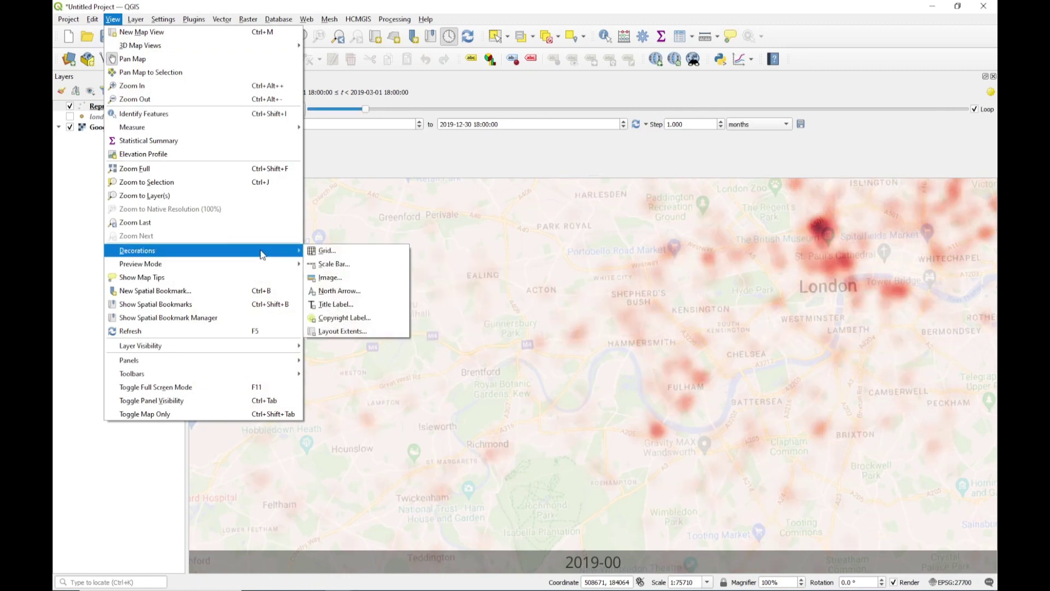
pyautogui.click(336, 304)
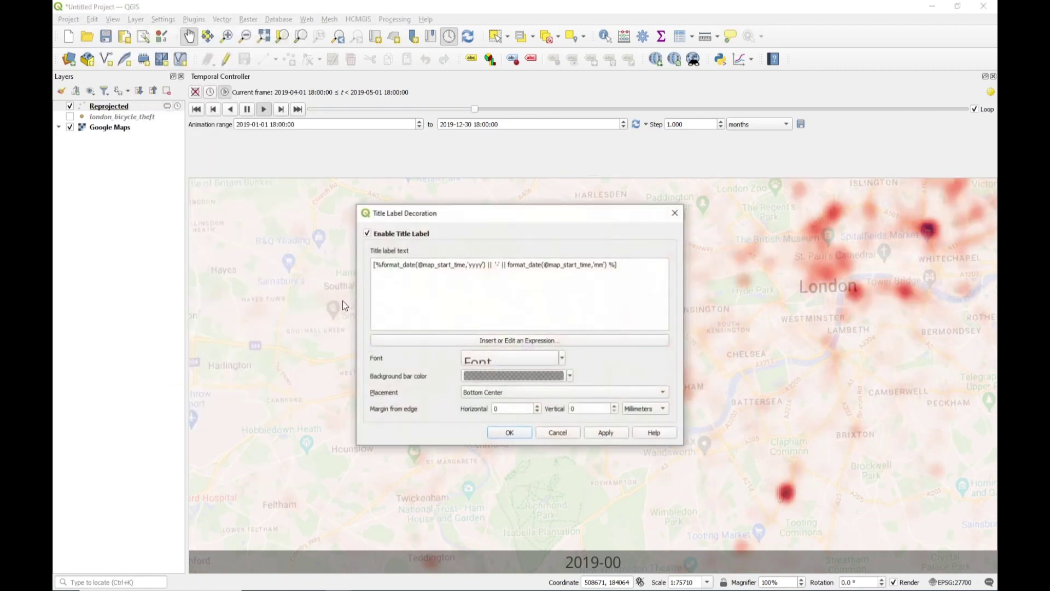
pyautogui.click(508, 340)
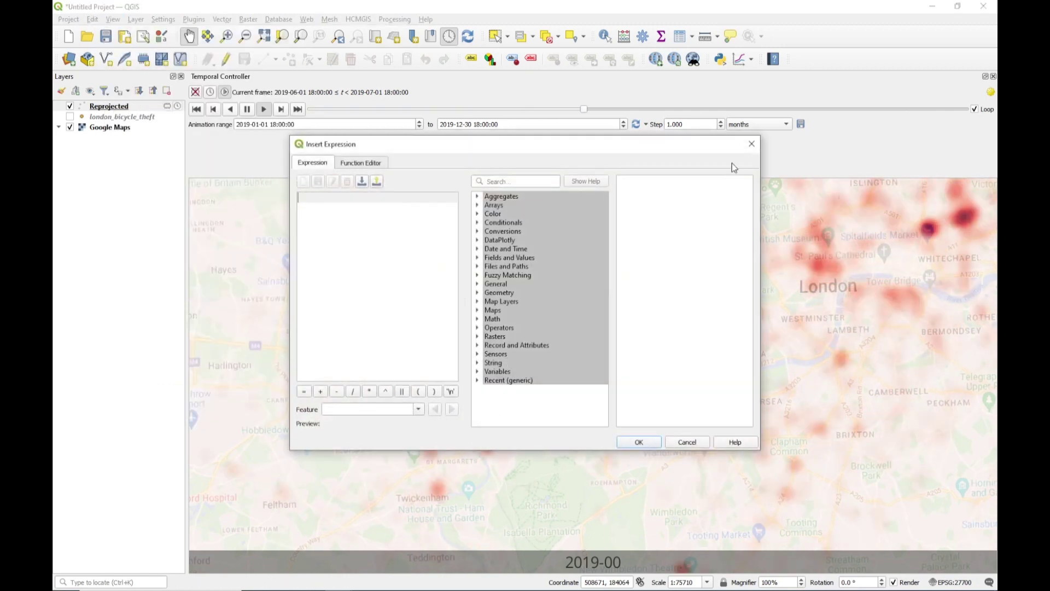
pyautogui.click(751, 143)
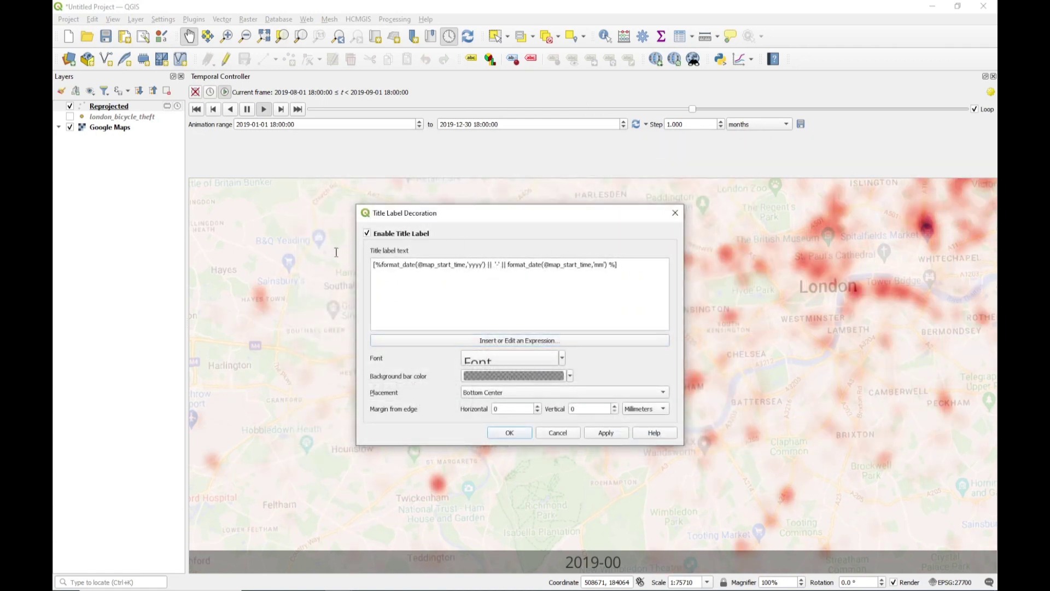
# Step: Change the title expression's month code from 'mm' to 'MM' and apply the label
pyautogui.tripleClick(383, 265)
pyautogui.click(484, 344)
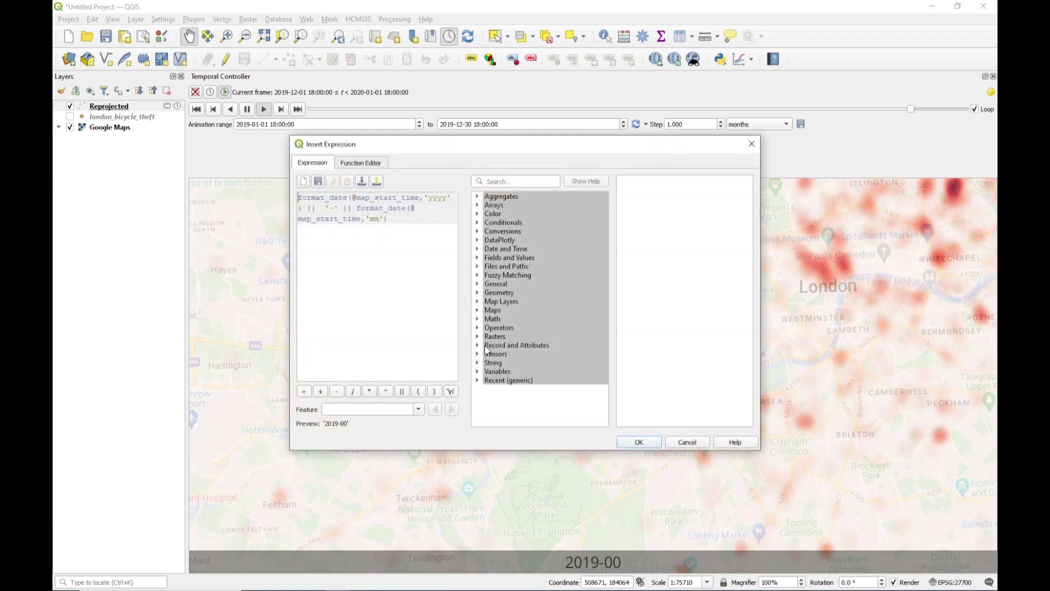
pyautogui.doubleClick(375, 219)
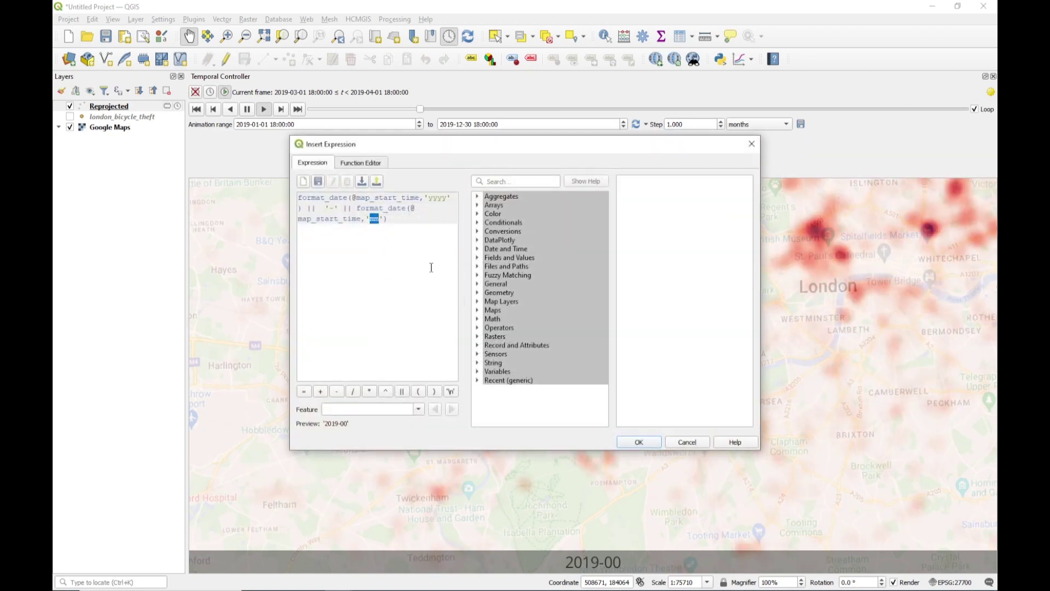
pyautogui.write('MM')
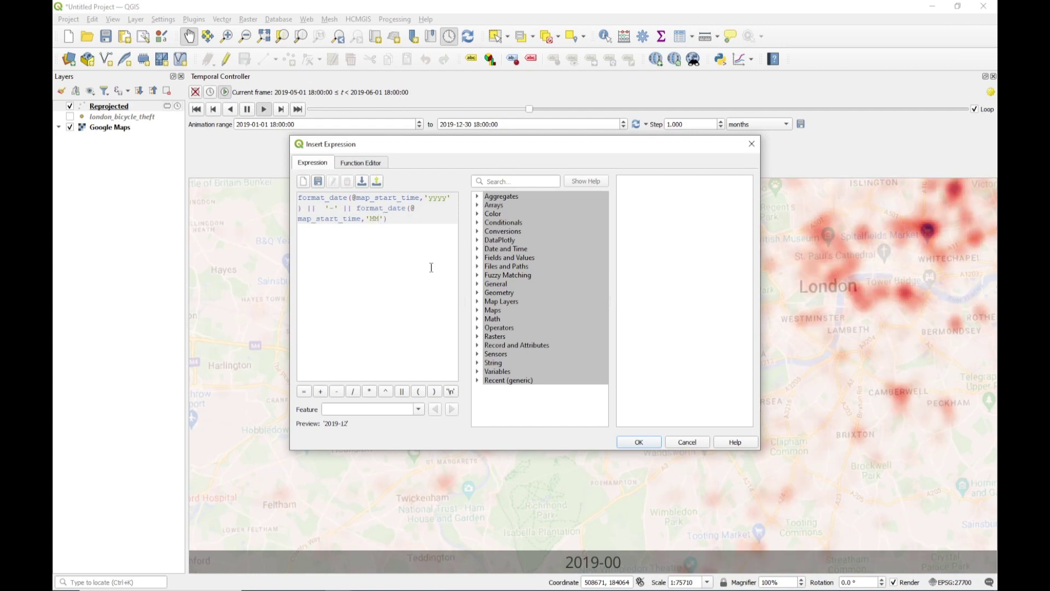
pyautogui.click(654, 441)
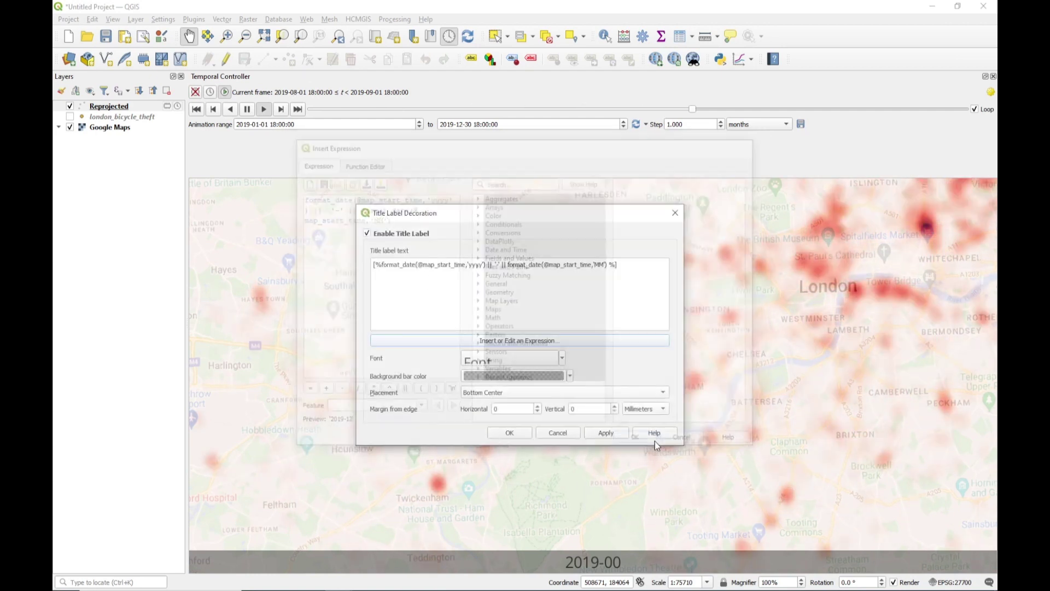
pyautogui.click(507, 434)
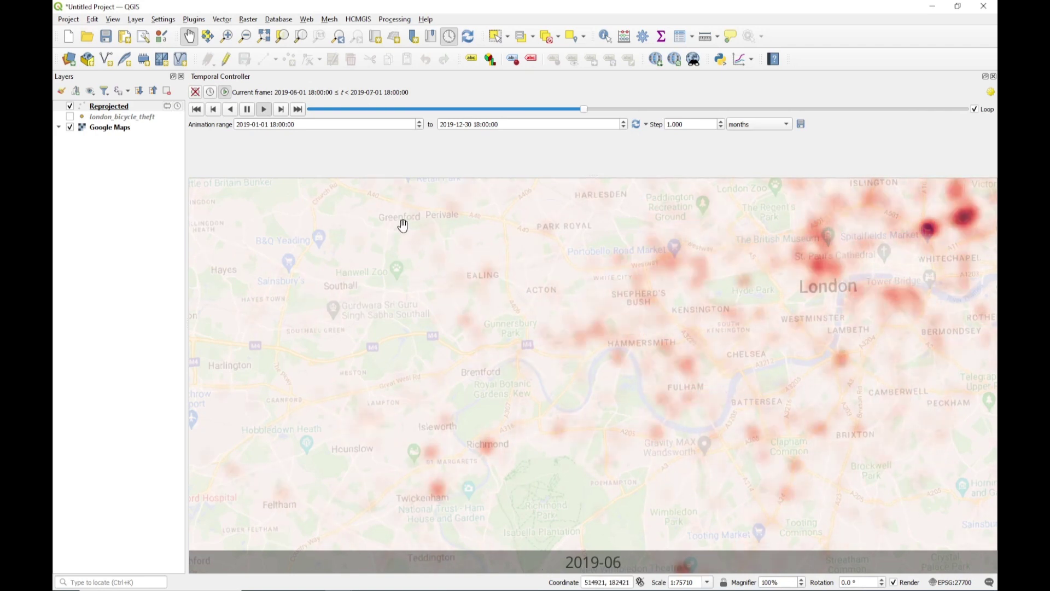
# Step: Pause the animation at the 2019-09 frame, then pan and zoom out to show all of London
pyautogui.click(247, 110)
pyautogui.moveTo(667, 387); pyautogui.dragTo(572, 455)
pyautogui.scroll(-1, 572, 455)
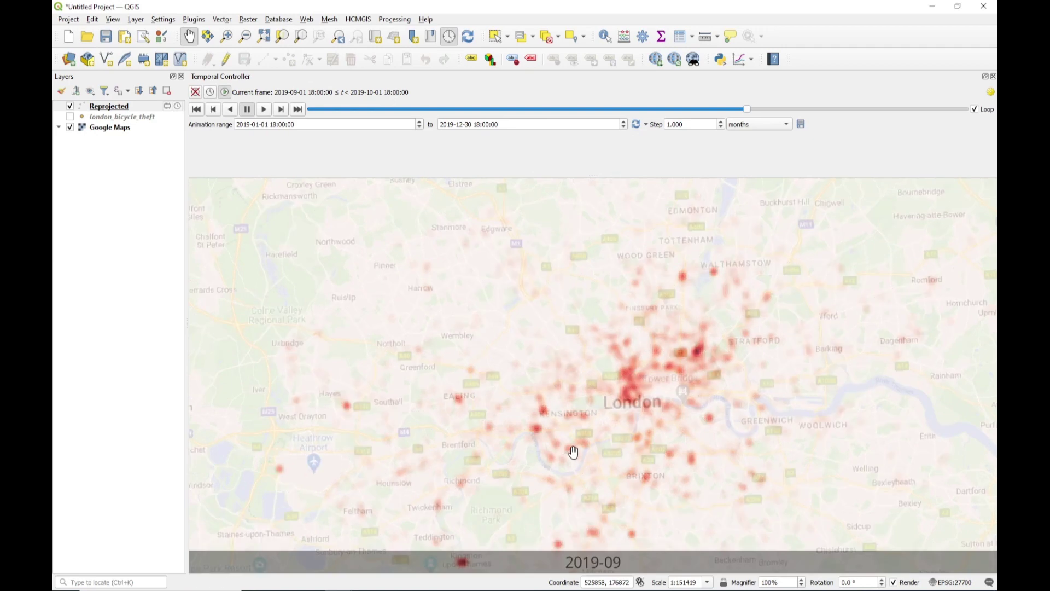
# Step: Export the animation frames with the CrimeHotspot folder as the output directory
pyautogui.click(801, 124)
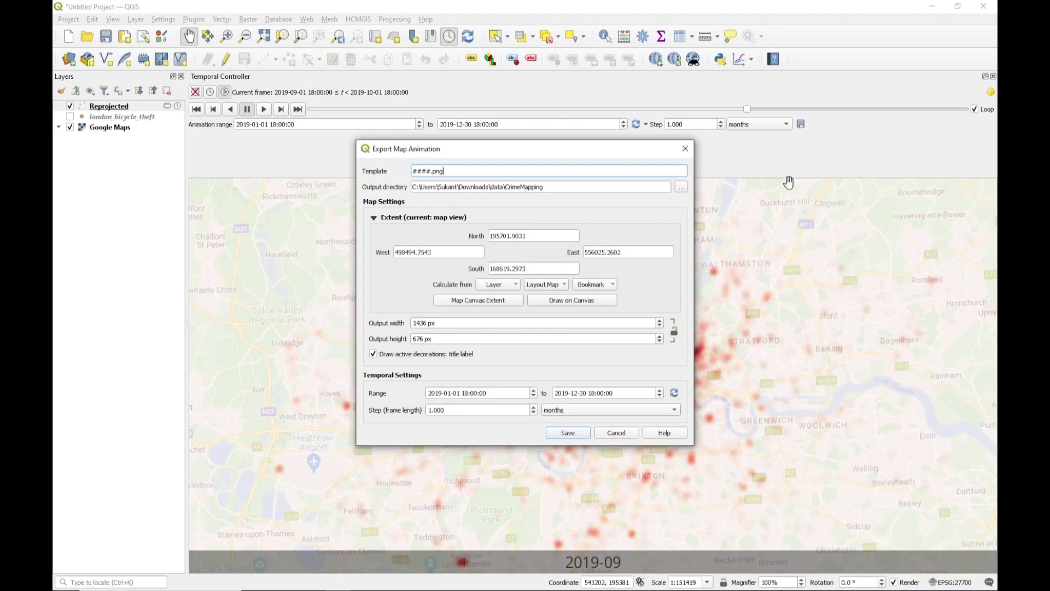
pyautogui.click(681, 187)
pyautogui.doubleClick(547, 255)
pyautogui.click(541, 187)
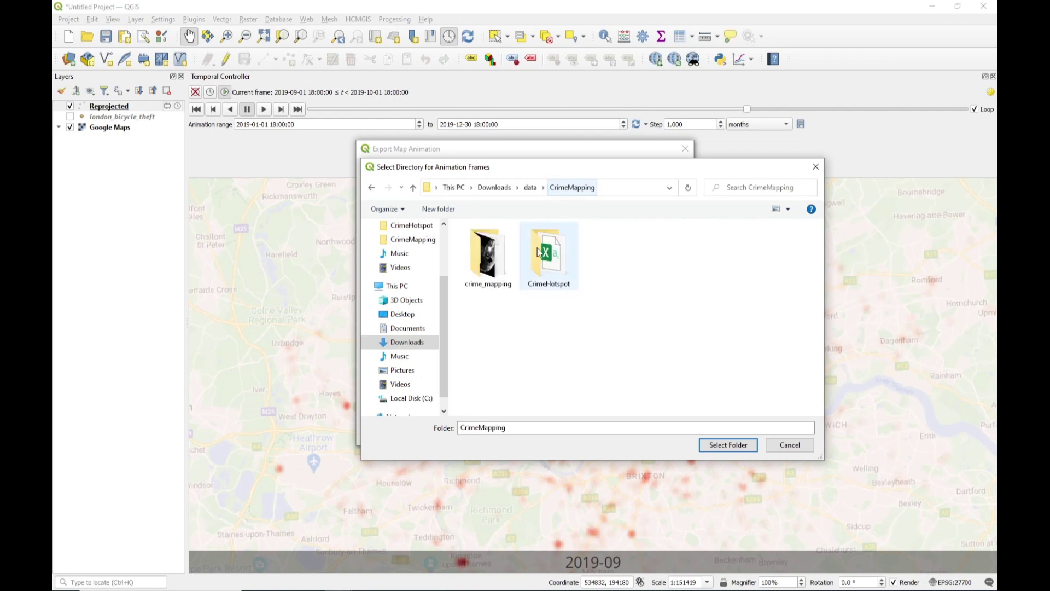
pyautogui.click(546, 255)
pyautogui.click(714, 451)
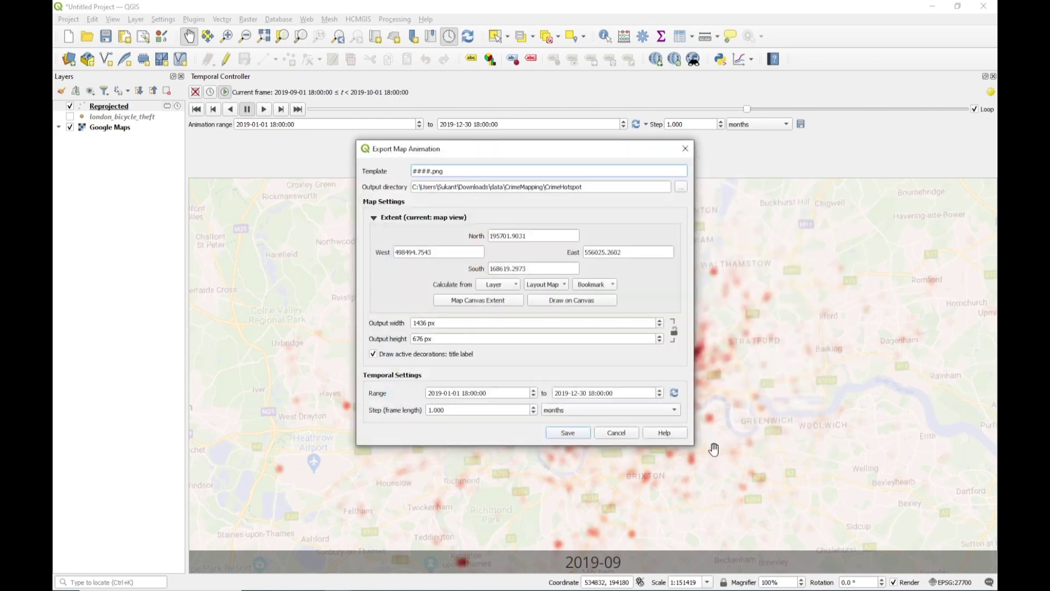
pyautogui.click(572, 433)
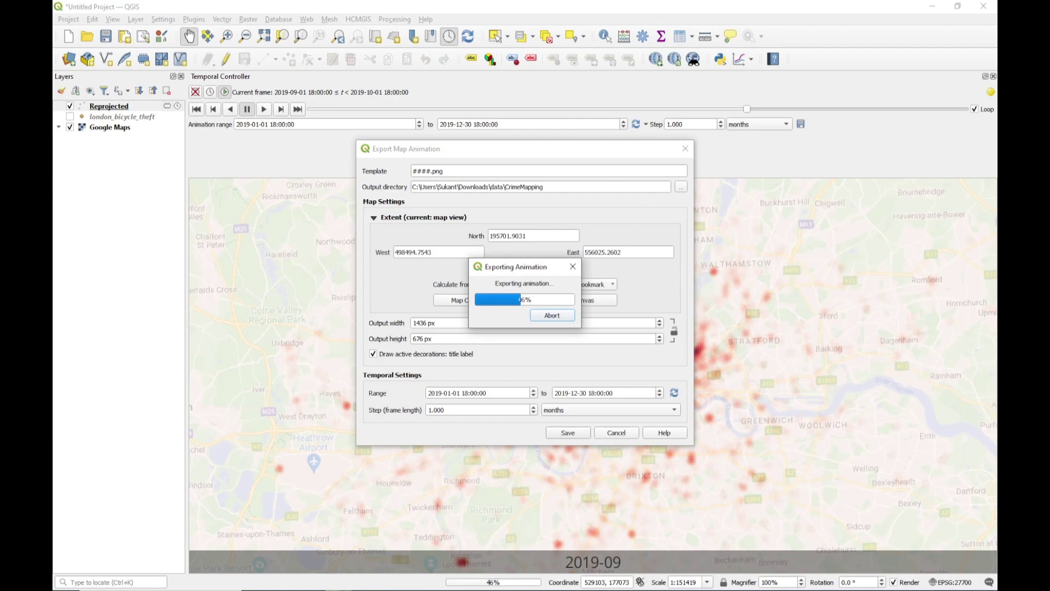
# Step: Open the last exported frame, 0012.png, from the CrimeHotspot folder
pyautogui.moveTo(339, 587)
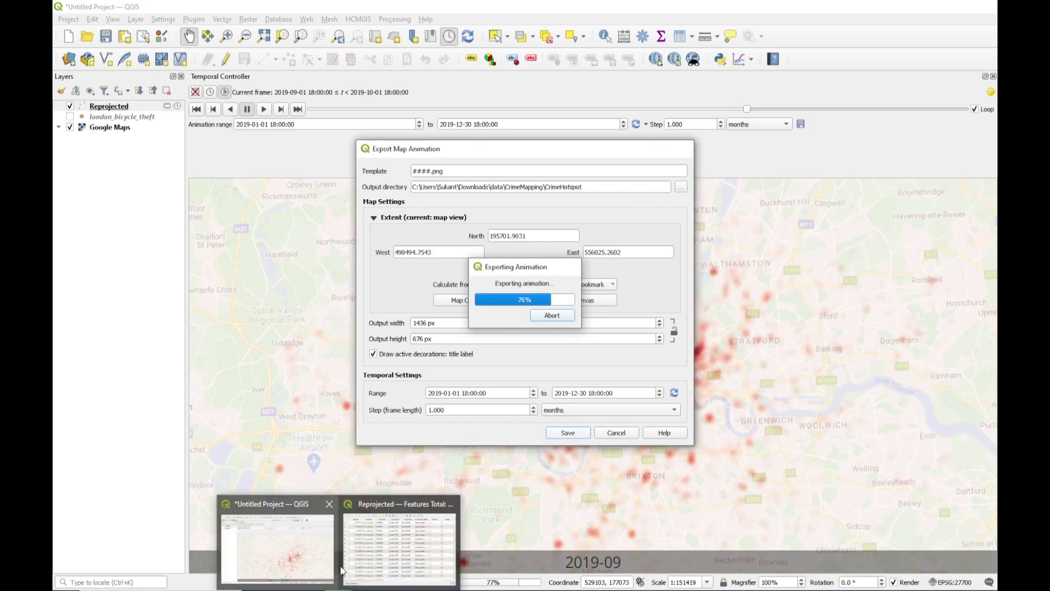
pyautogui.click(317, 589)
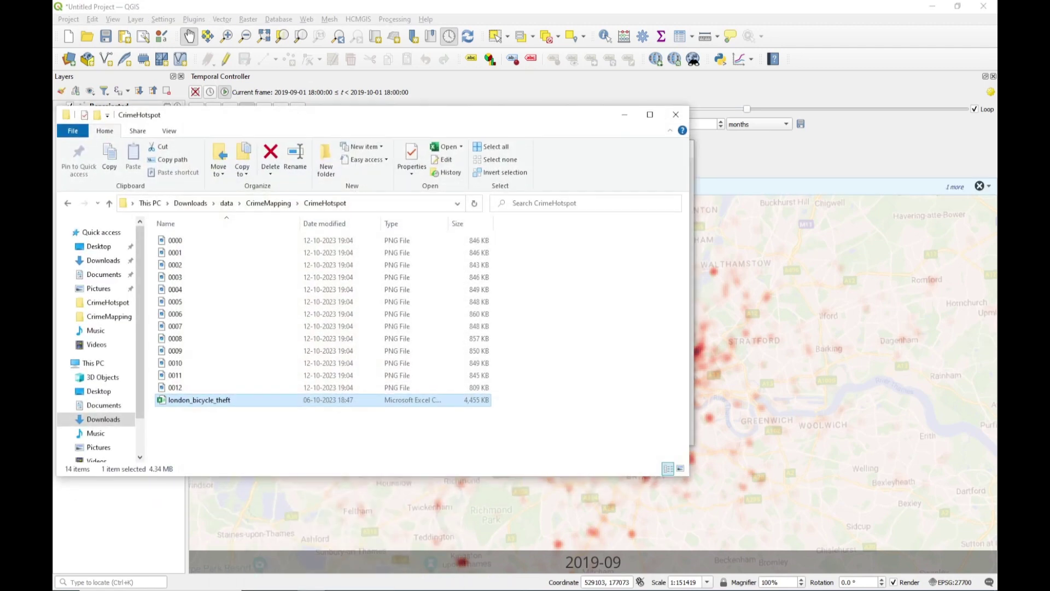
pyautogui.click(197, 388)
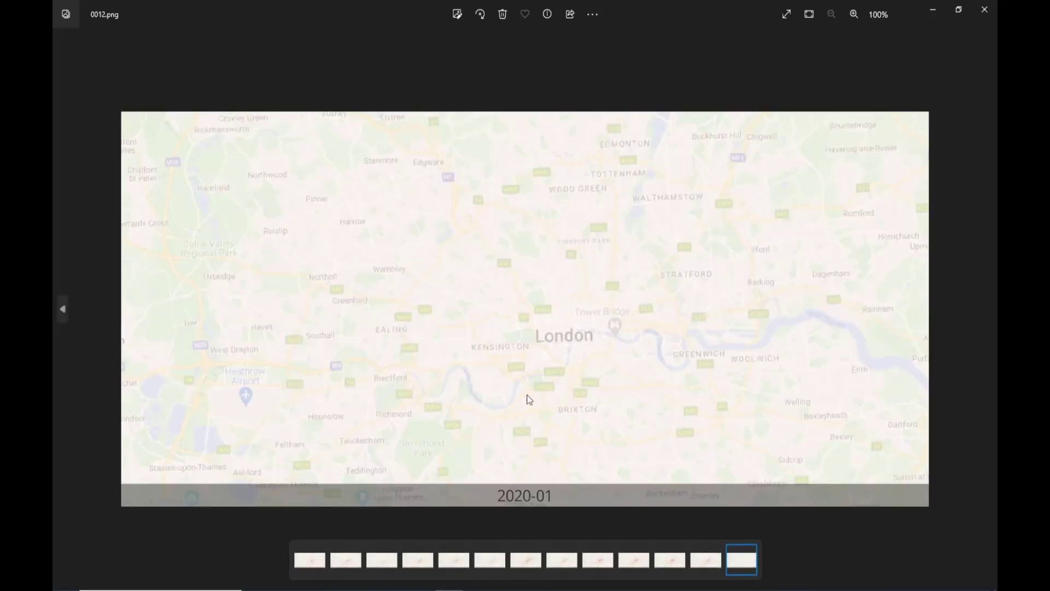
# Step: Step back through the exported frames from 0012.png to 0000.png, labelled 2019-01
pyautogui.press('Left')
pyautogui.press('Left')
pyautogui.press('Left')
pyautogui.press('Left')
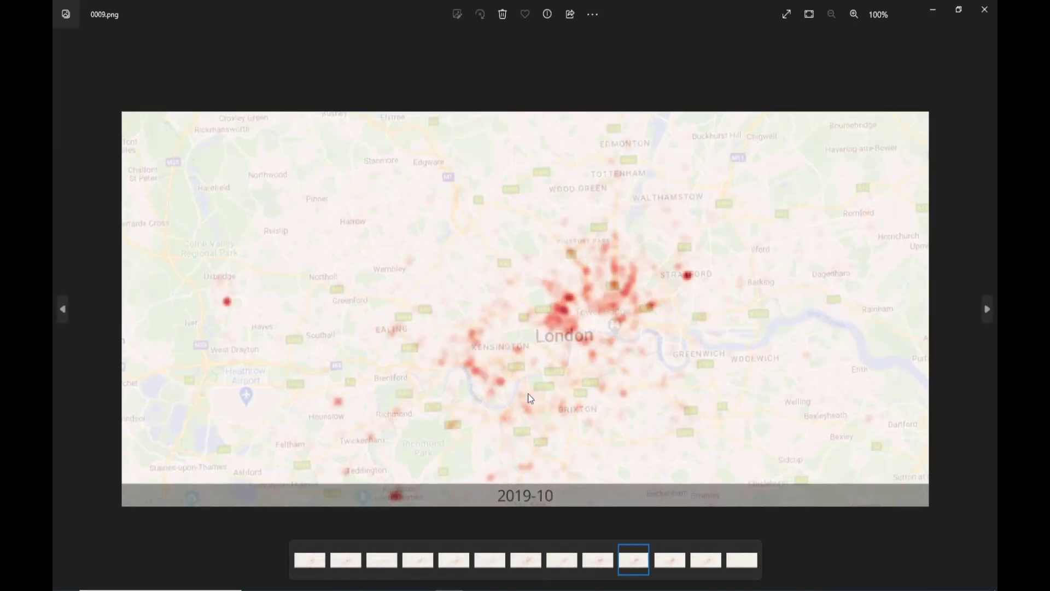
pyautogui.press('Left')
pyautogui.press('Left')
pyautogui.press('Left')
pyautogui.press('Left')
pyautogui.press('Left')
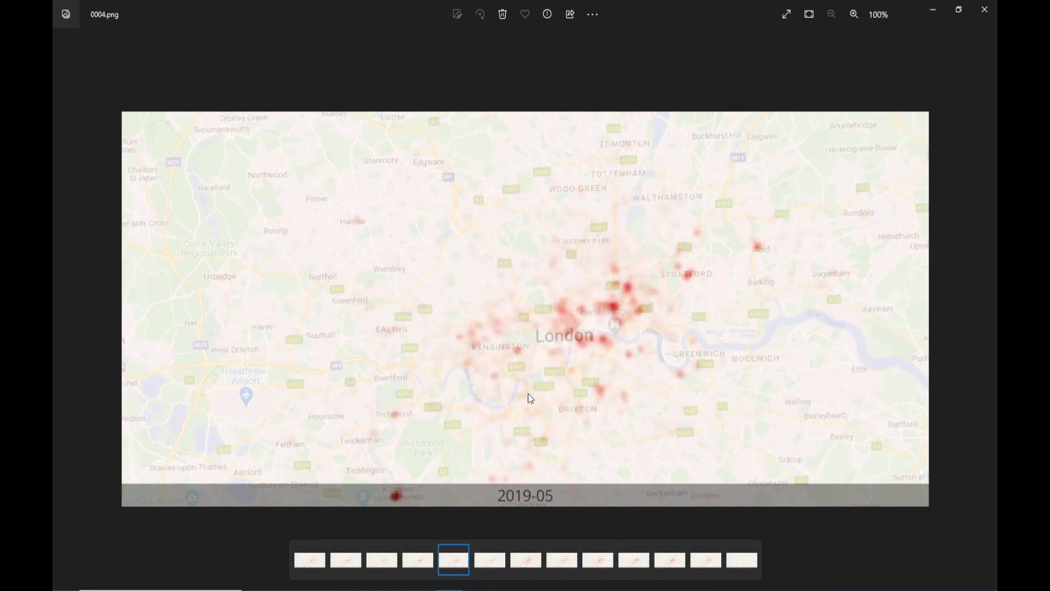
pyautogui.press('Left')
pyautogui.press('Left')
pyautogui.press('Left')
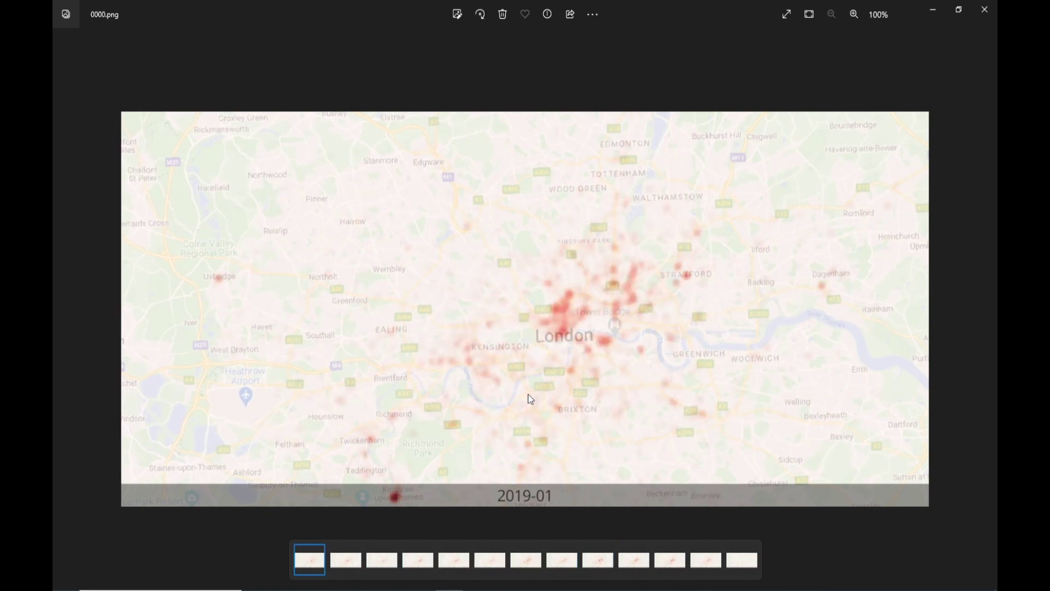